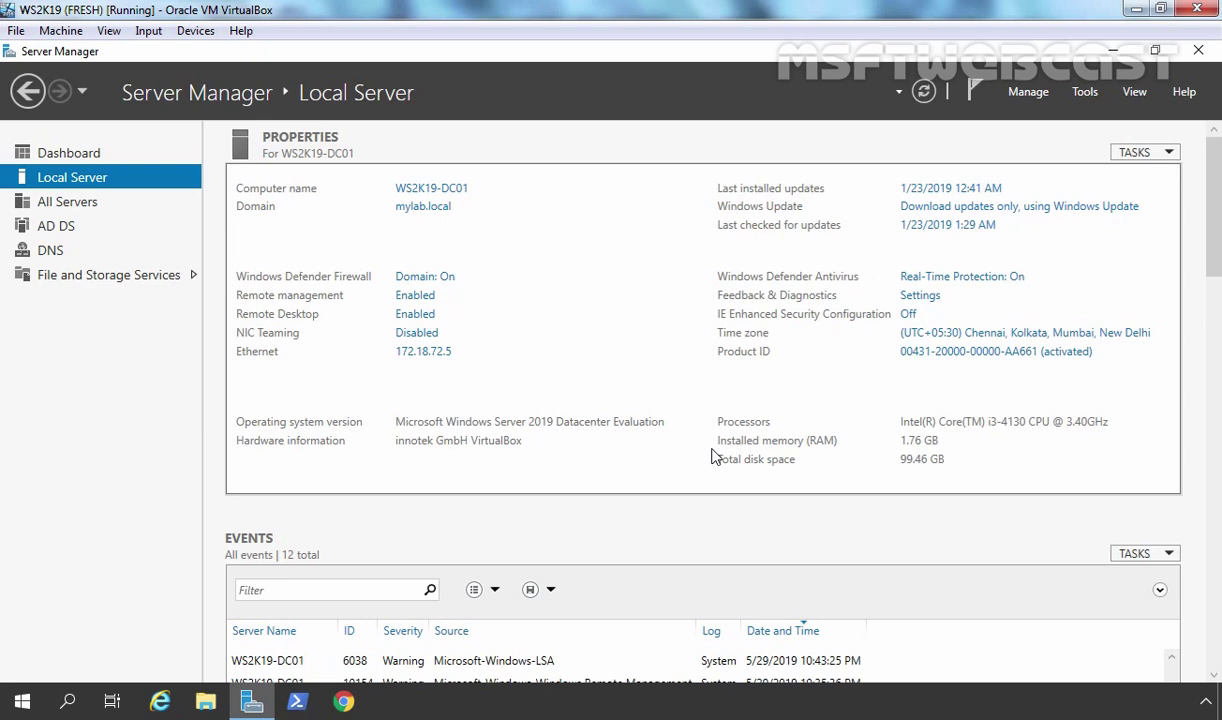
Launch Active Directory Sites and Services from Server Manager's Tools and expand Sites
left_click(1080, 93)
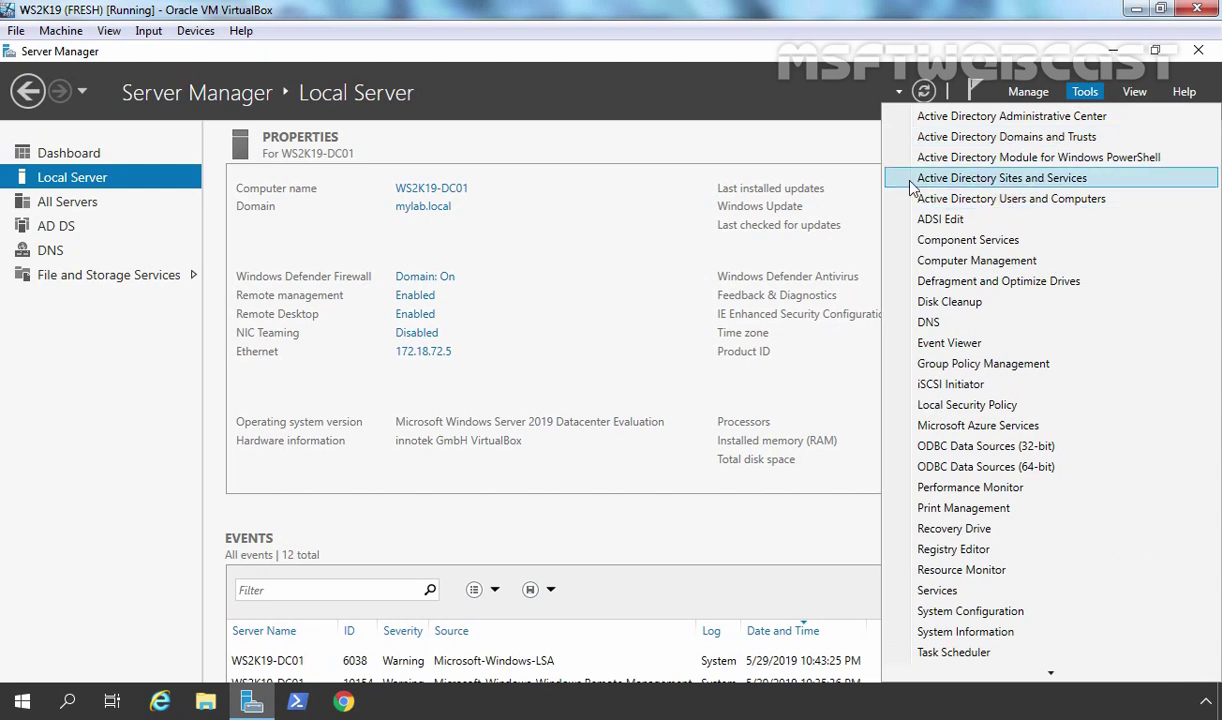
left_click(1050, 180)
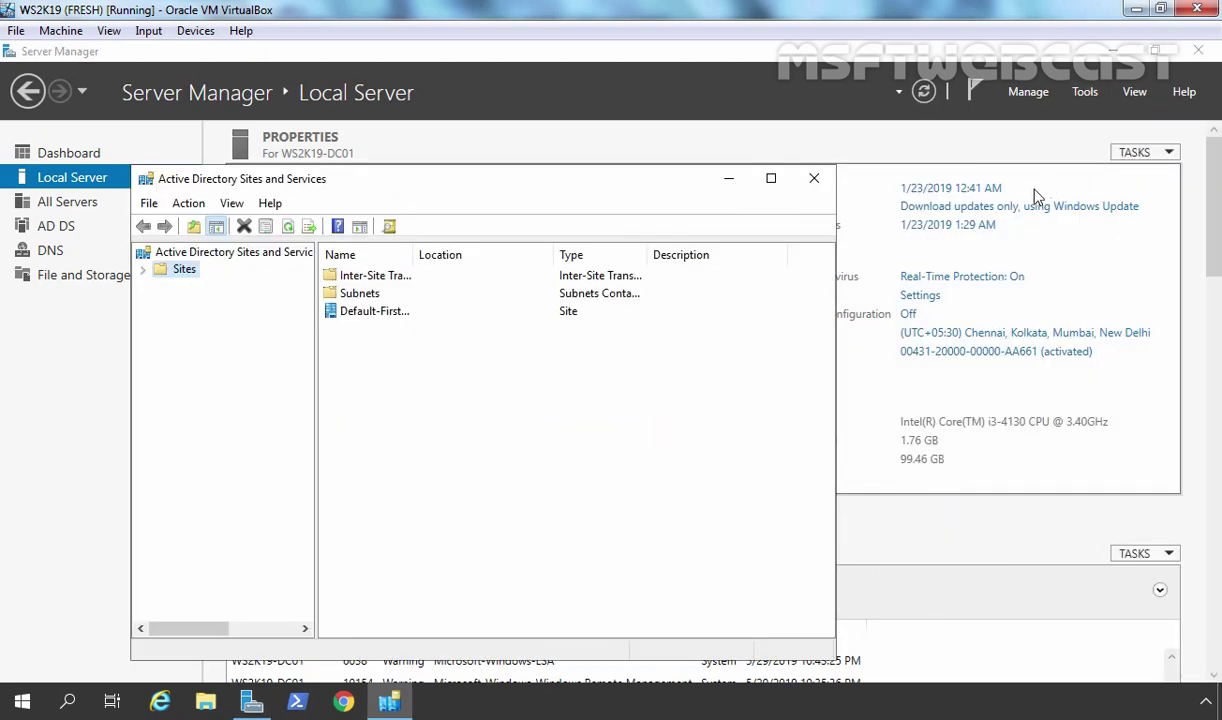
left_click(143, 271)
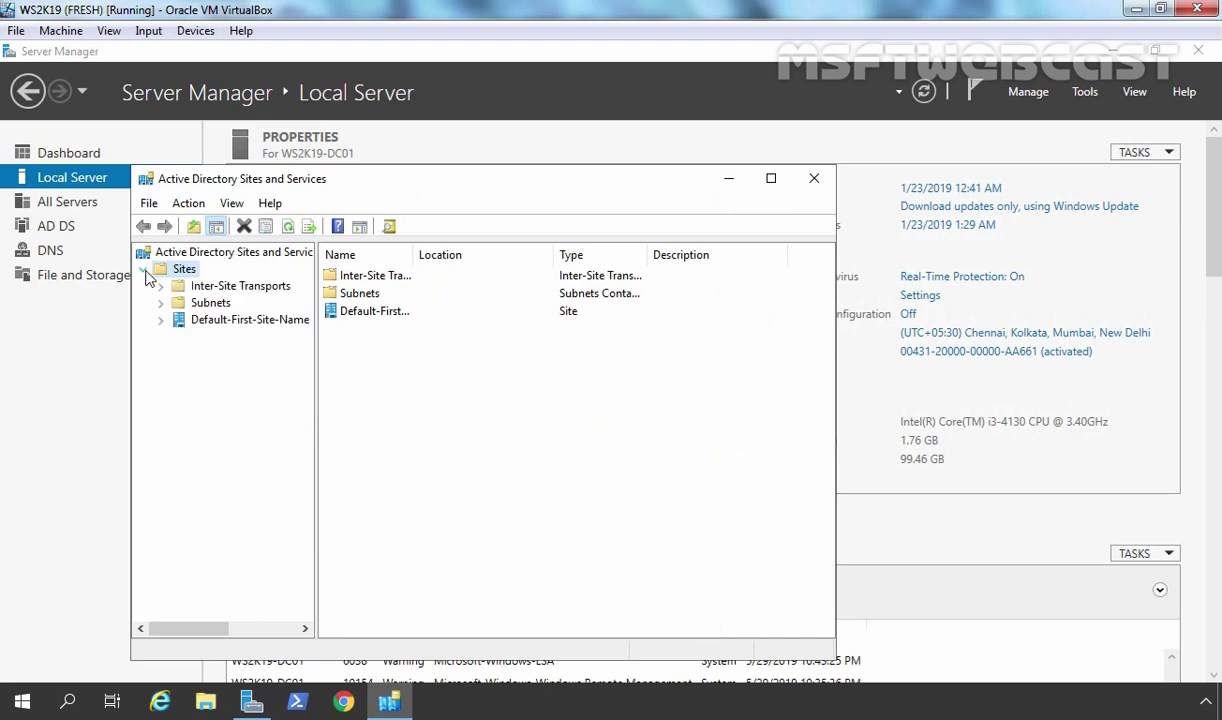
left_click(210, 320)
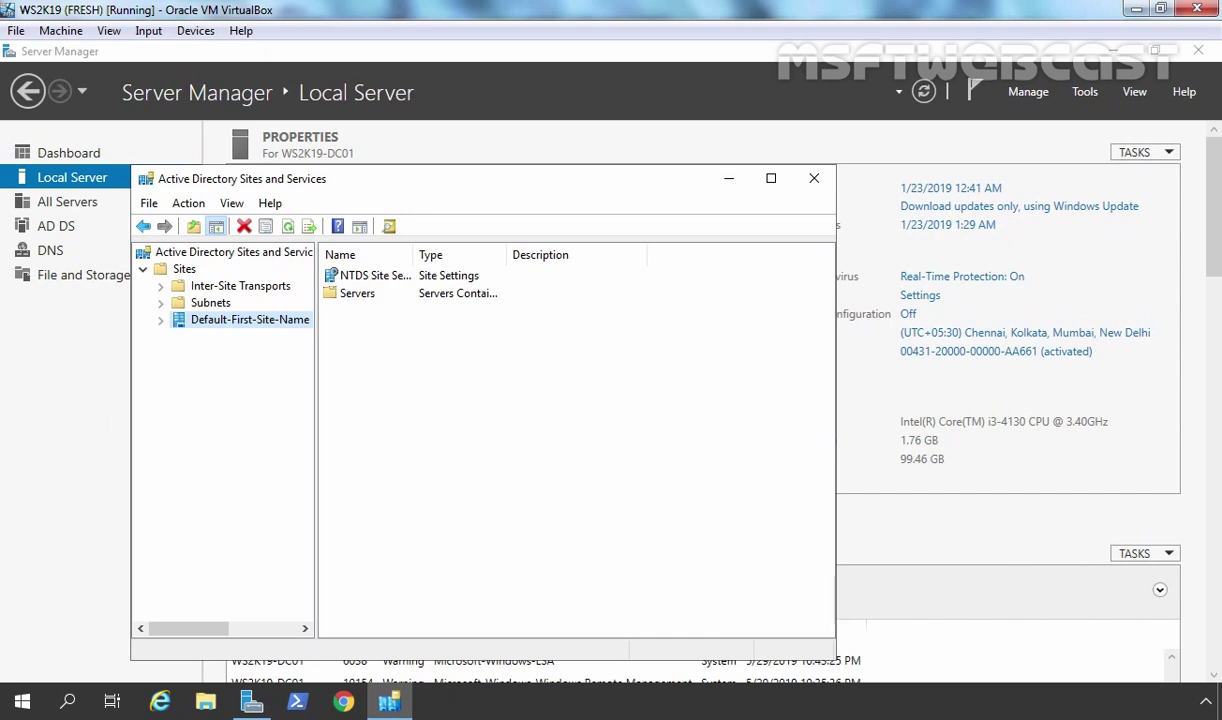
Check the lab setup diagram, then expand Default-First-Site-Name and its Servers folder
key("alt+Tab")
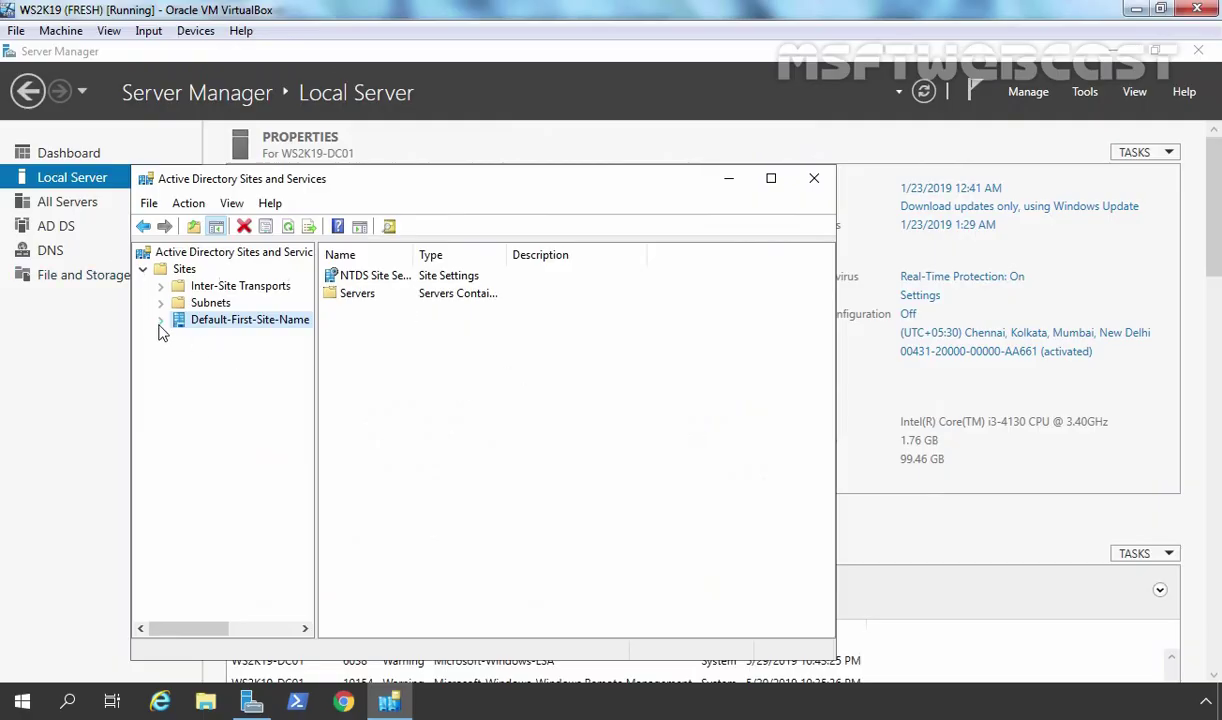
left_click(161, 321)
left_click(179, 337)
Show the four DCs under Servers and widen the tree pane so full names appear
left_click(218, 337)
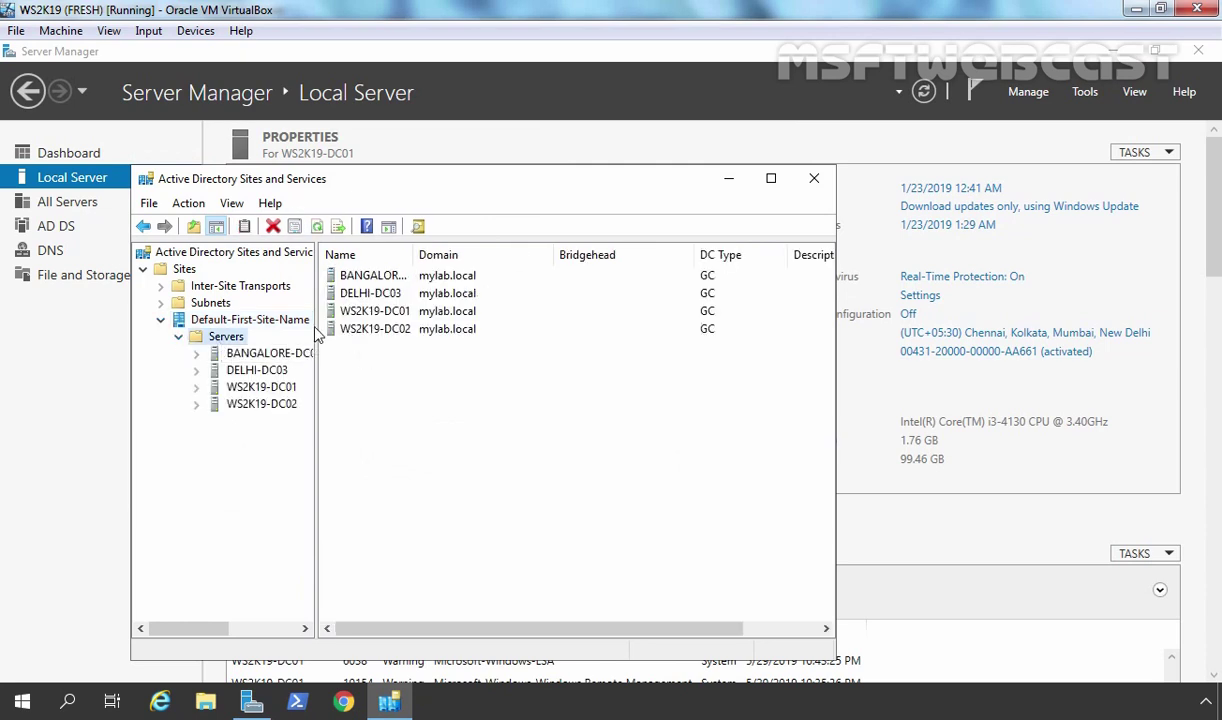
left_click_drag(308, 320, 440, 320)
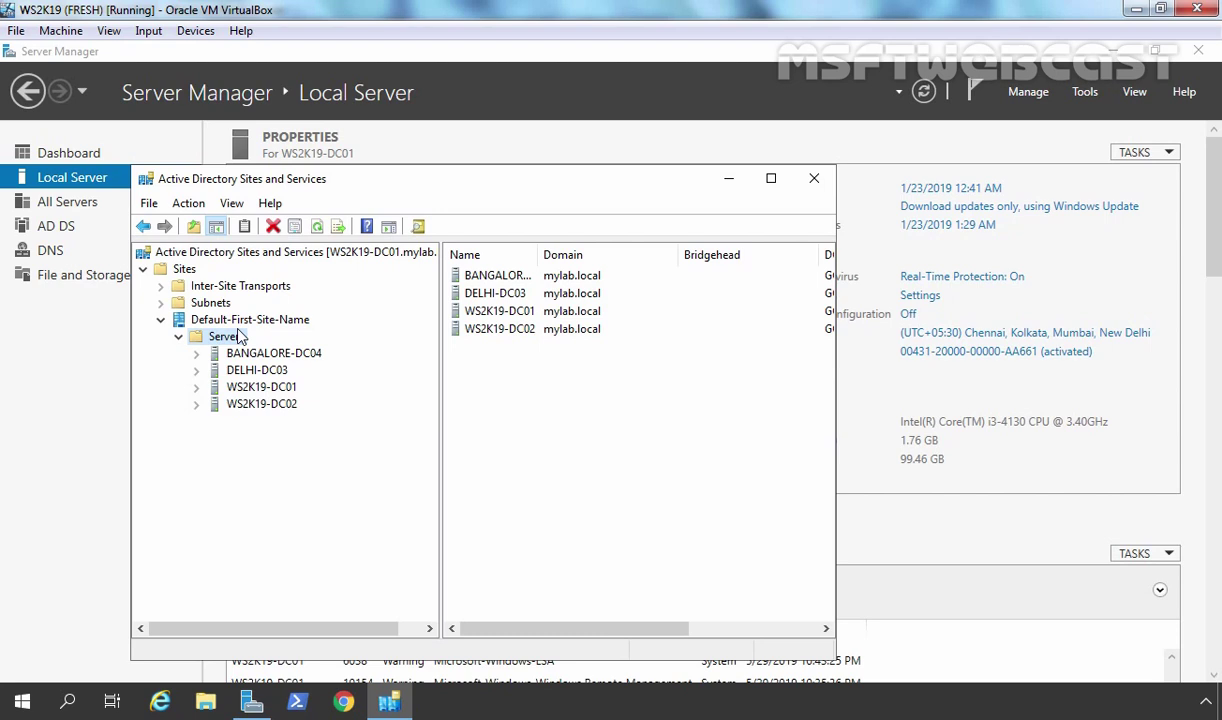
left_click(224, 337)
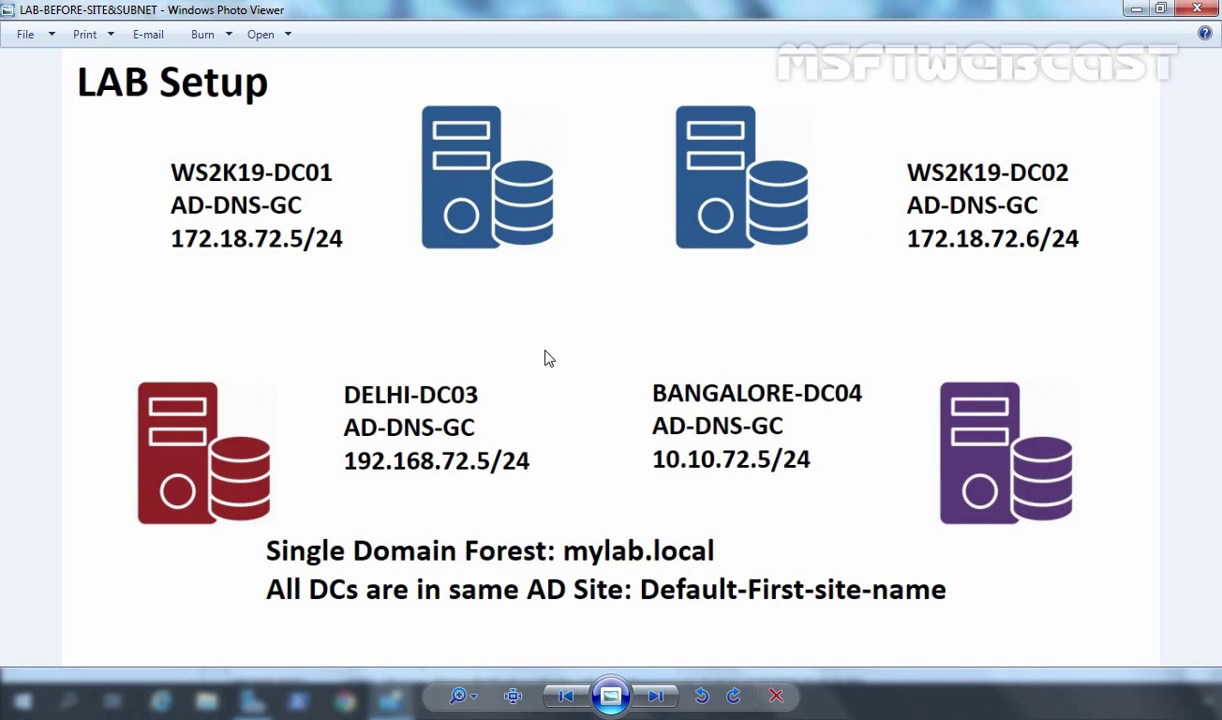
Show the LAB-AFTER-SITE&SUBNET diagram and move the Sites and Services window lower
key("Right")
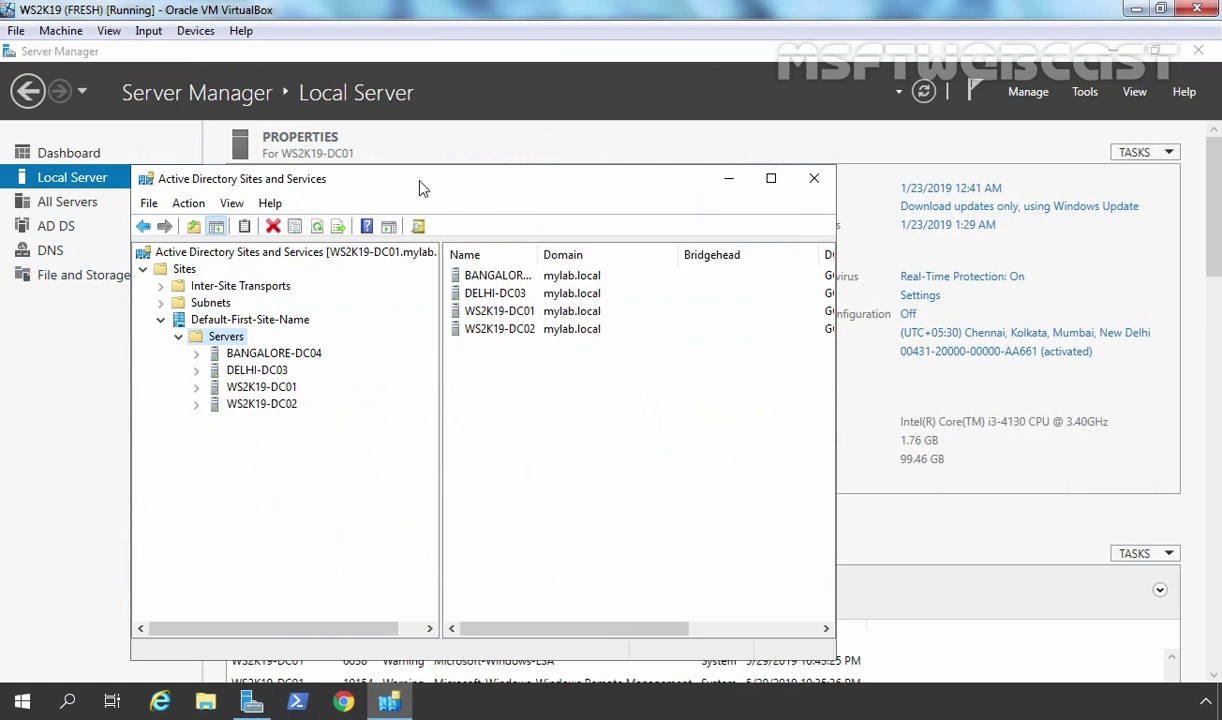
left_click_drag(420, 188, 478, 305)
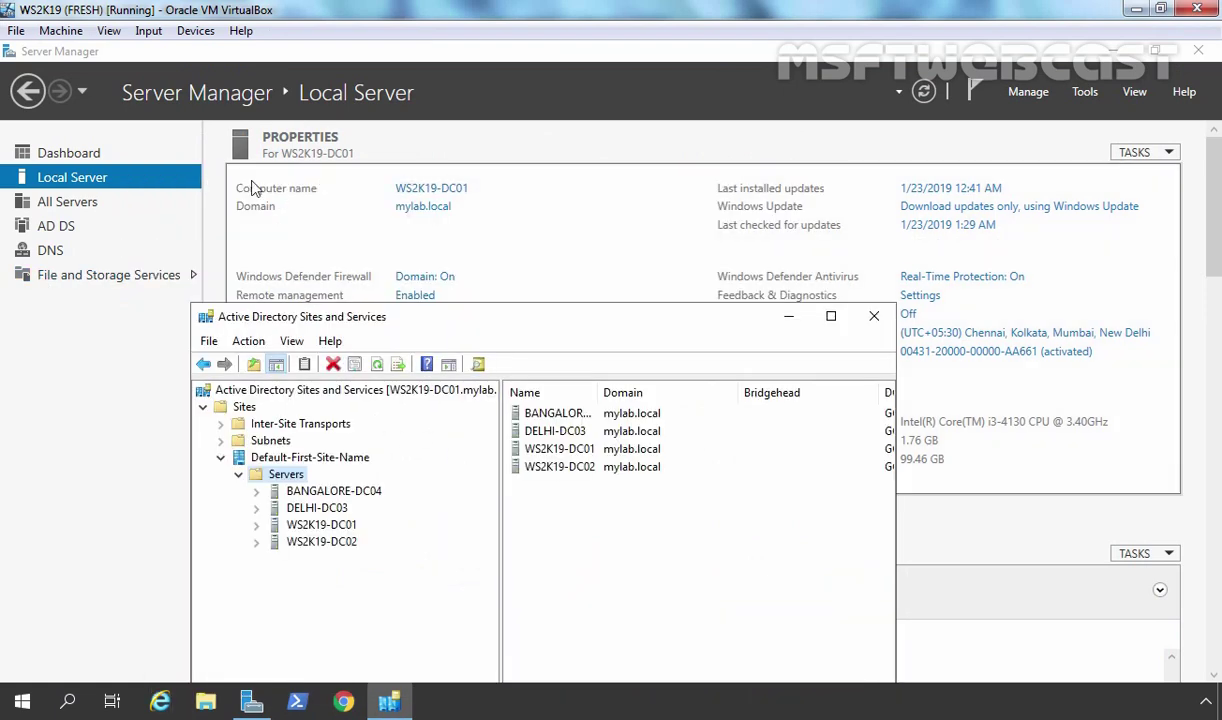
Maximize the console and rename Default-First-Site-Name to MUMBAI-HO
double_click(490, 318)
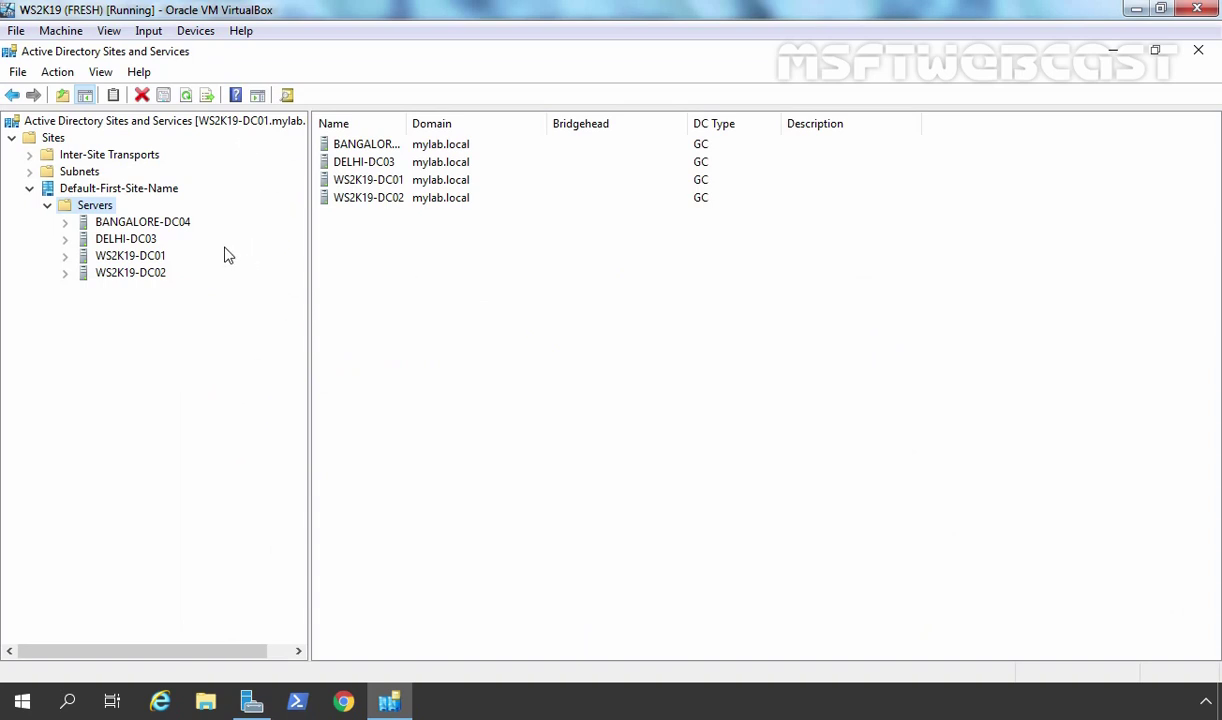
left_click(110, 188)
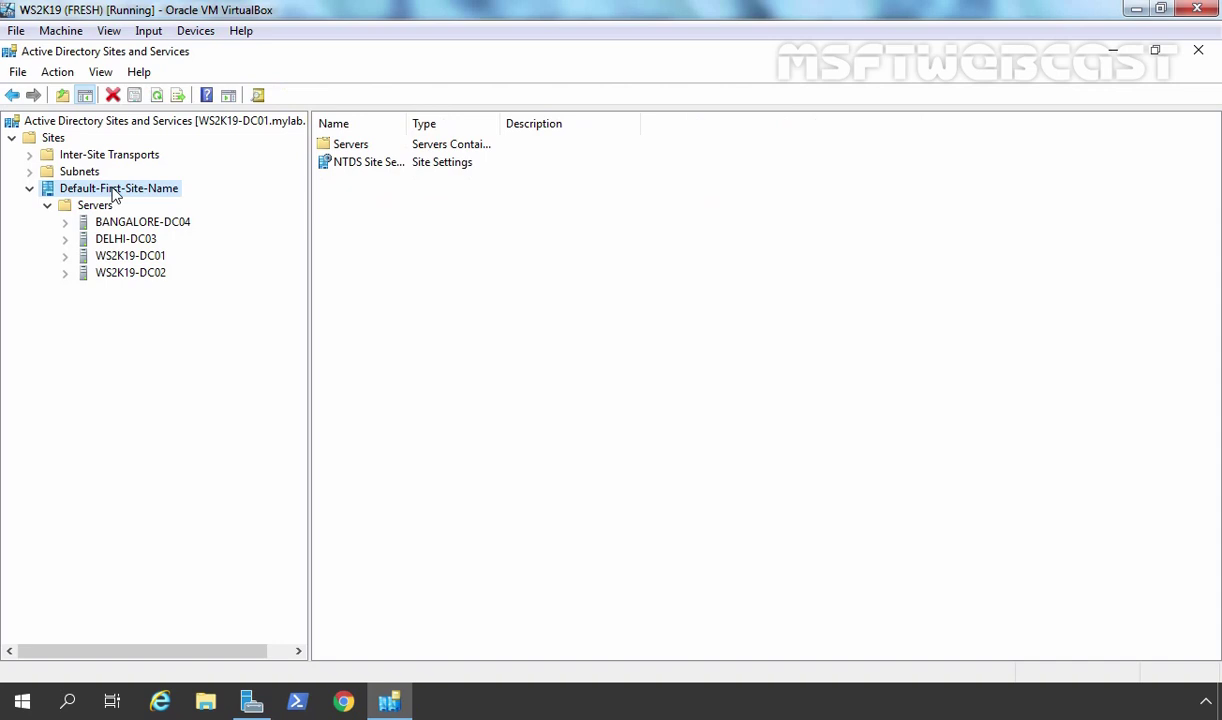
right_click(107, 191)
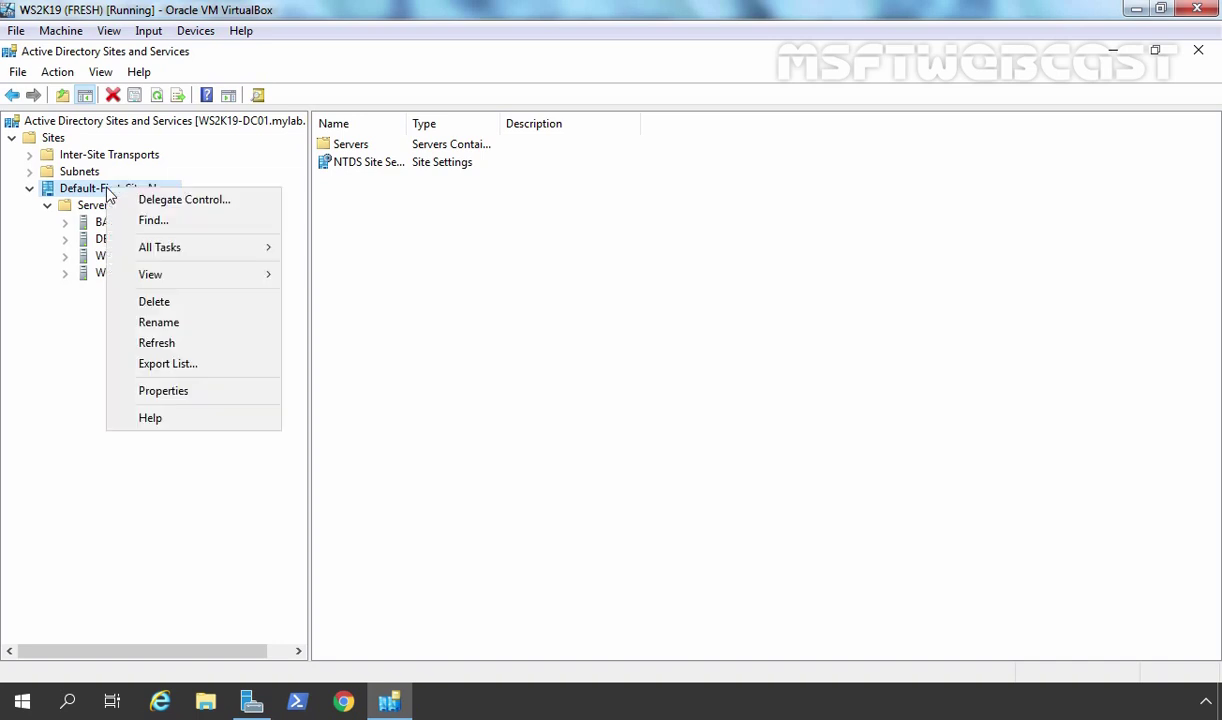
left_click(160, 320)
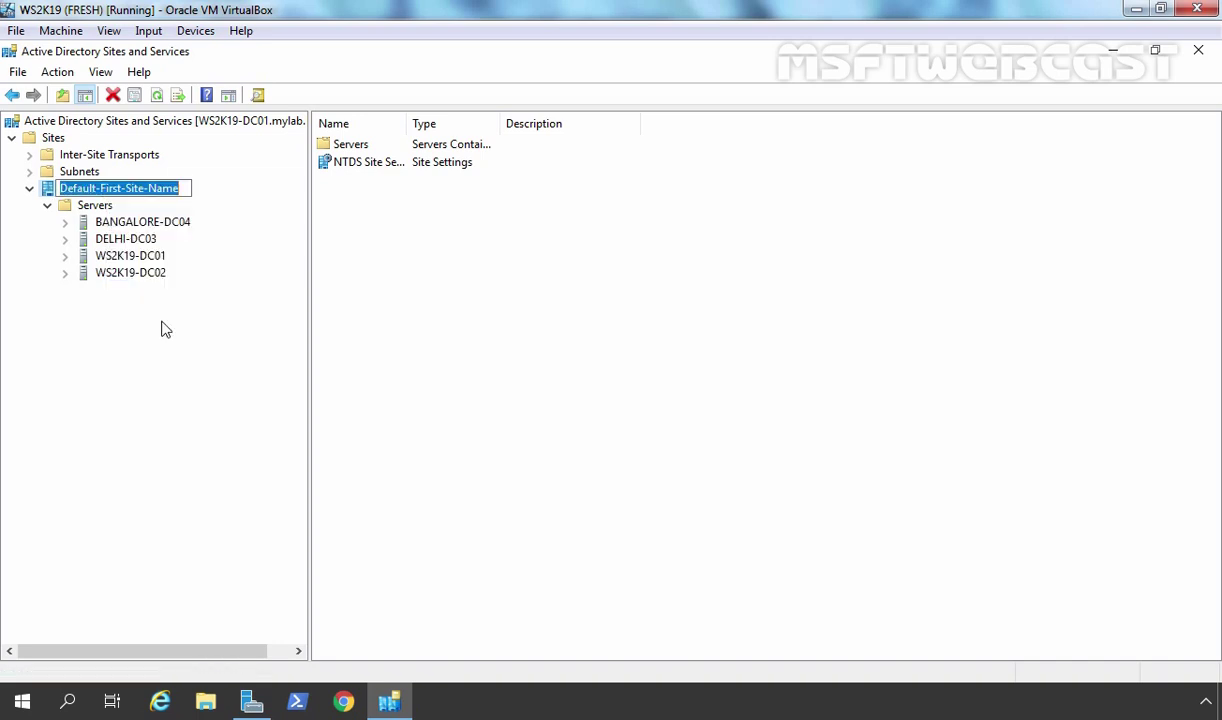
type("MUMBAI-HO")
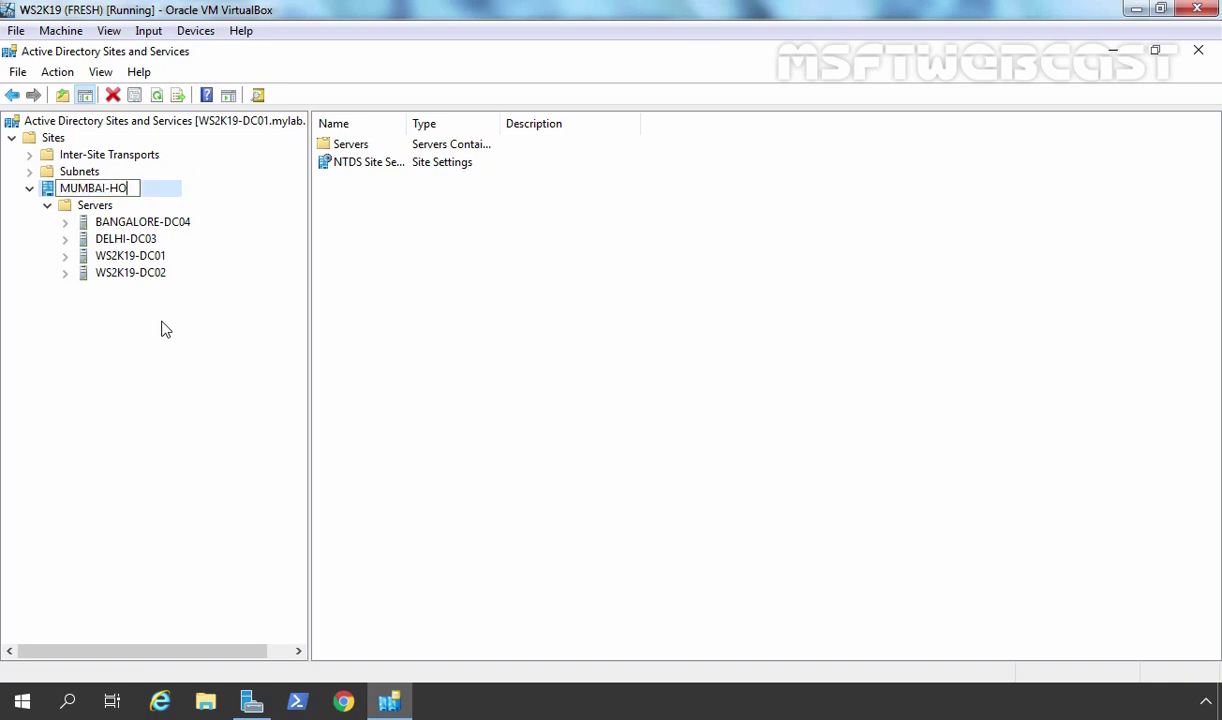
key("Return")
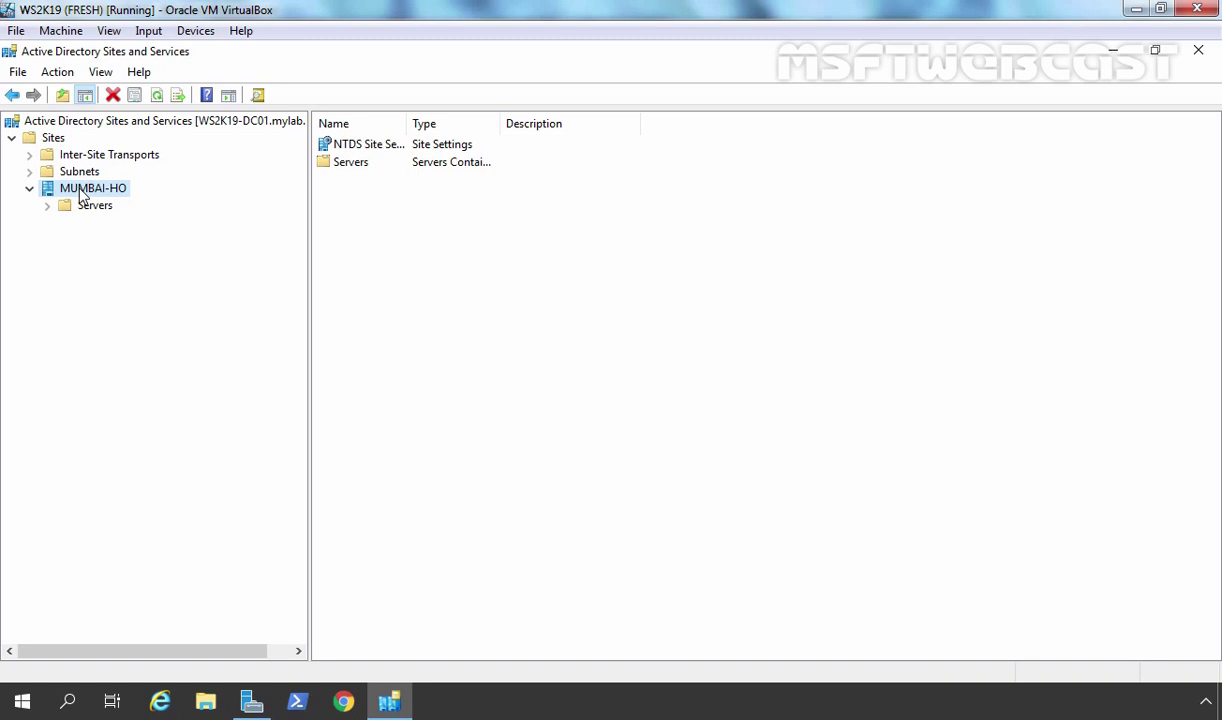
Create site DELHI-BO on DEFAULTIPSITELINK and dismiss the site-created notice
left_click(50, 138)
right_click(52, 140)
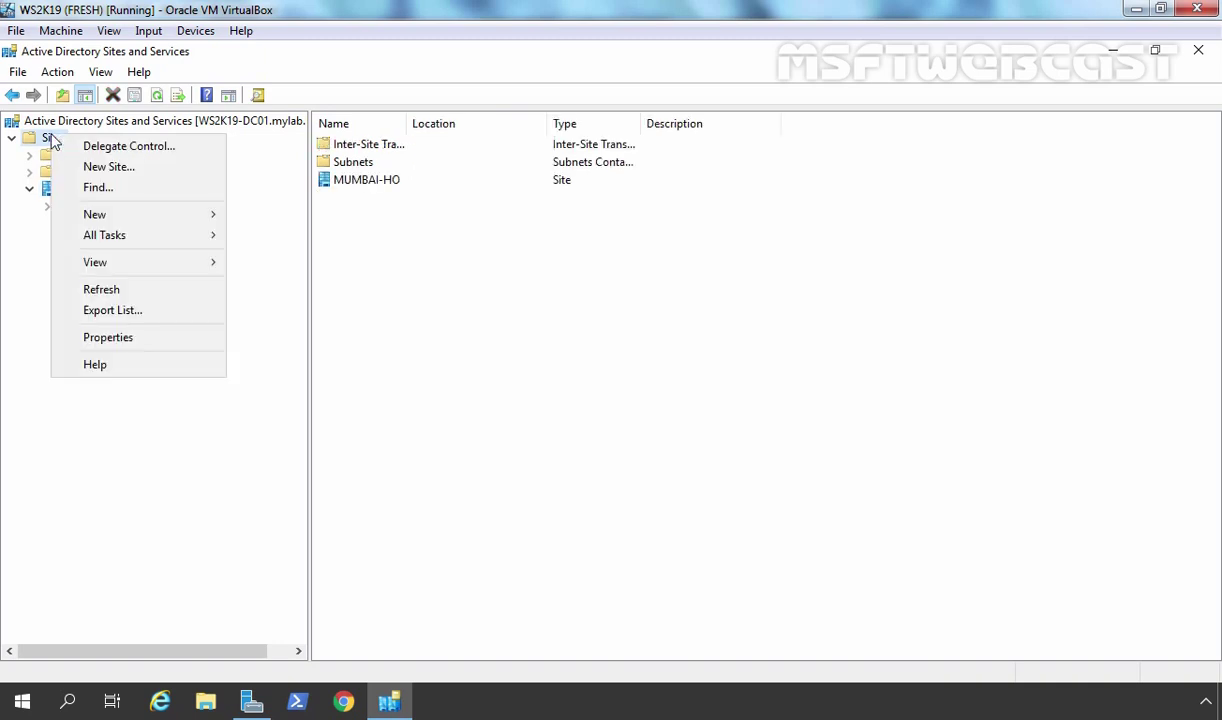
left_click(114, 170)
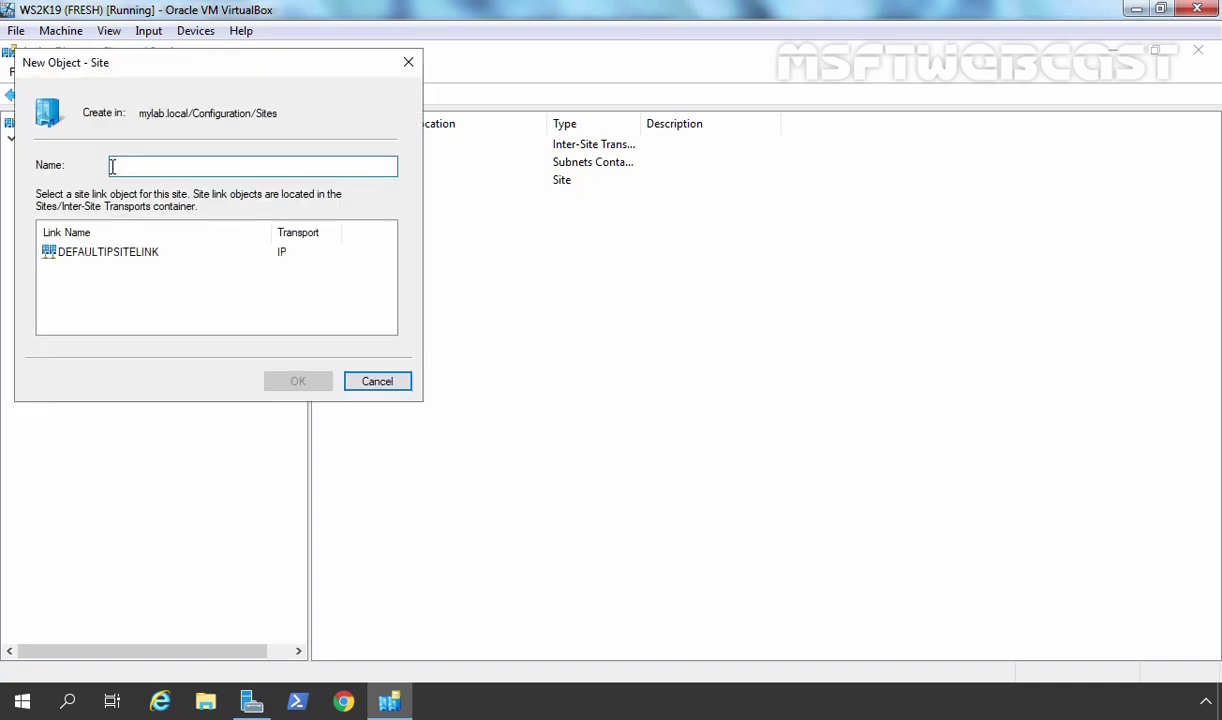
type("DELHI-BO")
left_click(62, 258)
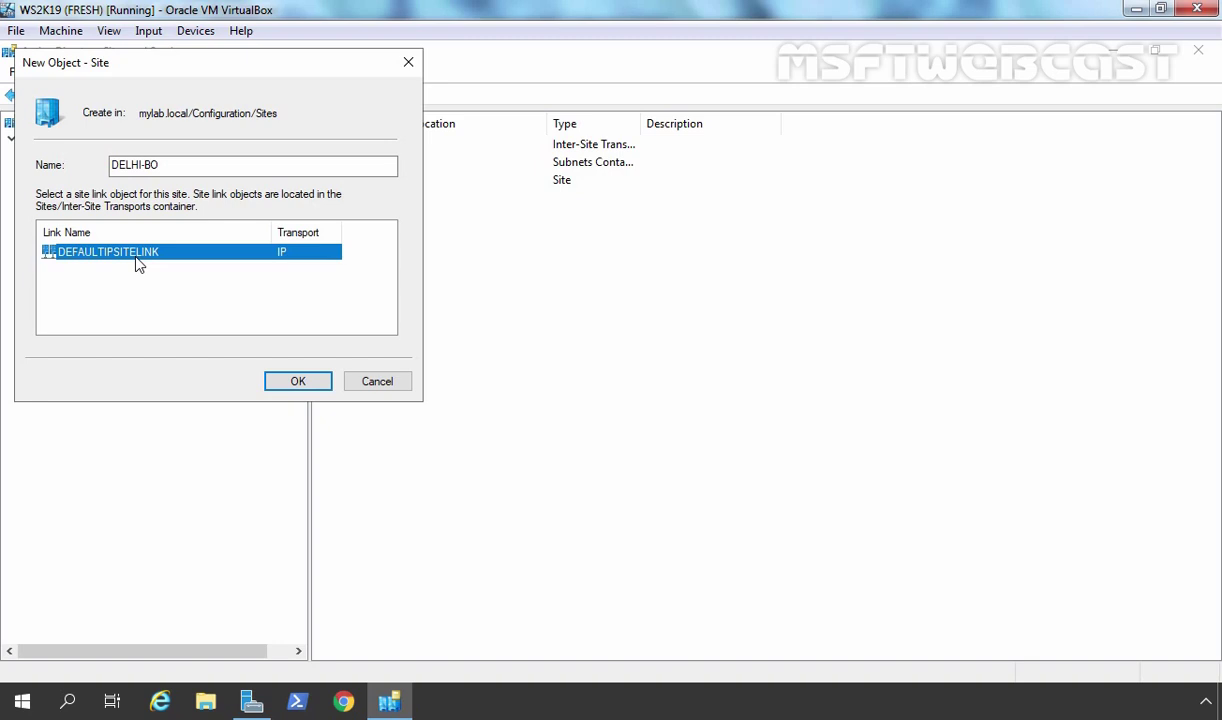
left_click(298, 381)
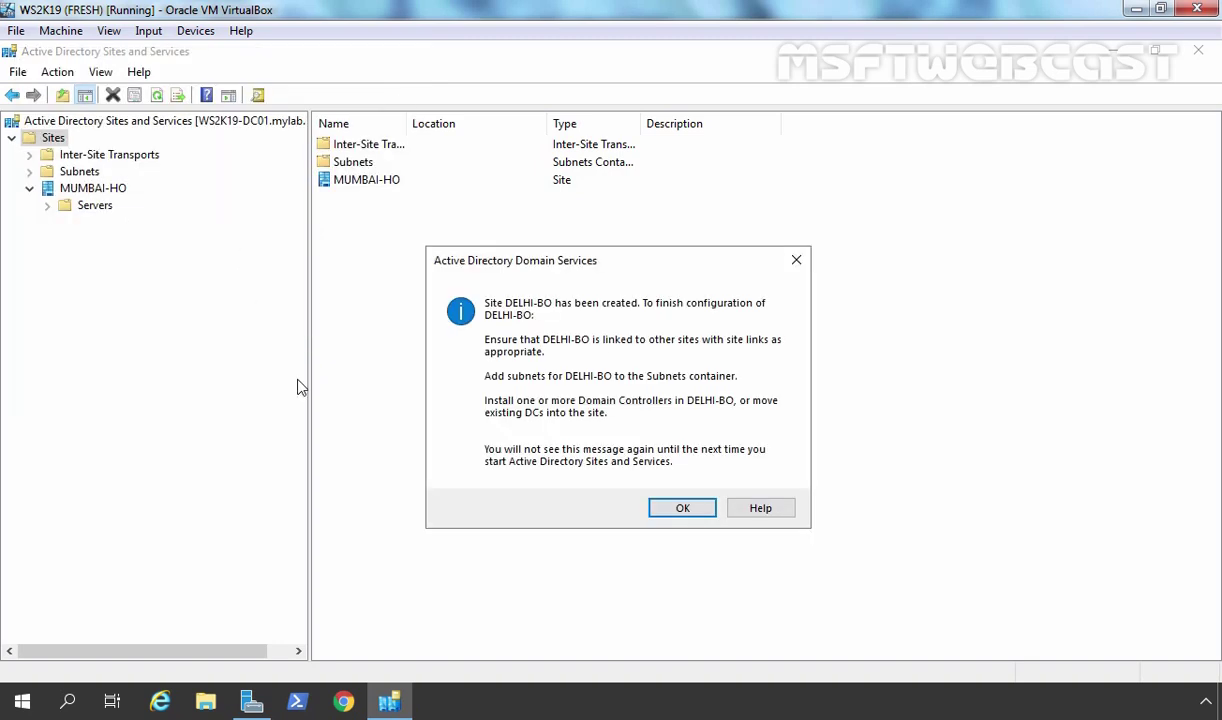
left_click(683, 510)
Create site BANGALORE-BO linked to DEFAULTIPSITELINK
left_click(53, 139)
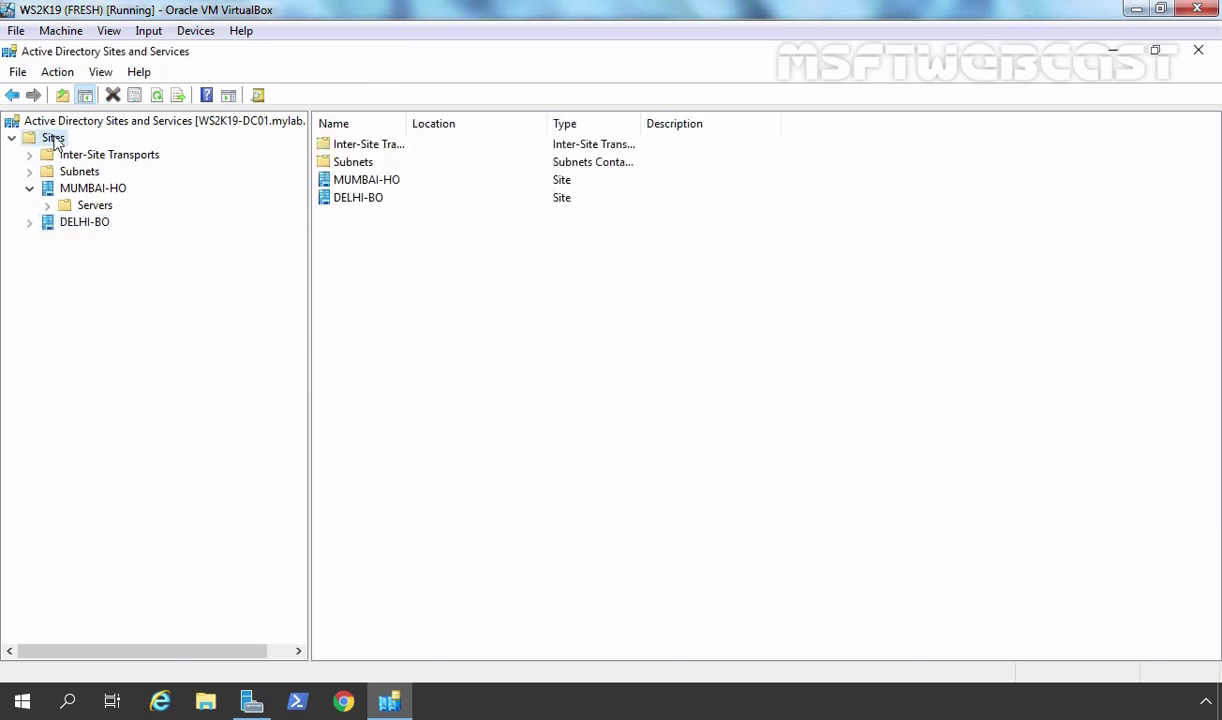
right_click(53, 139)
left_click(90, 166)
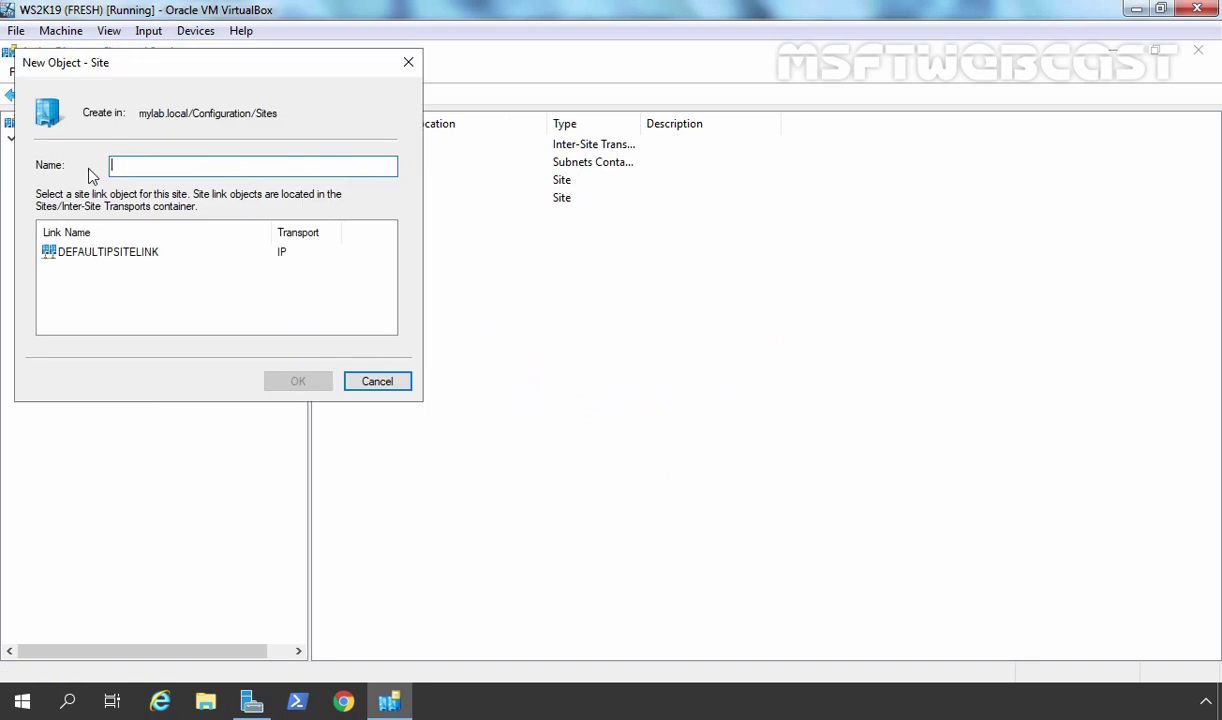
type("BANGALORE-BO")
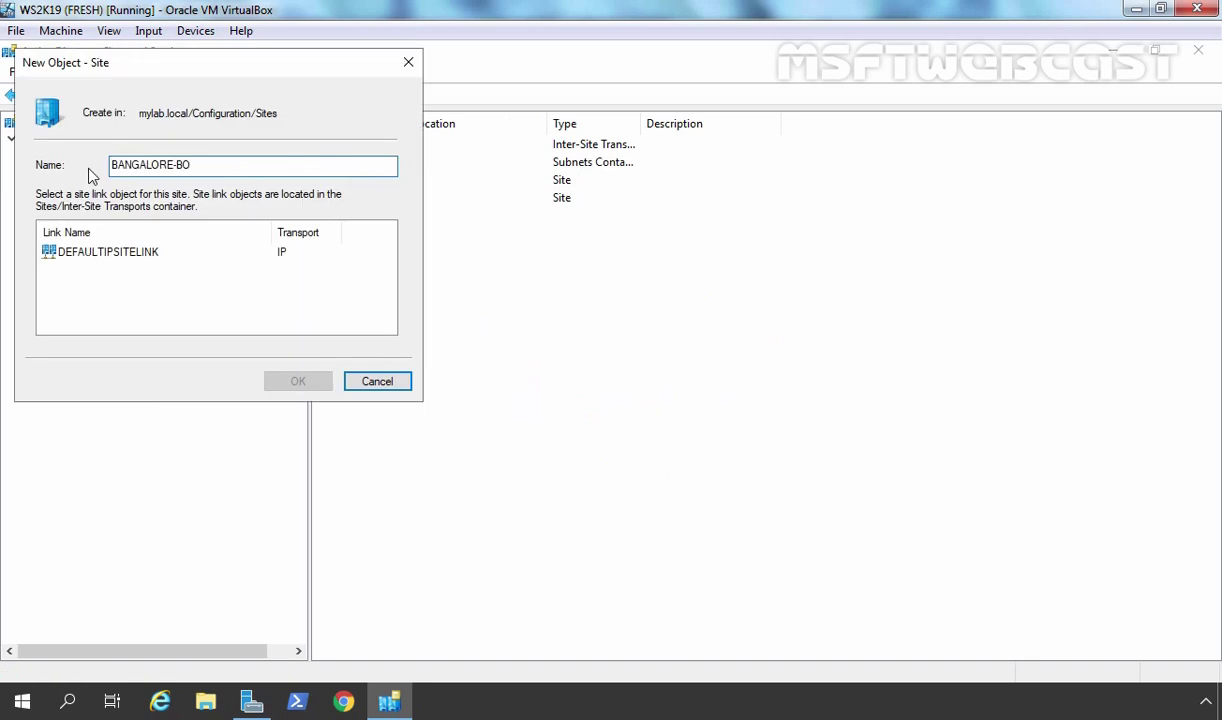
left_click(108, 256)
left_click(108, 258)
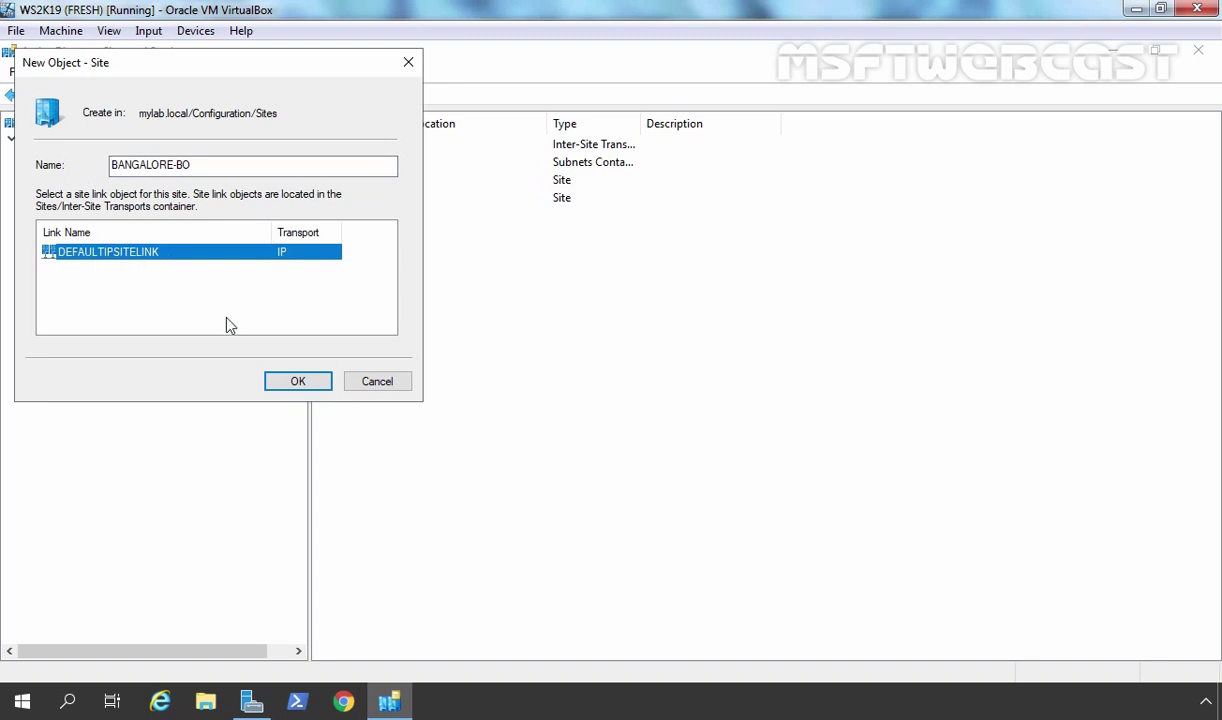
left_click(297, 383)
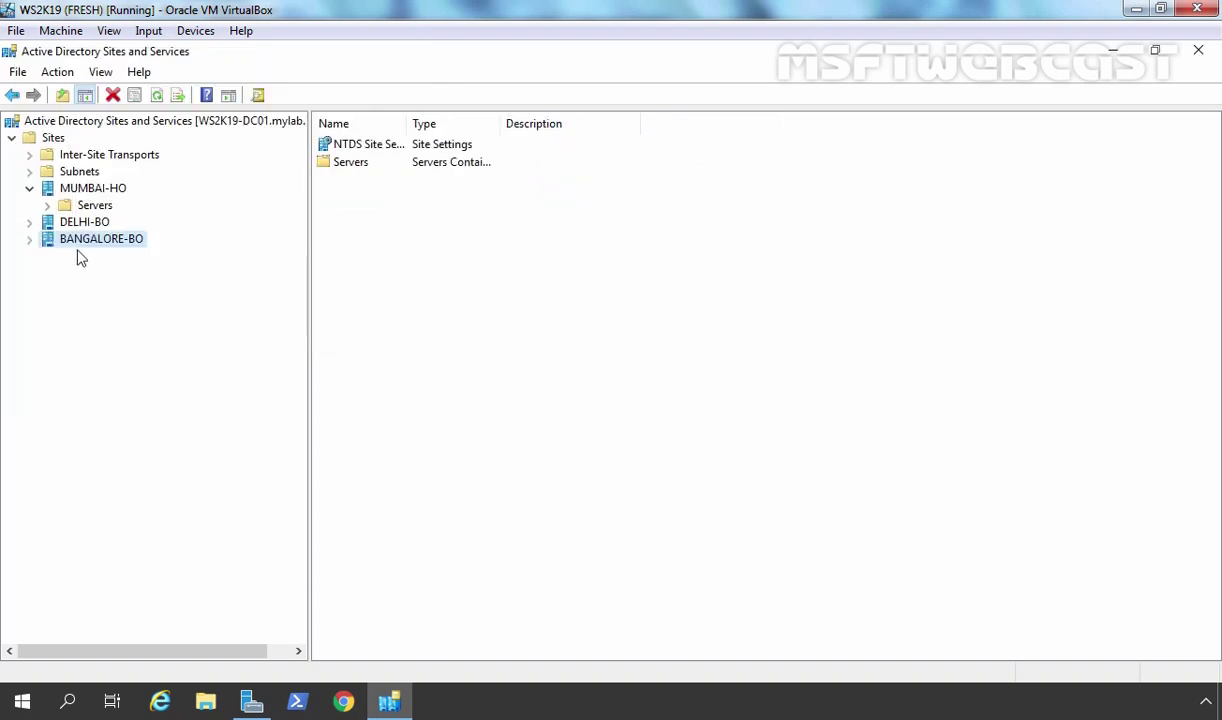
Expand BANGALORE-BO and DELHI-BO to show their Servers folders, checking the diagram
double_click(72, 240)
left_click(30, 222)
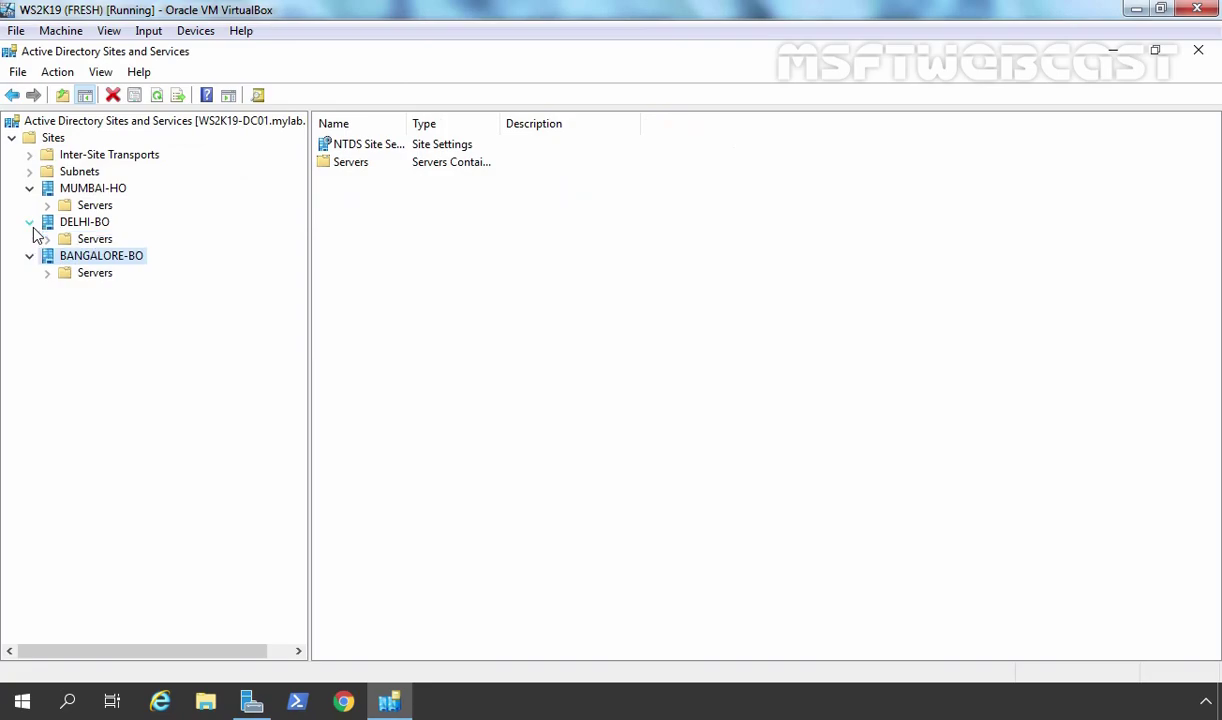
key("alt+Tab")
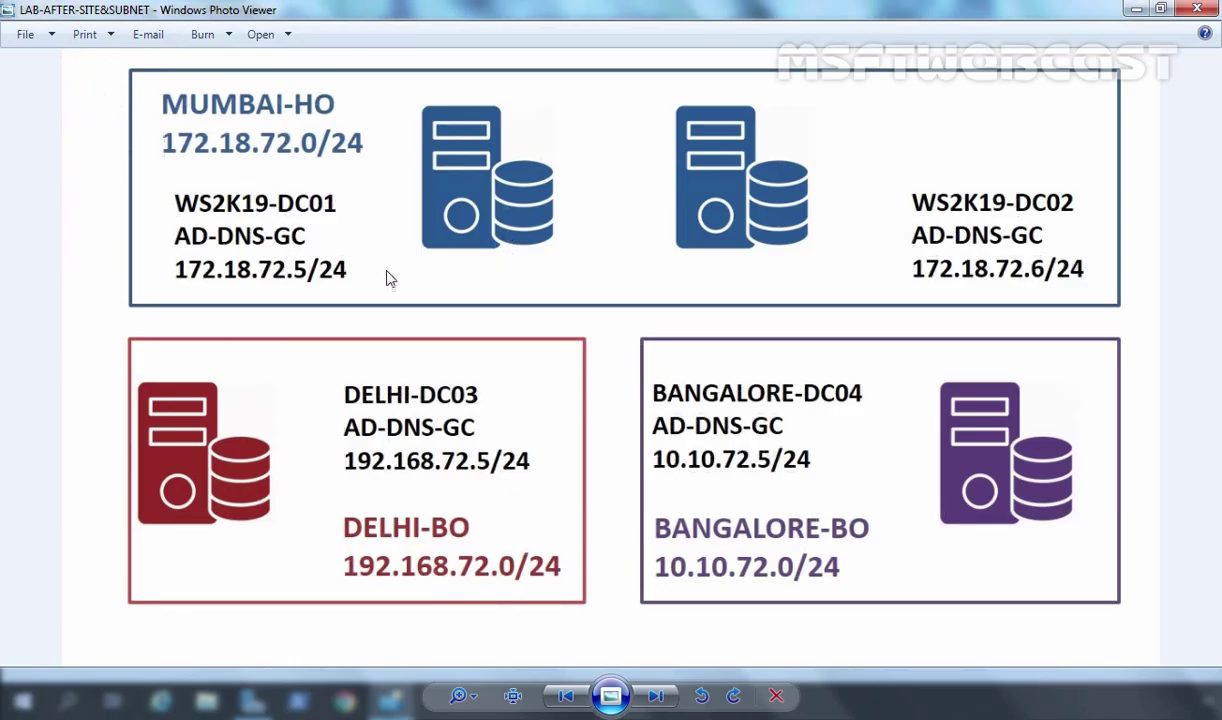
key("alt+Tab")
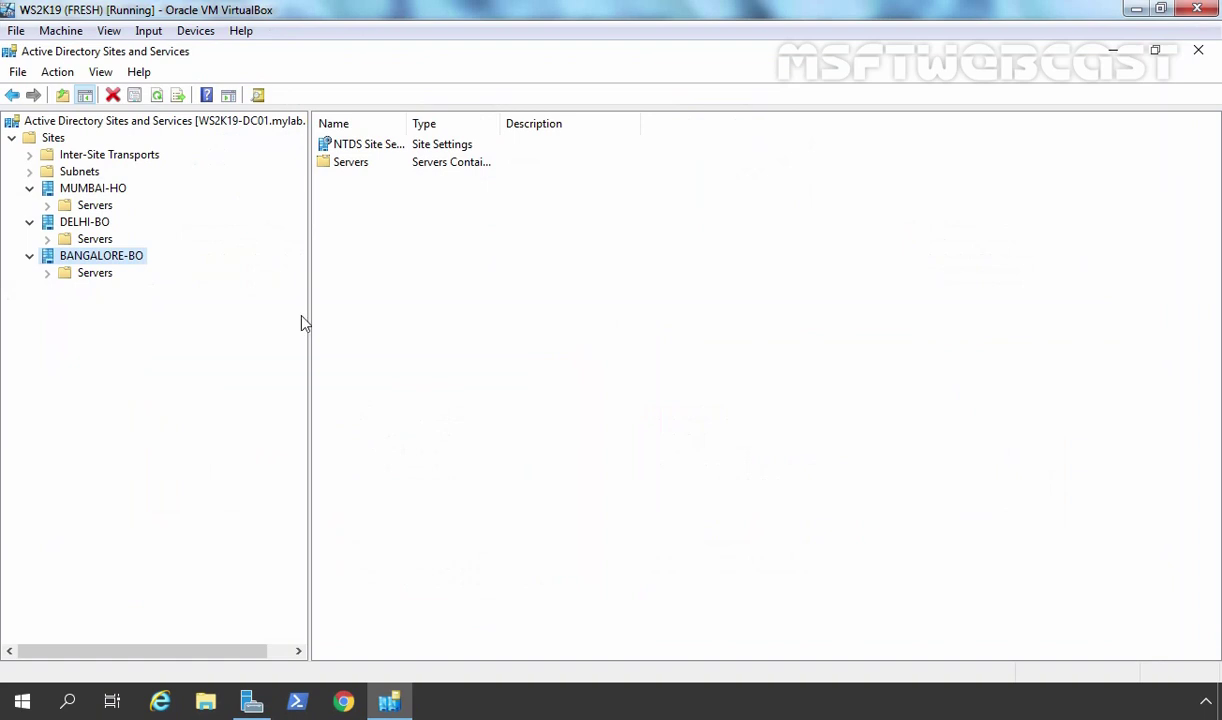
Confirm the Subnets container is empty against the diagram and bring up its actions
left_click(81, 174)
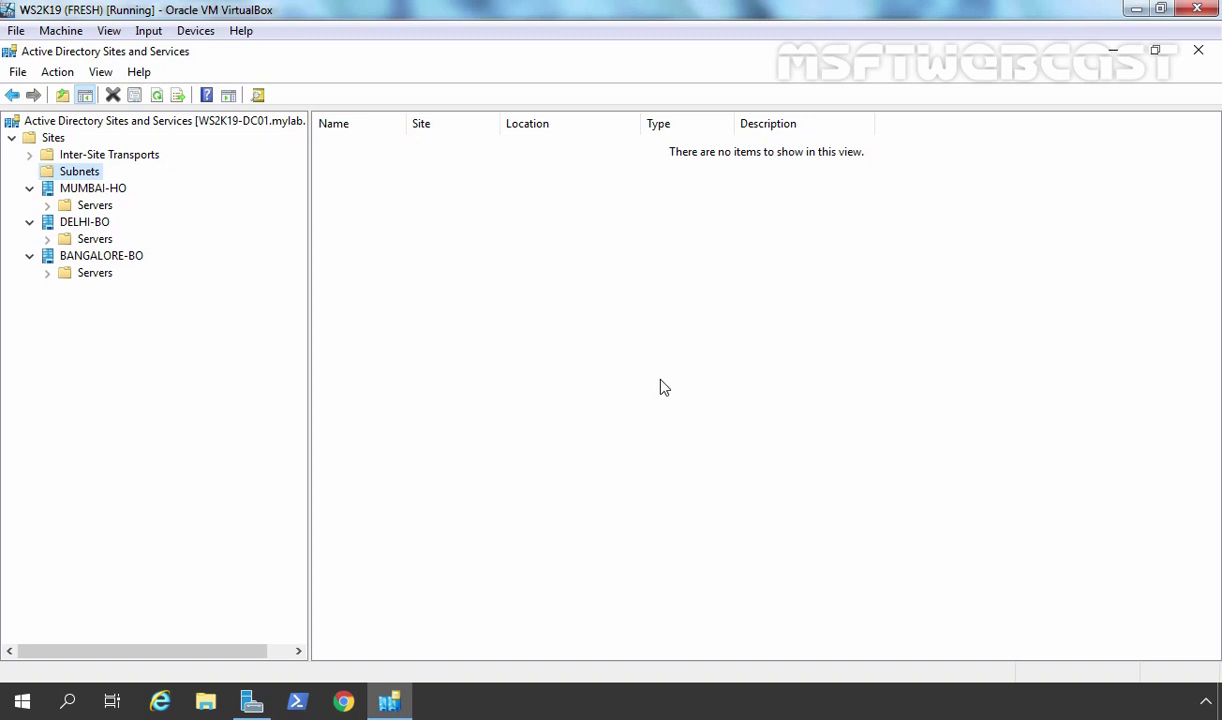
key("alt+Tab")
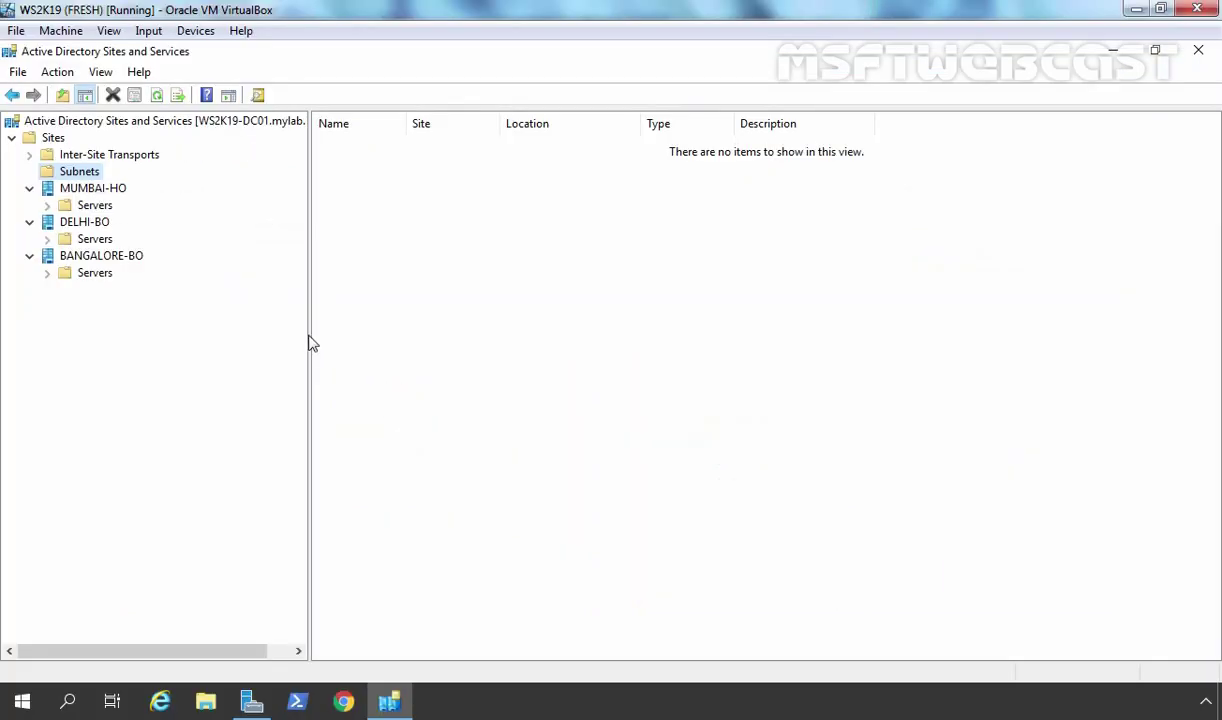
right_click(80, 170)
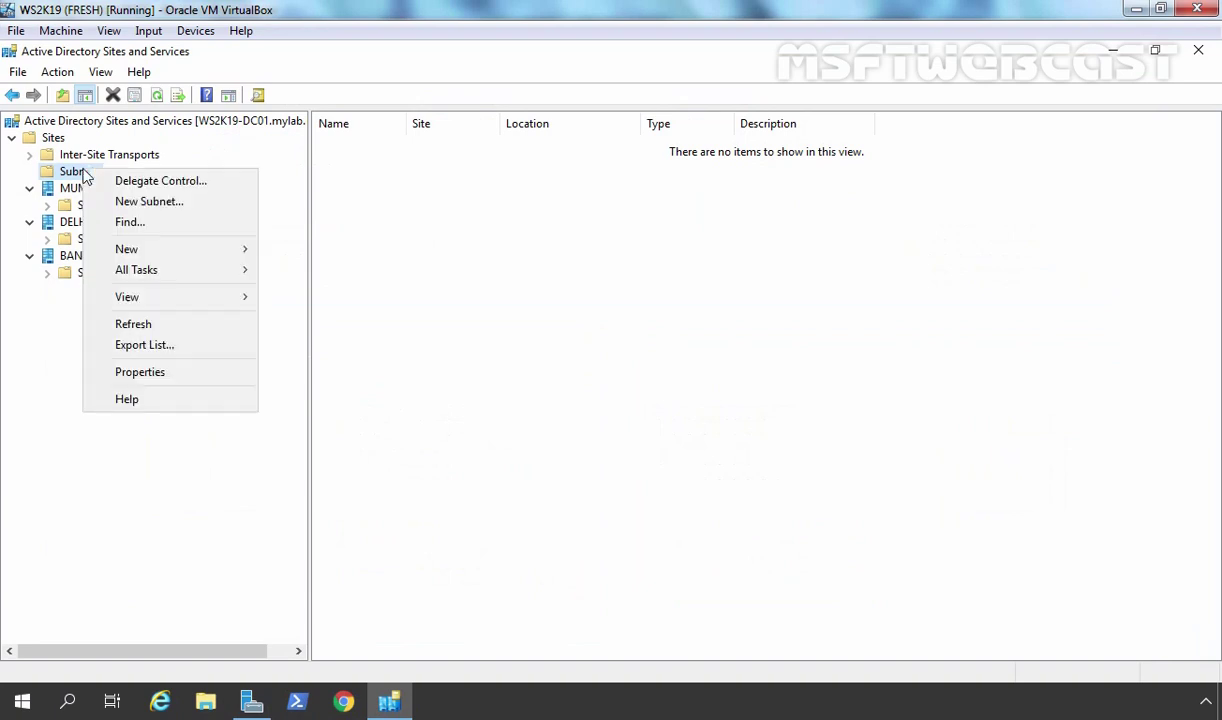
Add subnet 172.18.72.0/24 assigned to the MUMBAI-HO site
left_click(115, 204)
type("172.1")
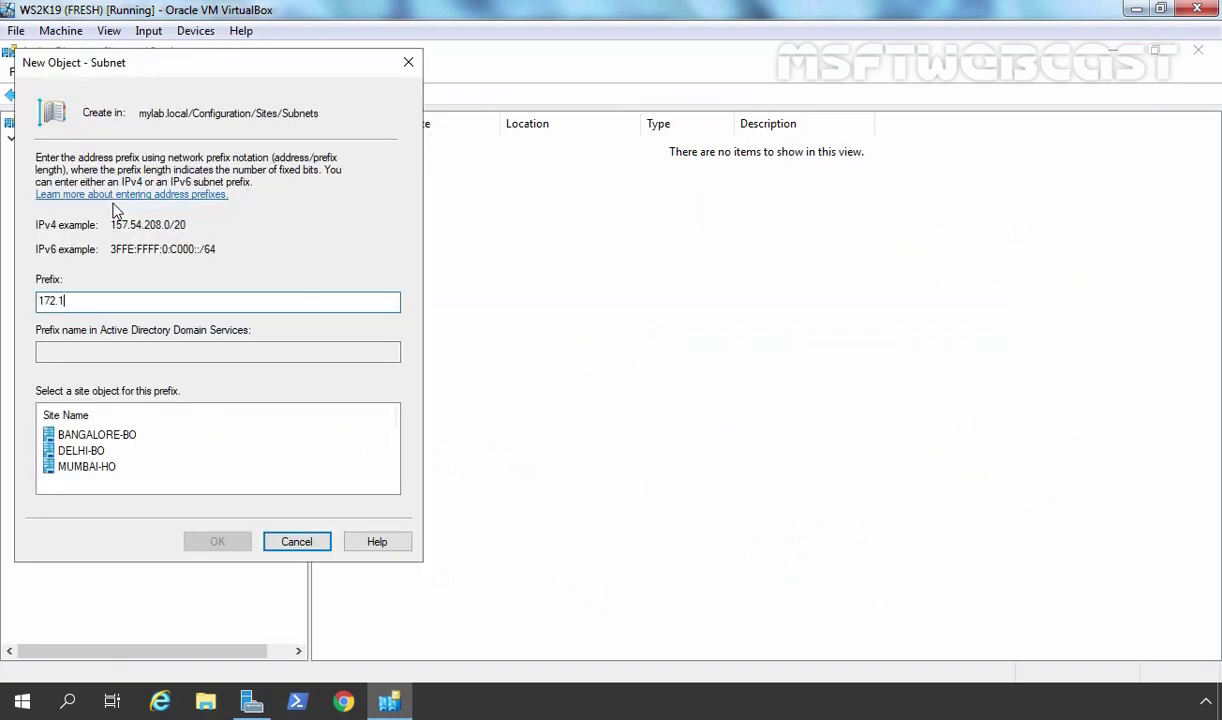
type("8.72.0/24")
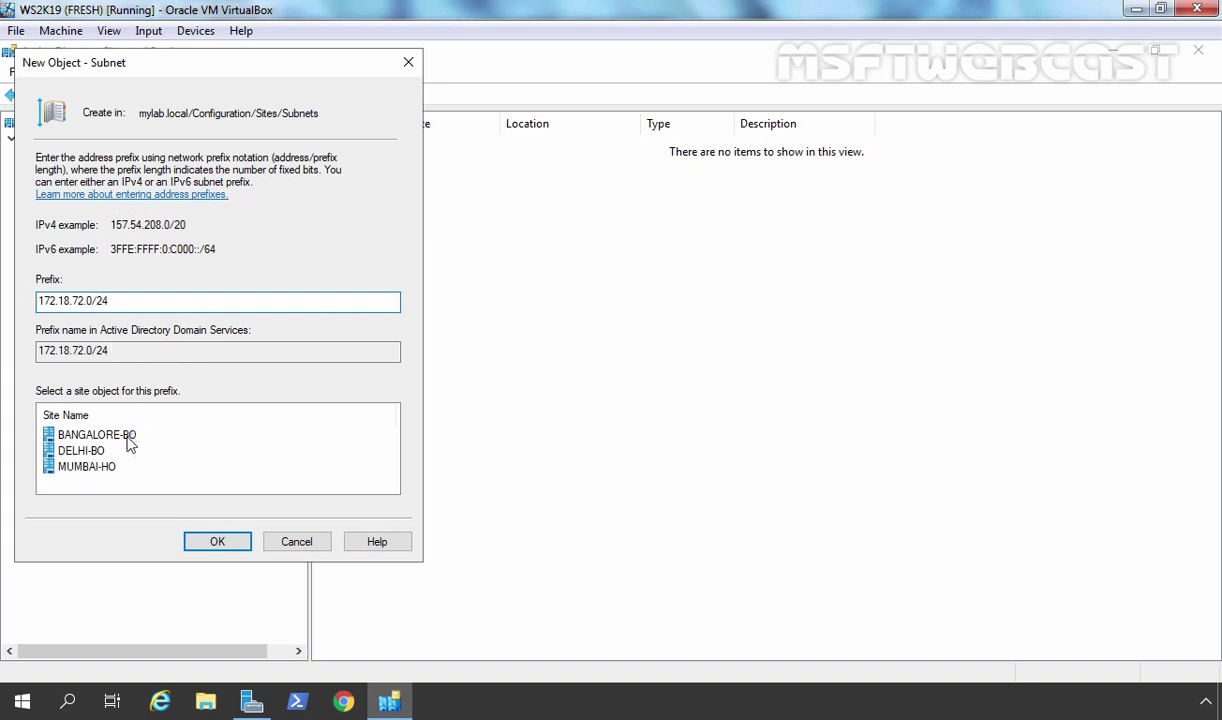
left_click(87, 467)
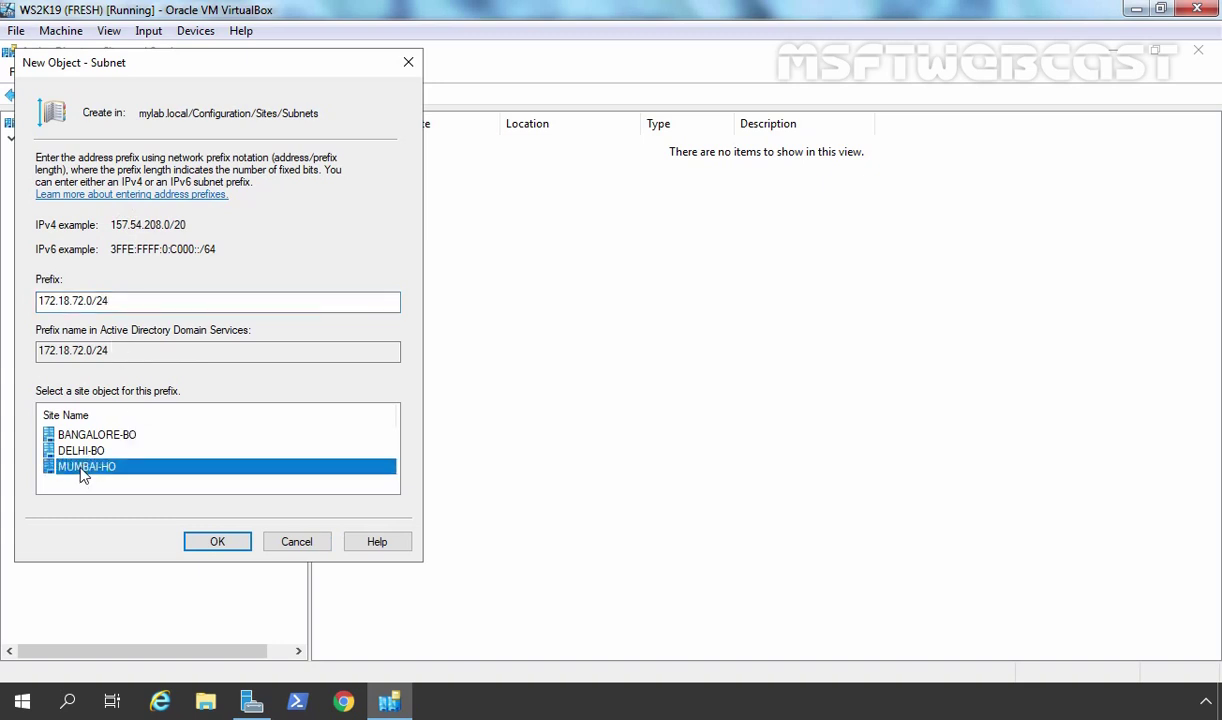
left_click(200, 538)
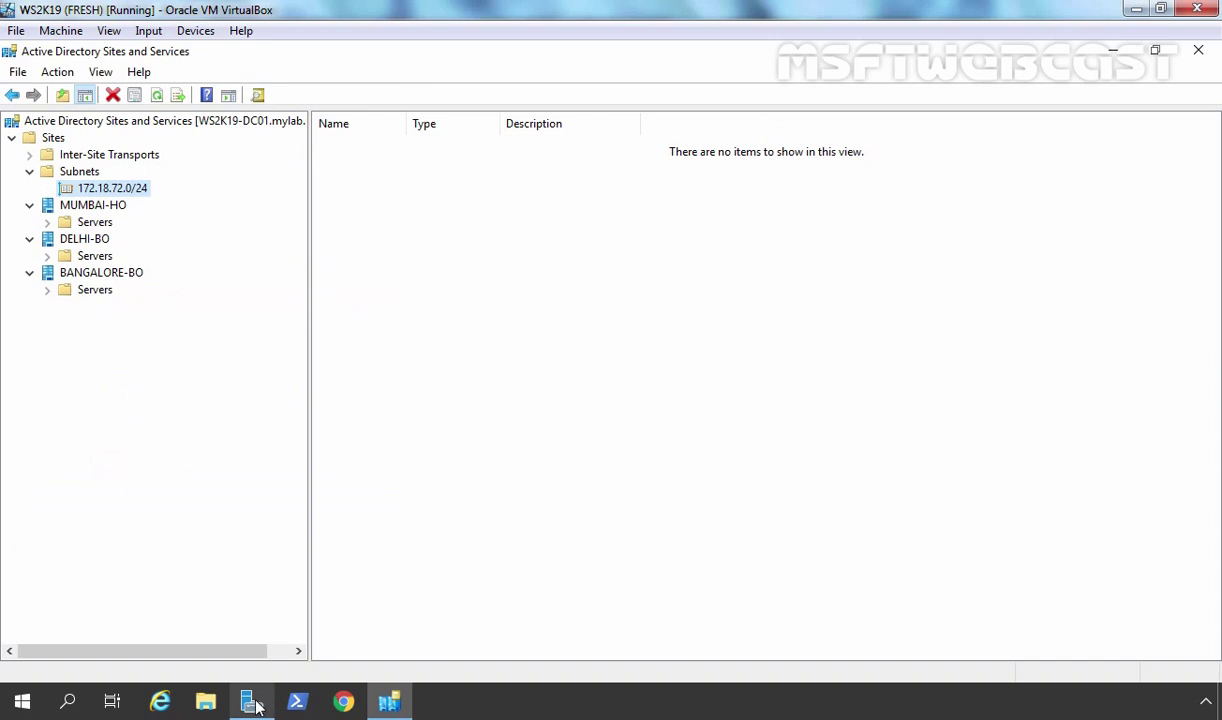
Check the server's address in Server Manager, then list the subnets in Sites and Services
left_click(252, 703)
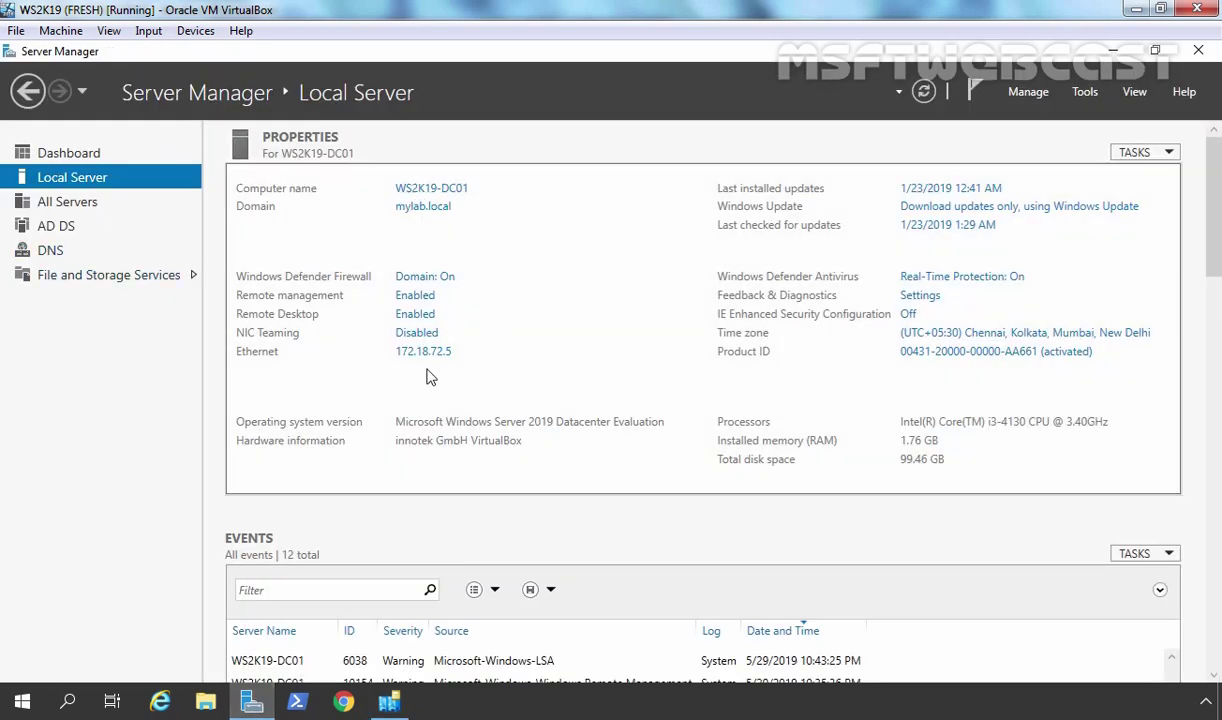
left_click(389, 702)
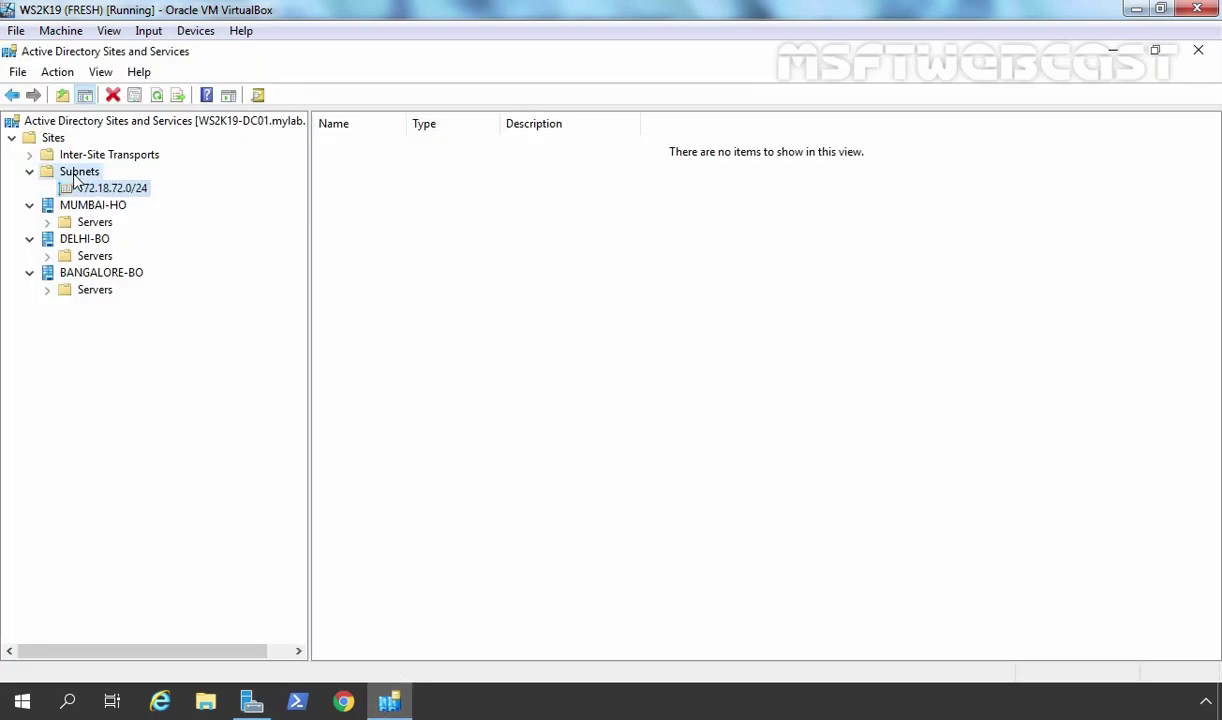
left_click(72, 172)
Add subnet 192.168.72.0/24 for DELHI-BO, checking the lab diagram for the value
right_click(72, 172)
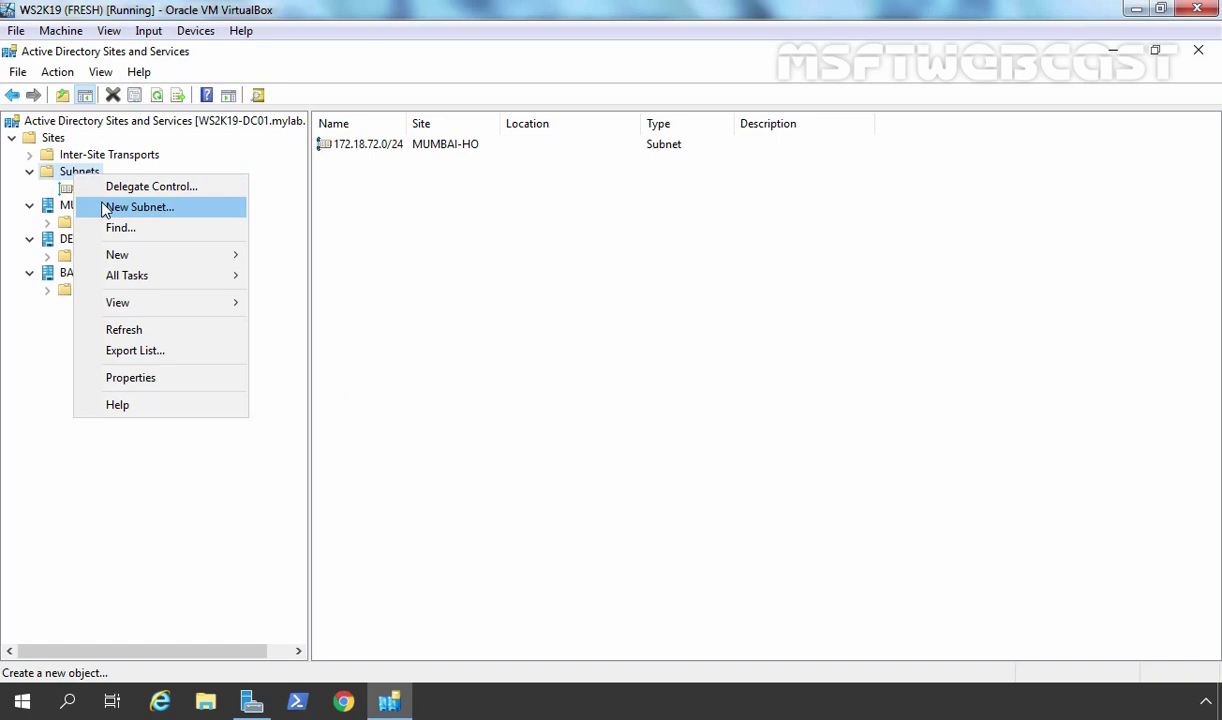
left_click(104, 205)
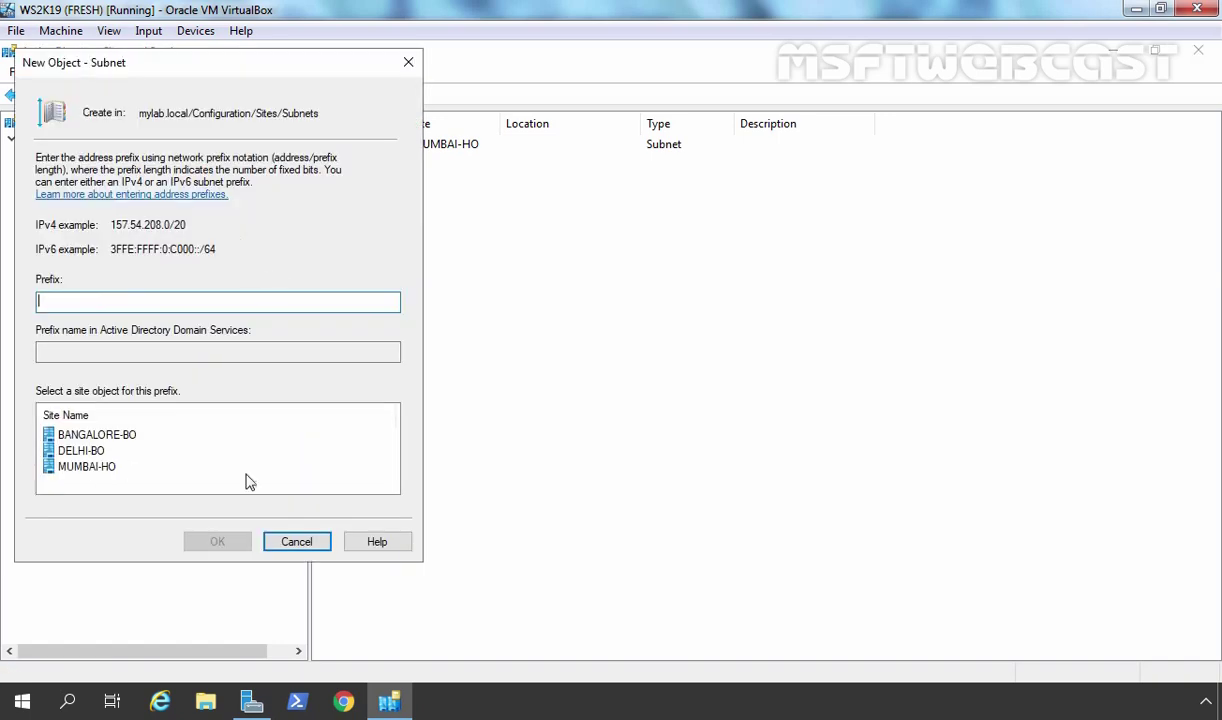
key("alt+Tab")
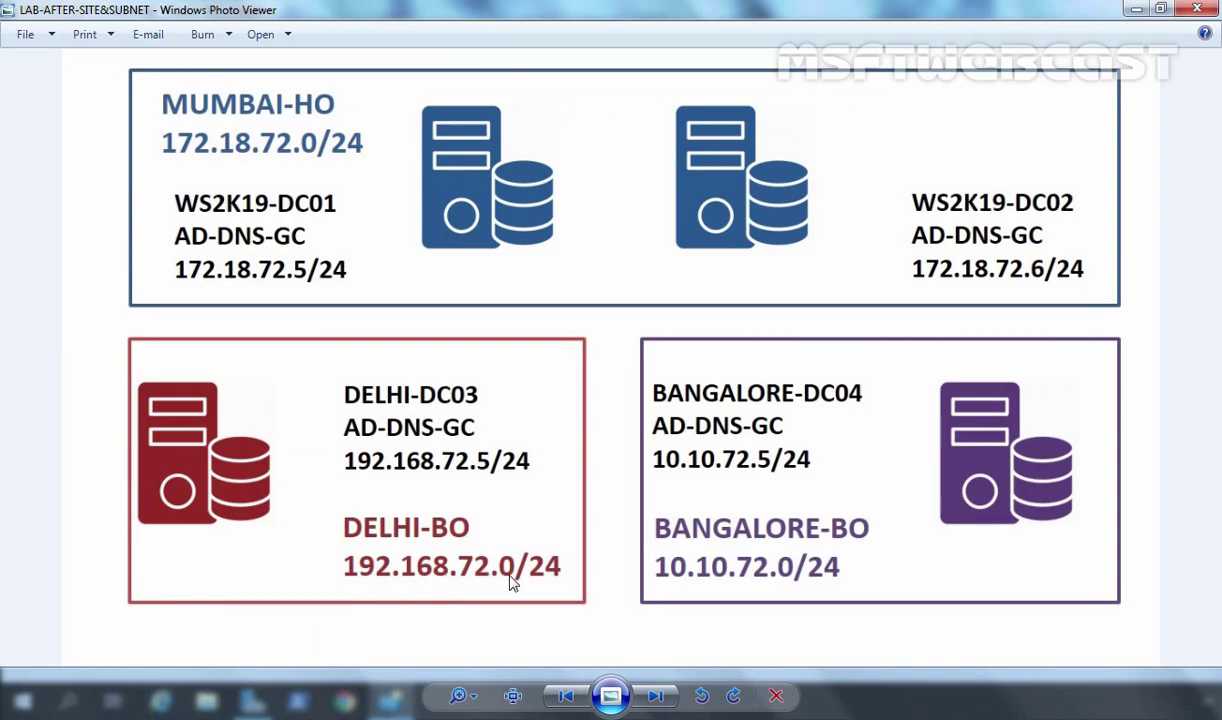
key("alt+Tab")
type("192.168.72.0/24")
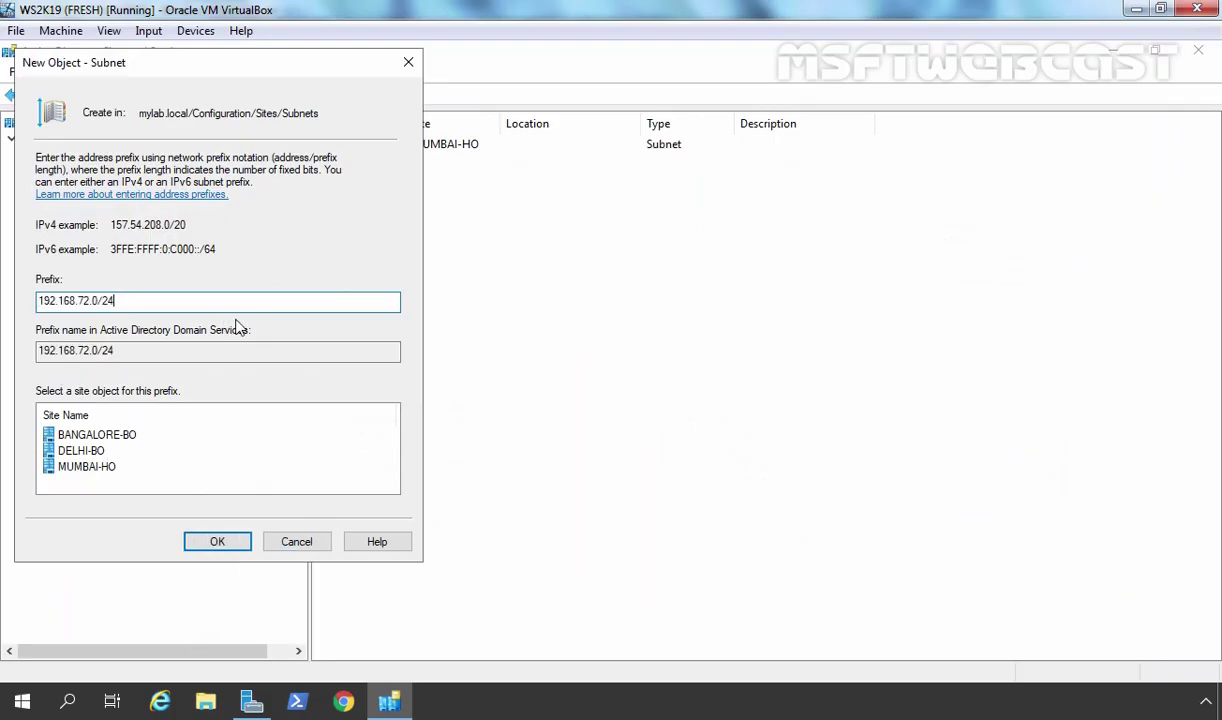
left_click(78, 453)
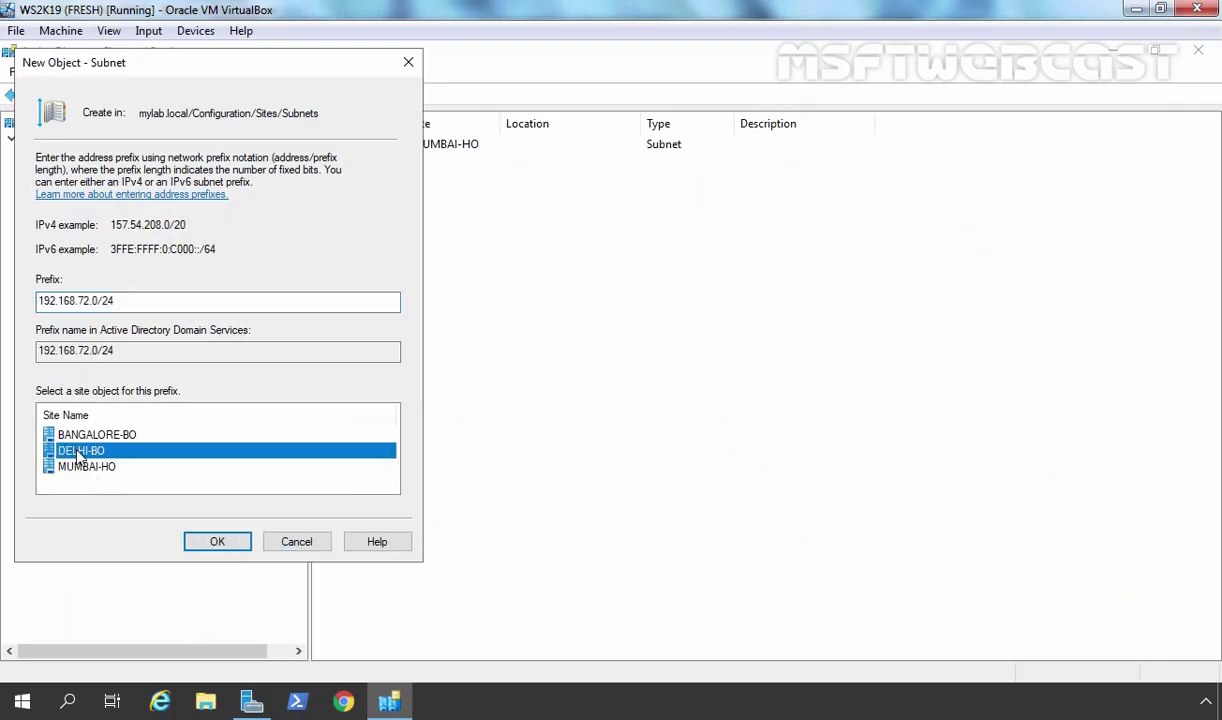
left_click(222, 541)
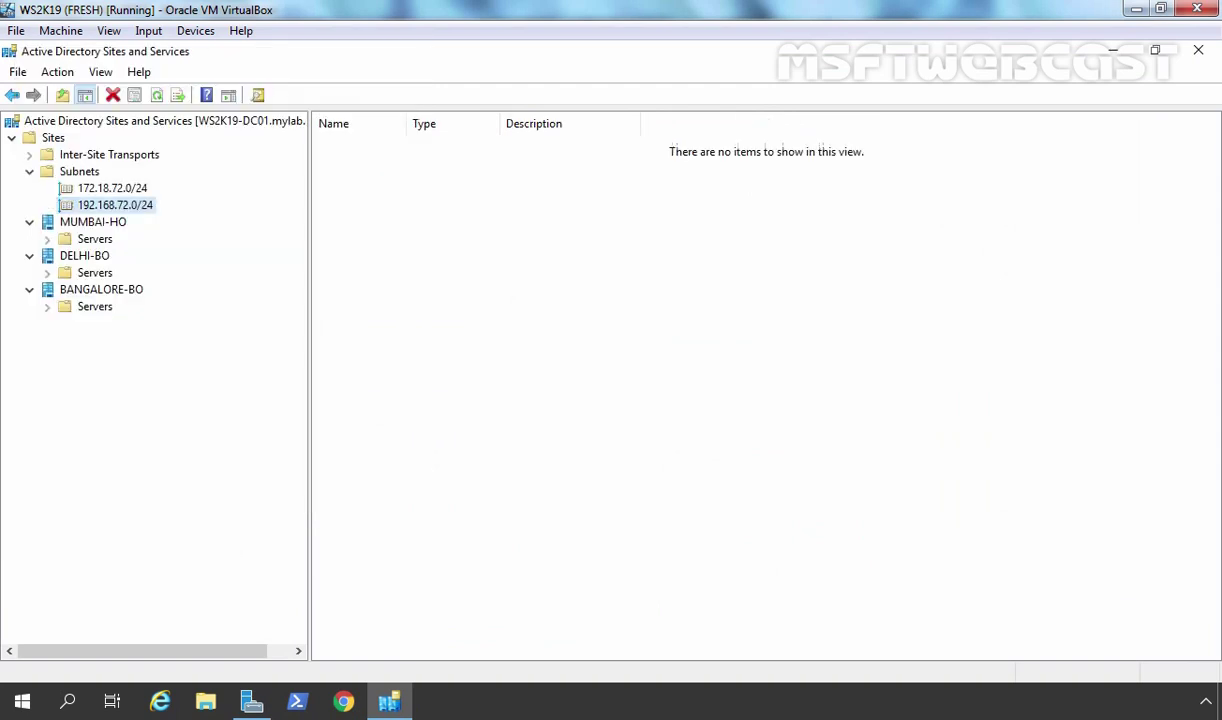
Add subnet 10.10.72.0/24 assigned to BANGALORE-BO after checking the diagram
left_click(72, 174)
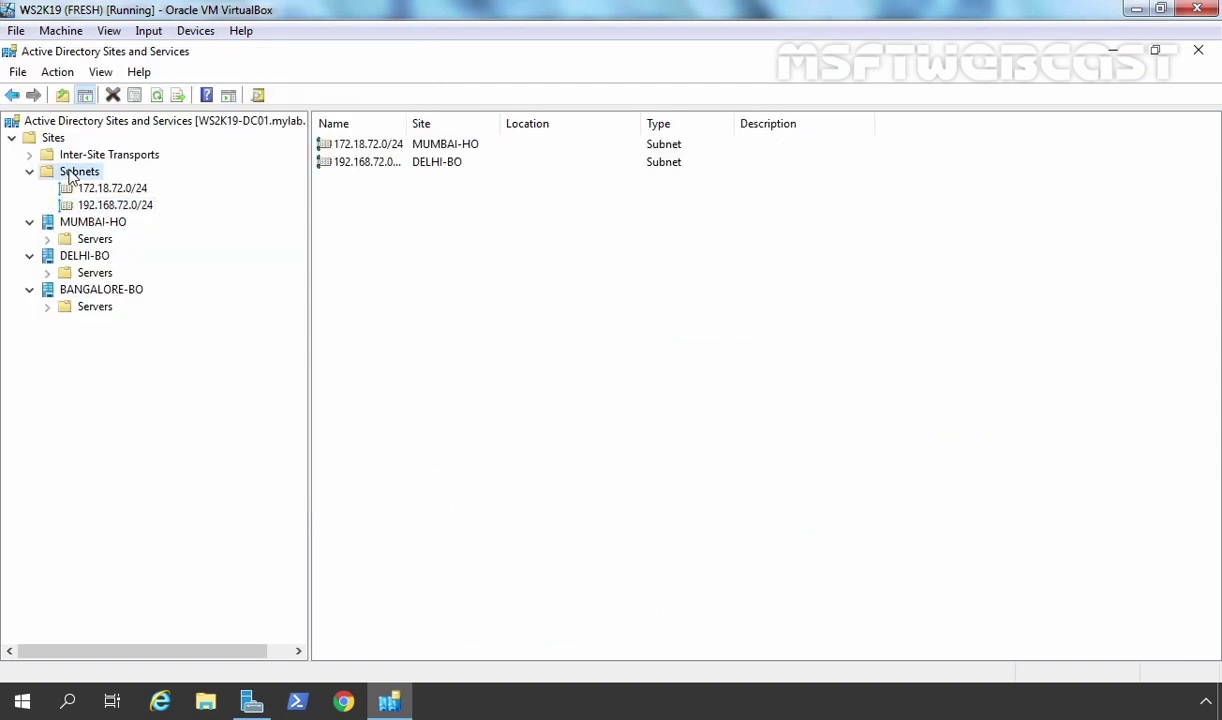
right_click(72, 174)
left_click(92, 200)
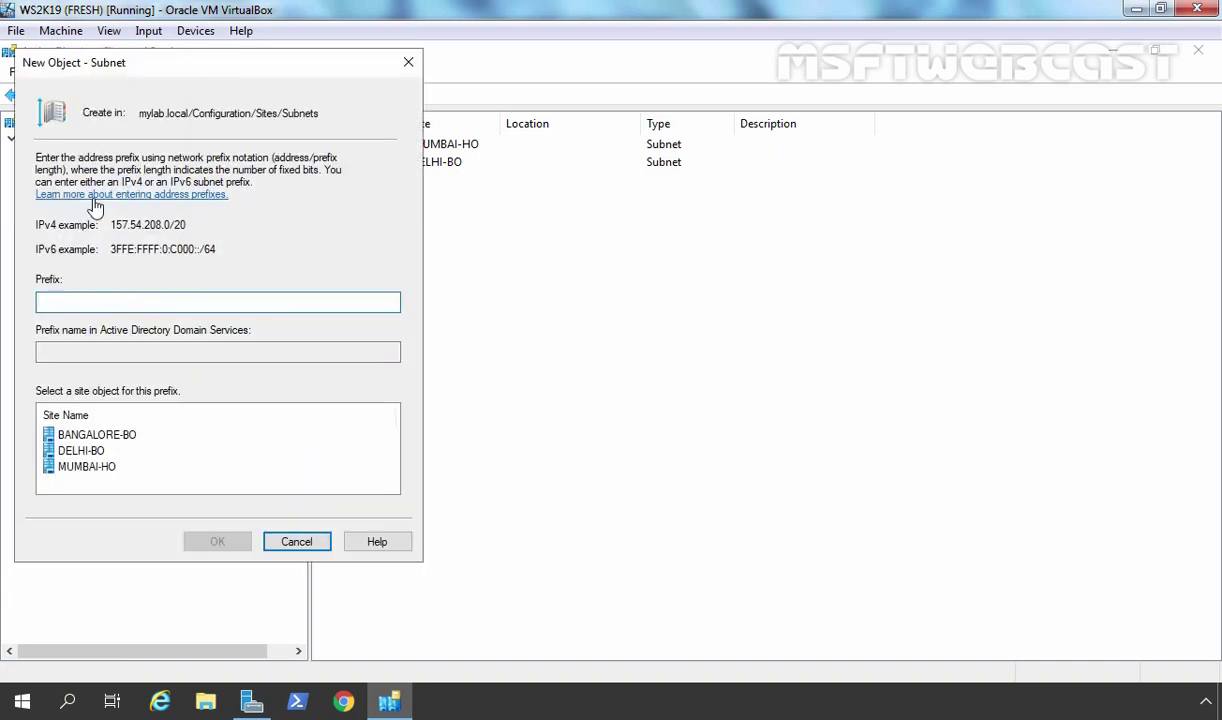
type("10.10.72.0/24")
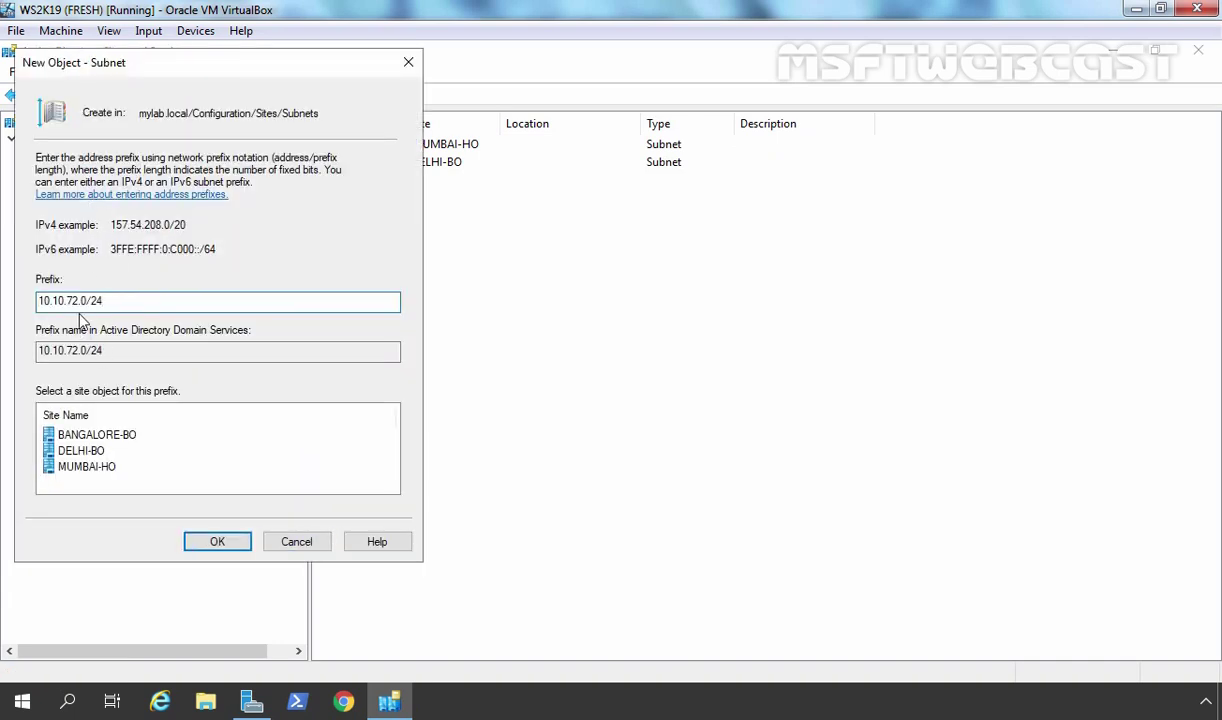
key("alt+Tab")
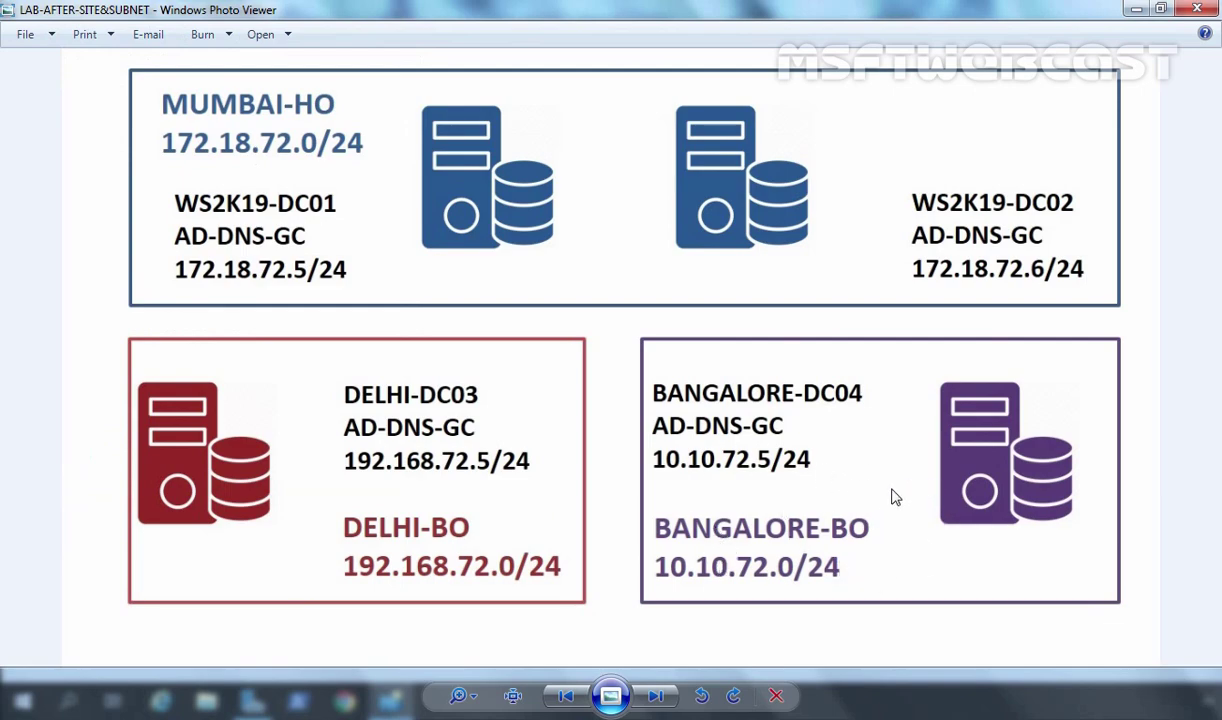
key("alt+Tab")
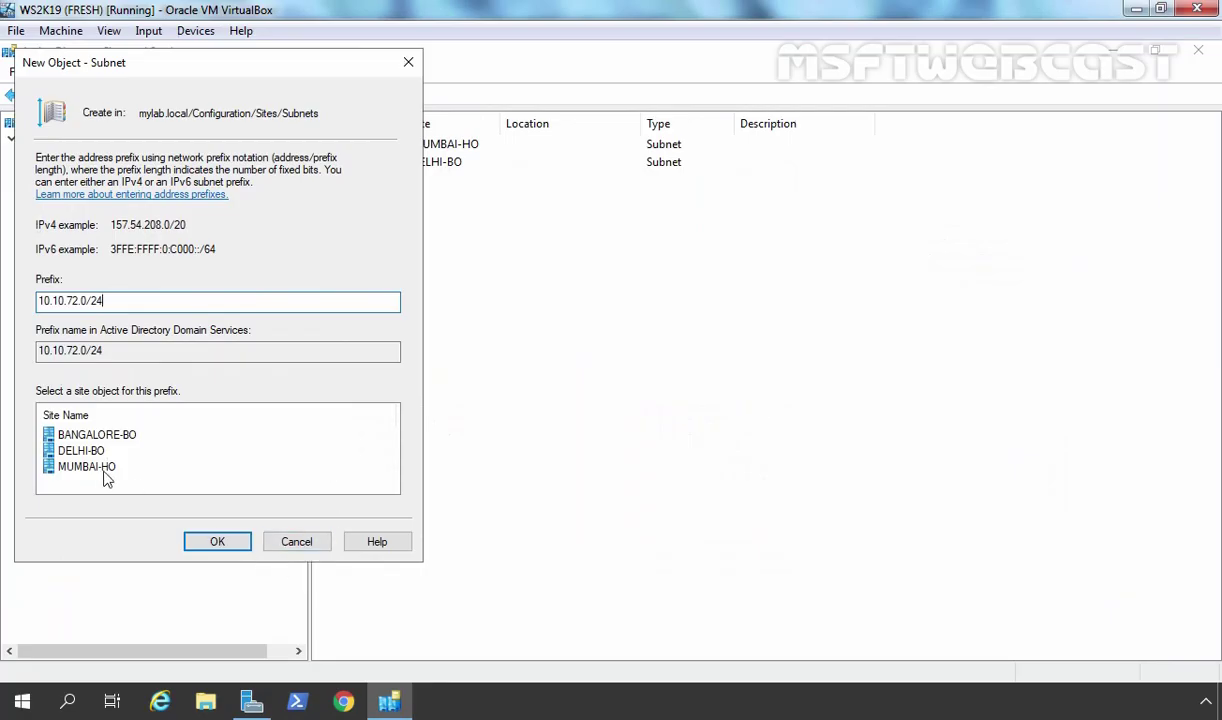
left_click(86, 432)
left_click(210, 543)
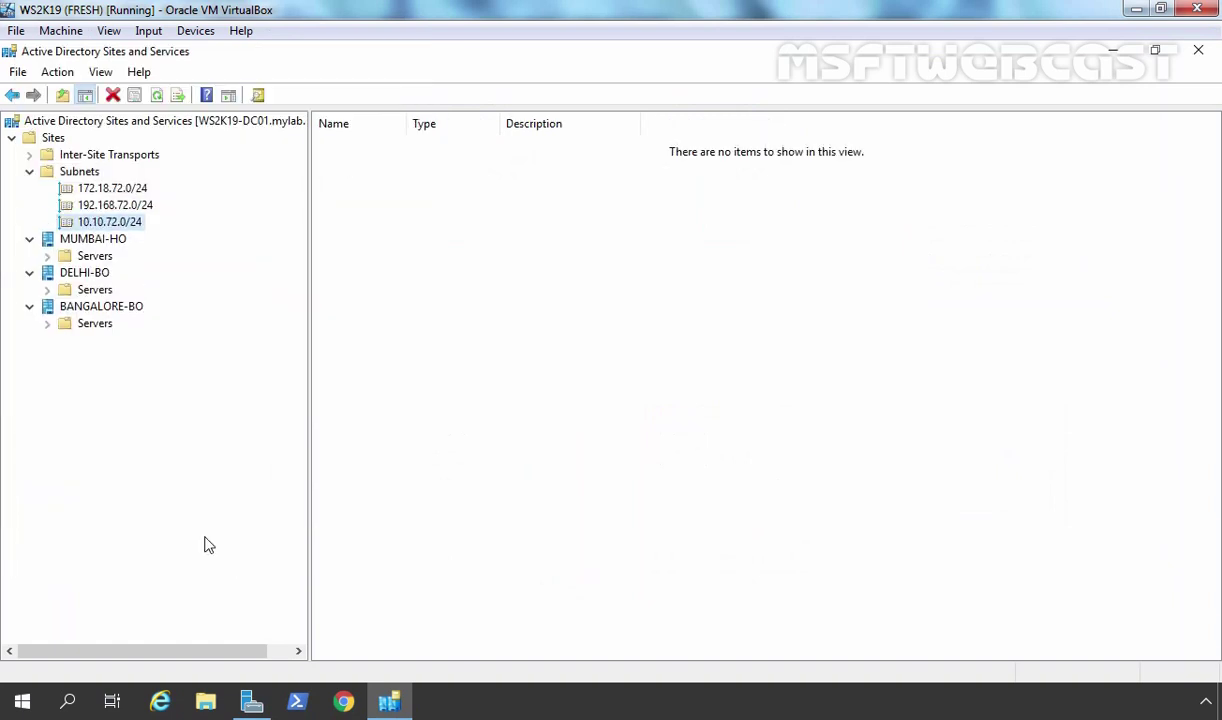
right_click(76, 174)
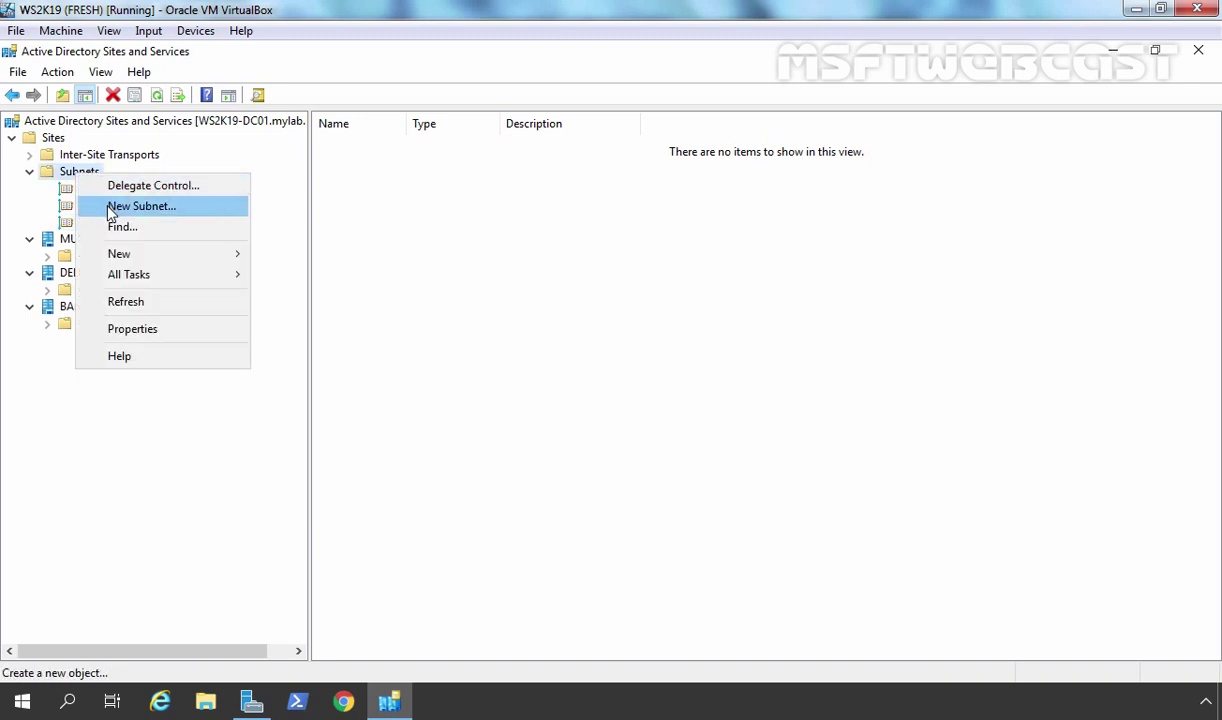
left_click(108, 205)
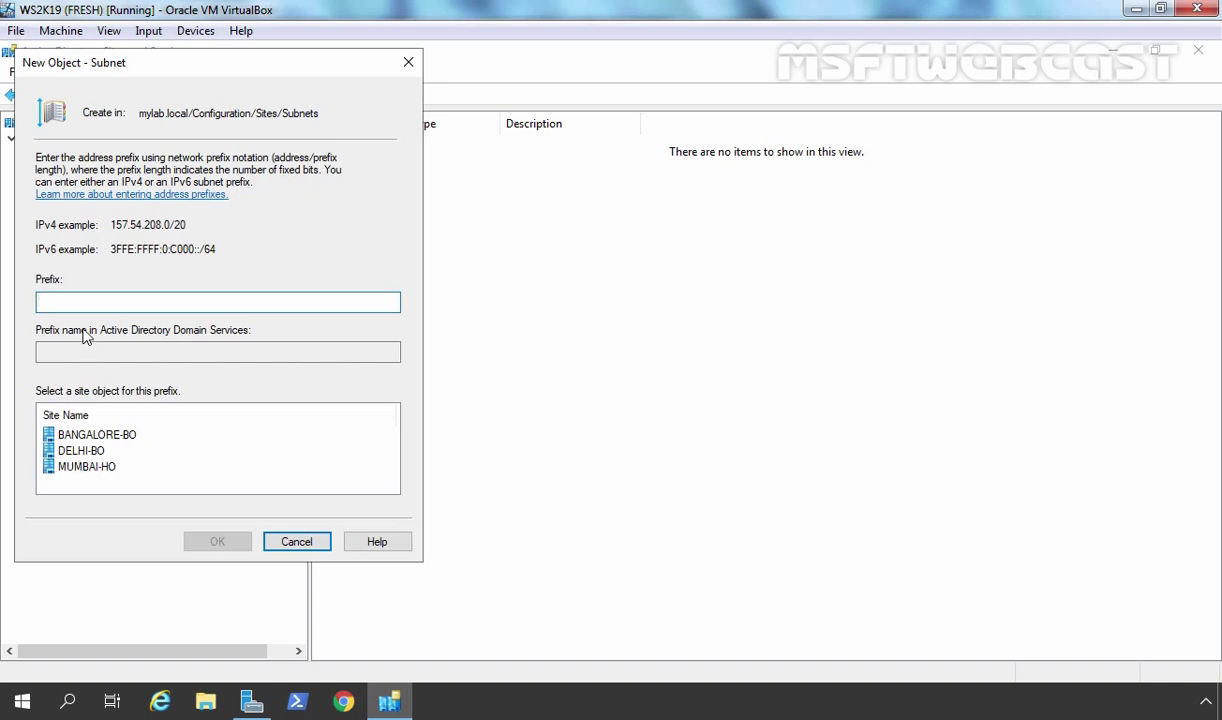
left_click(77, 470)
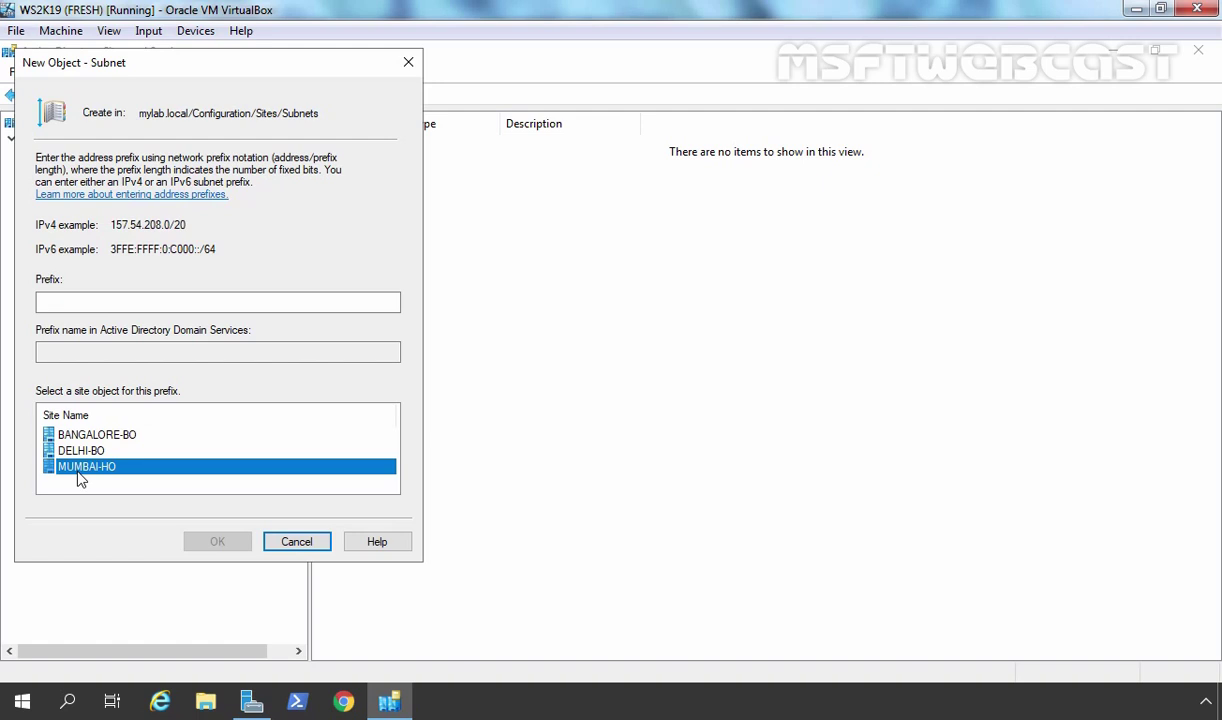
left_click(292, 541)
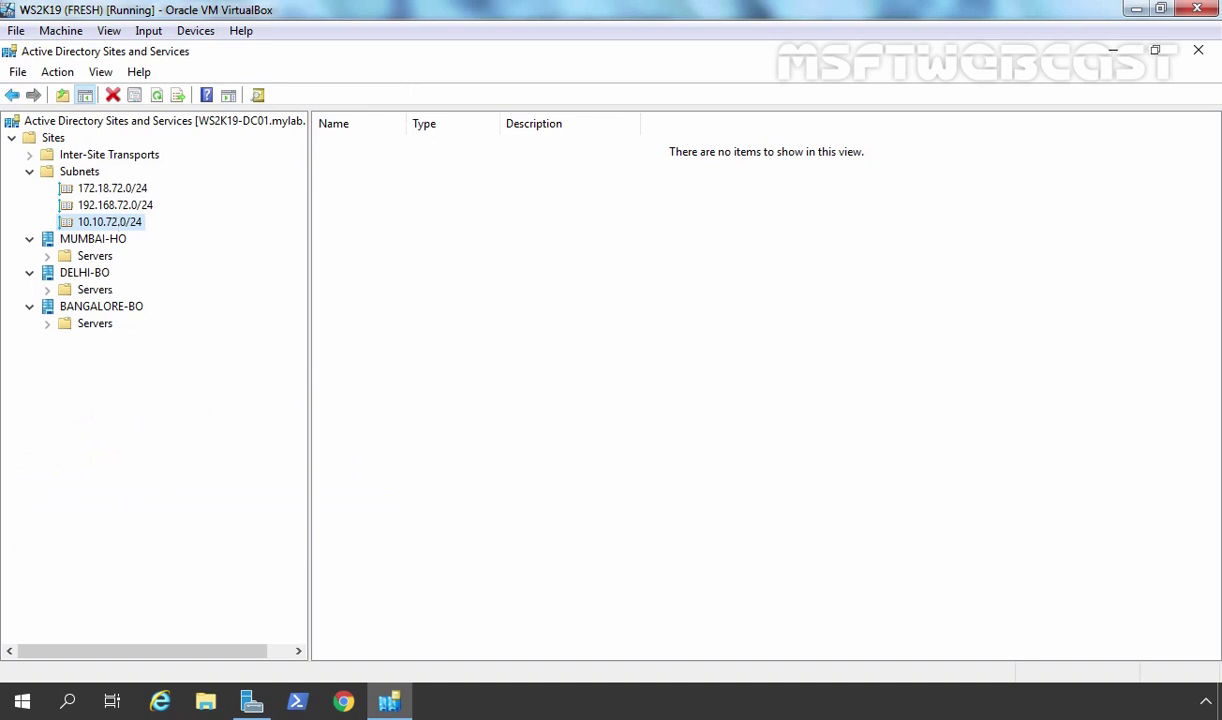
key("alt+Tab")
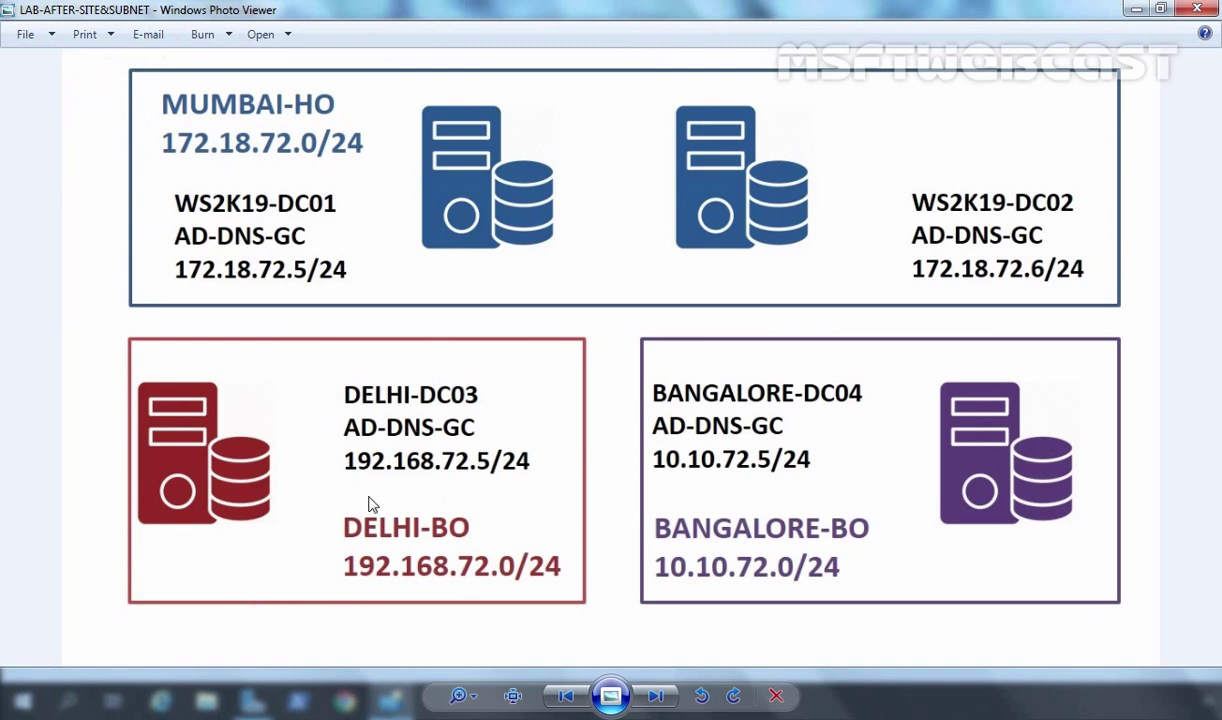
key("Right")
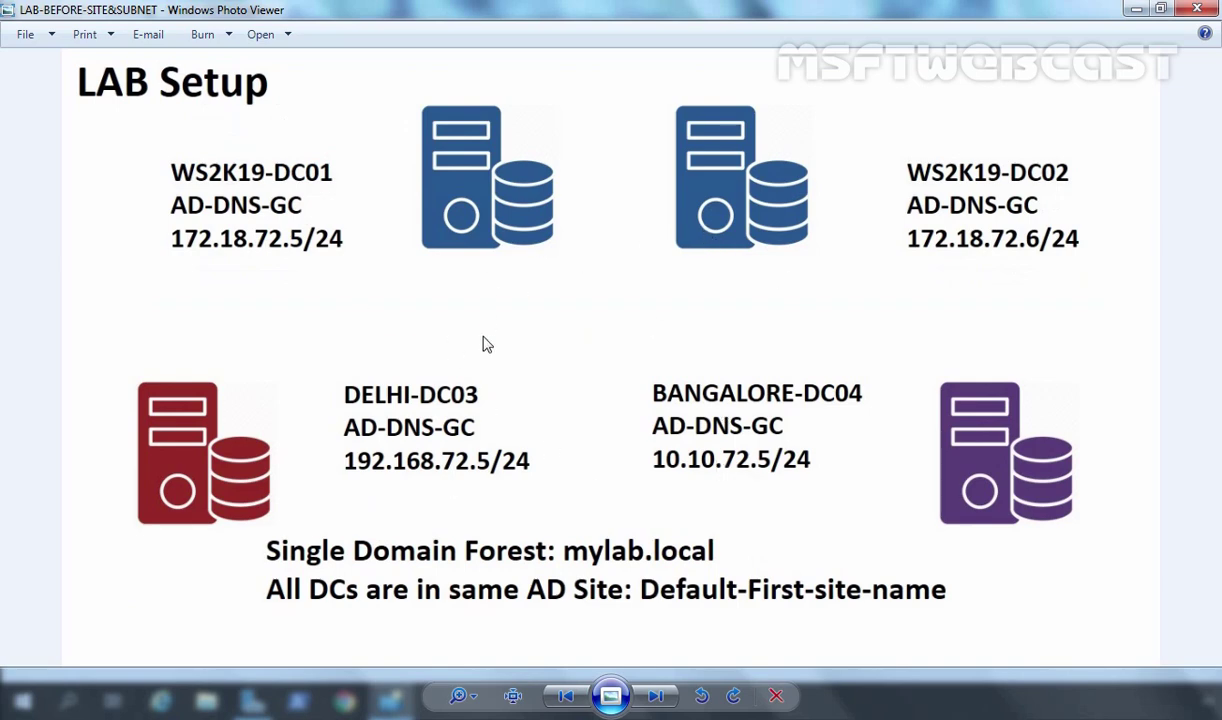
key("Left")
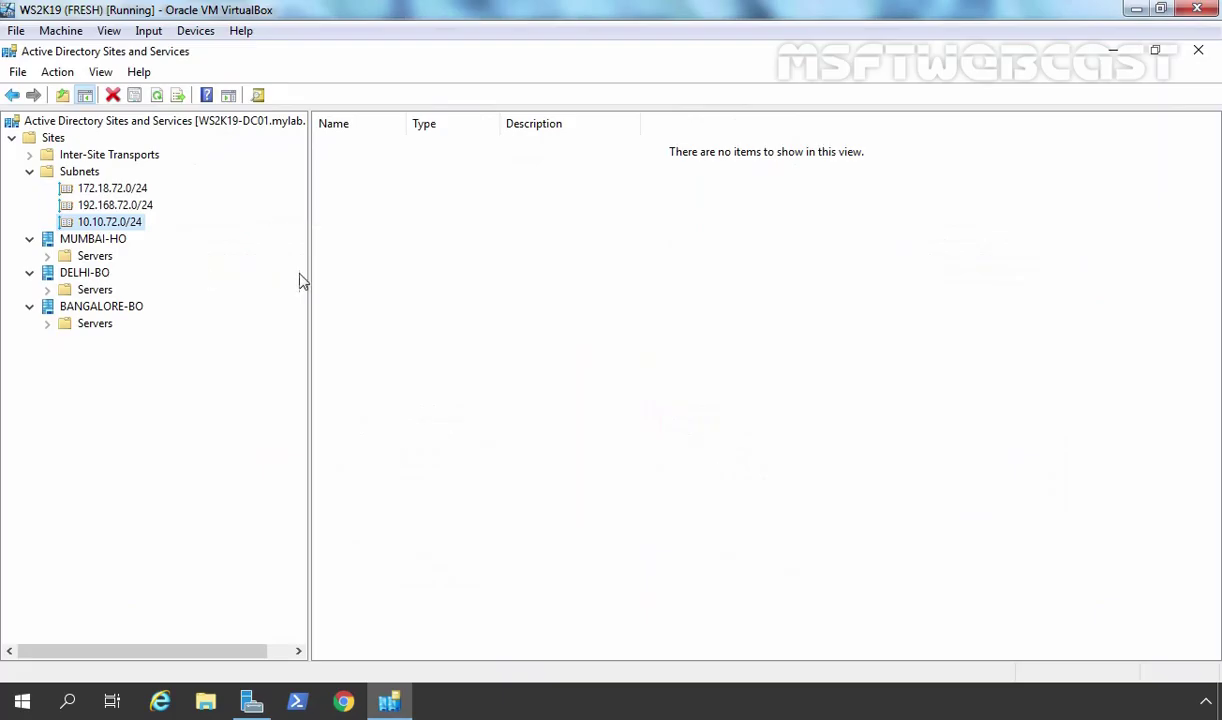
Move the DELHI-DC03 domain controller from MUMBAI-HO's Servers into the DELHI-BO site
left_click(90, 256)
left_click(47, 256)
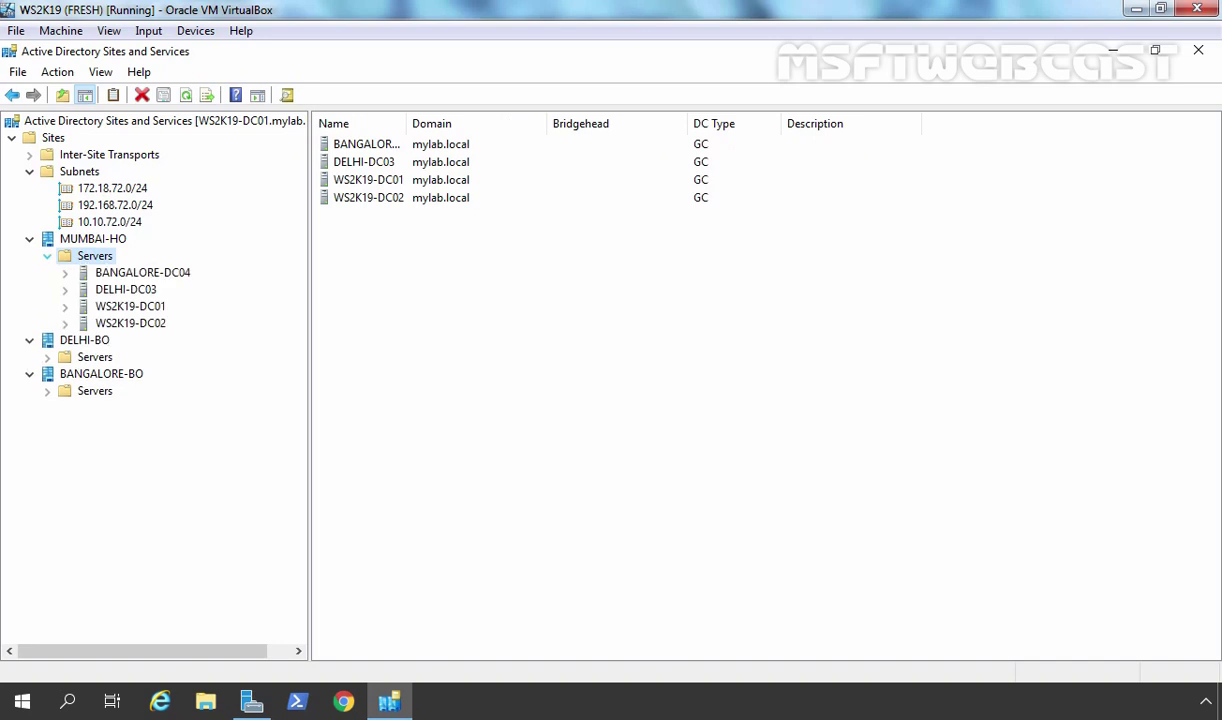
left_click(137, 292)
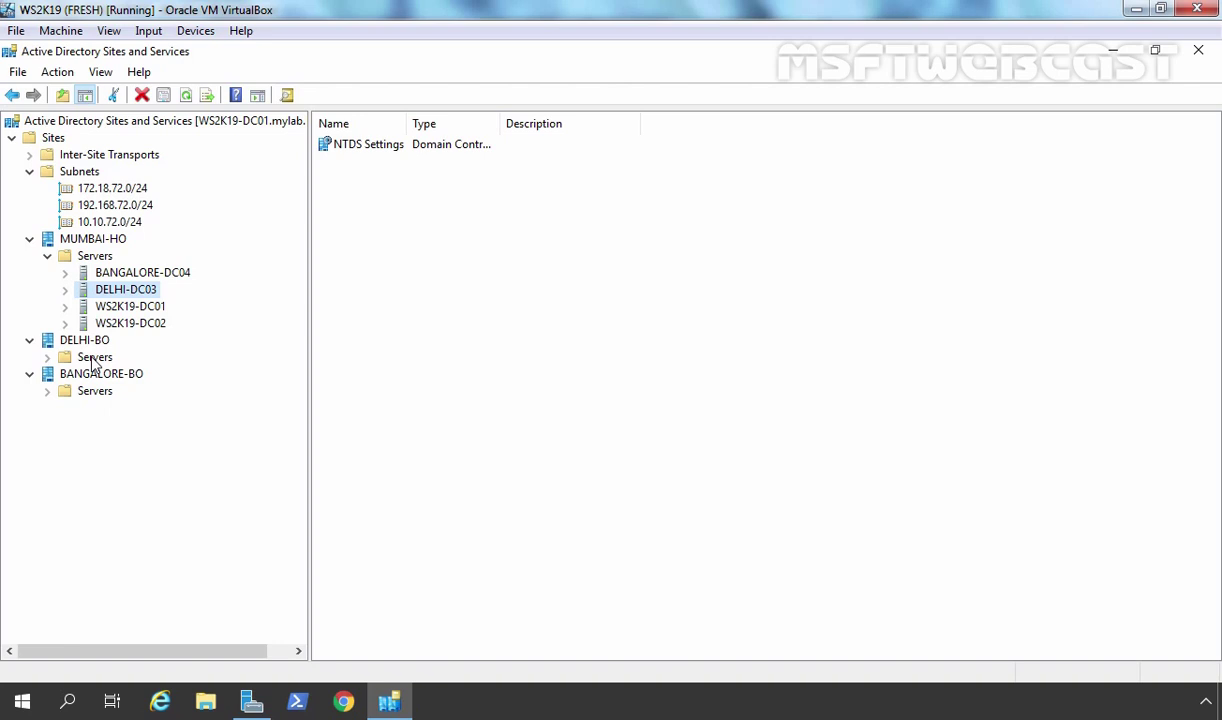
right_click(125, 291)
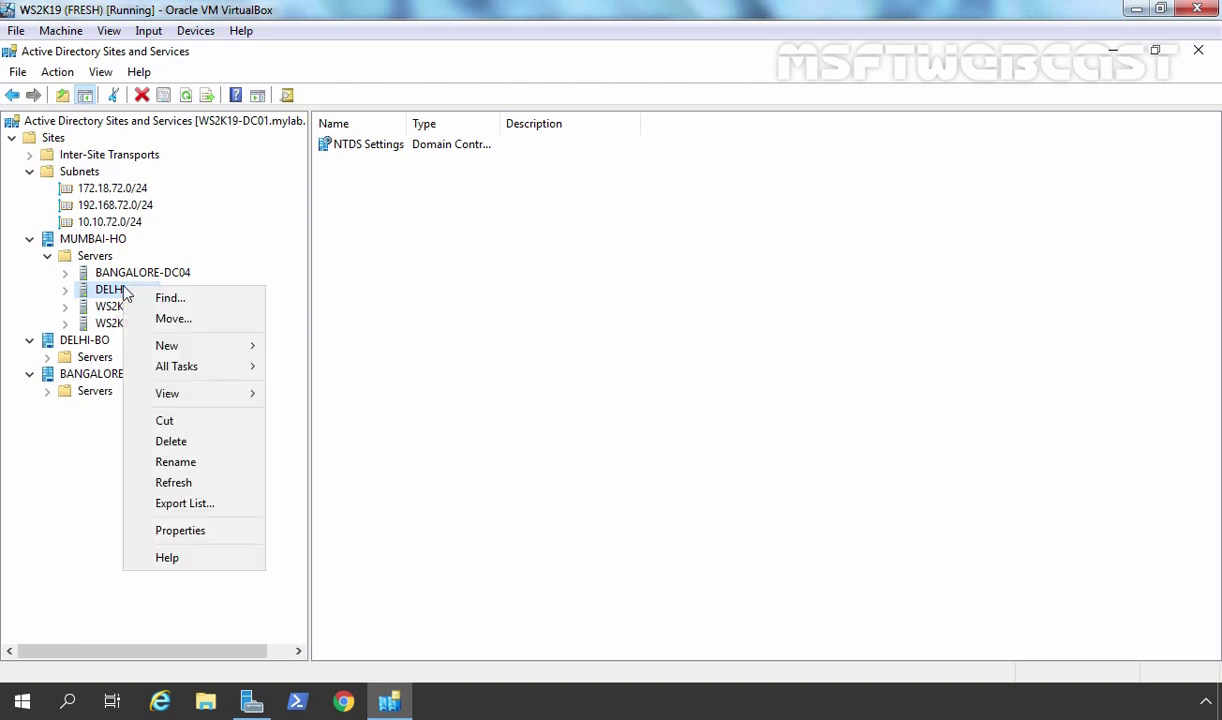
left_click(168, 319)
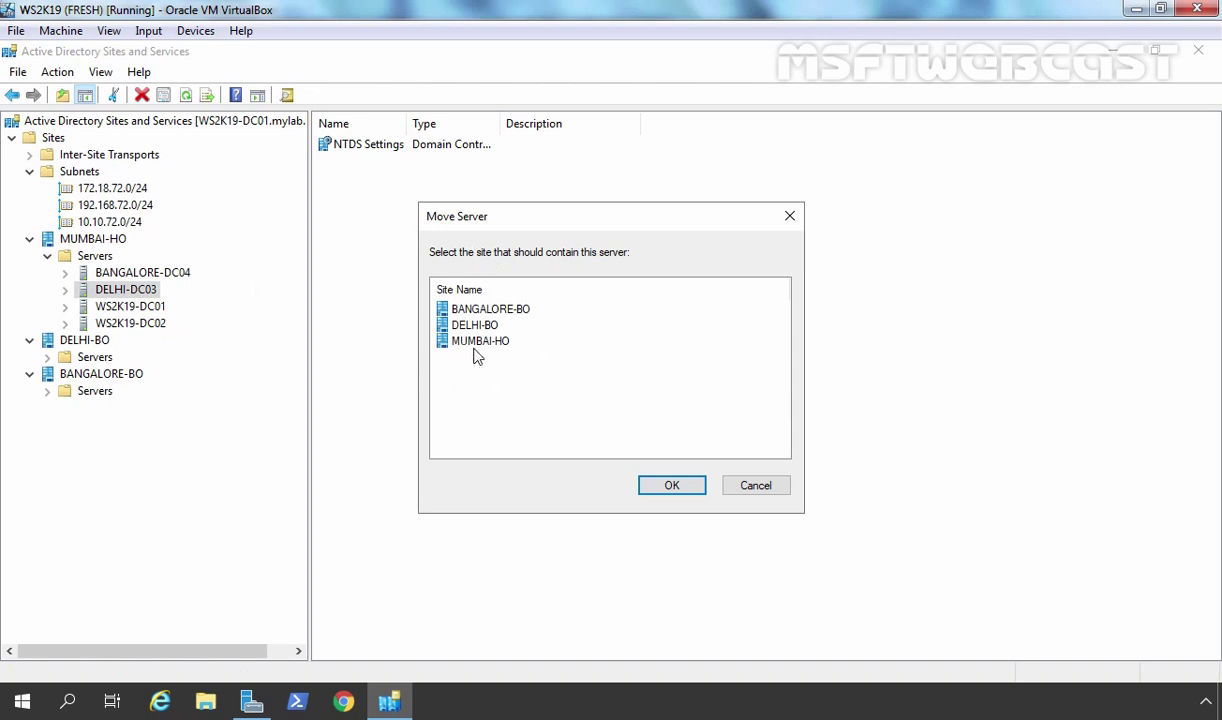
left_click(450, 325)
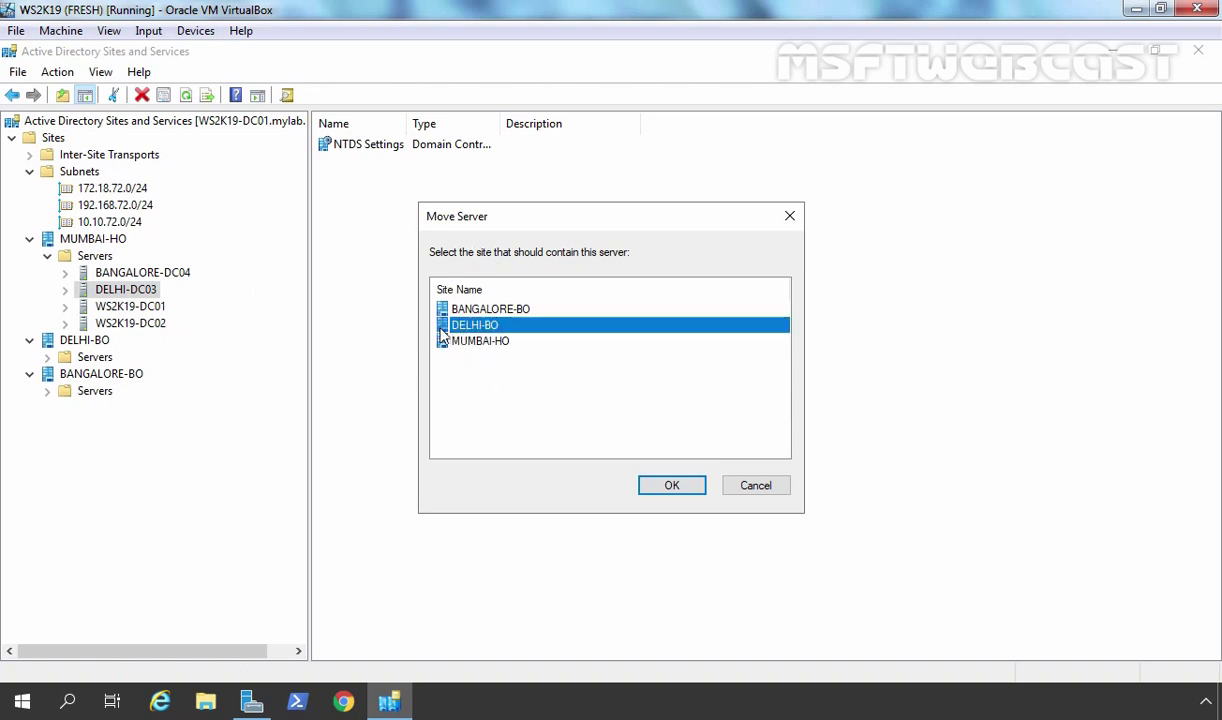
left_click(670, 489)
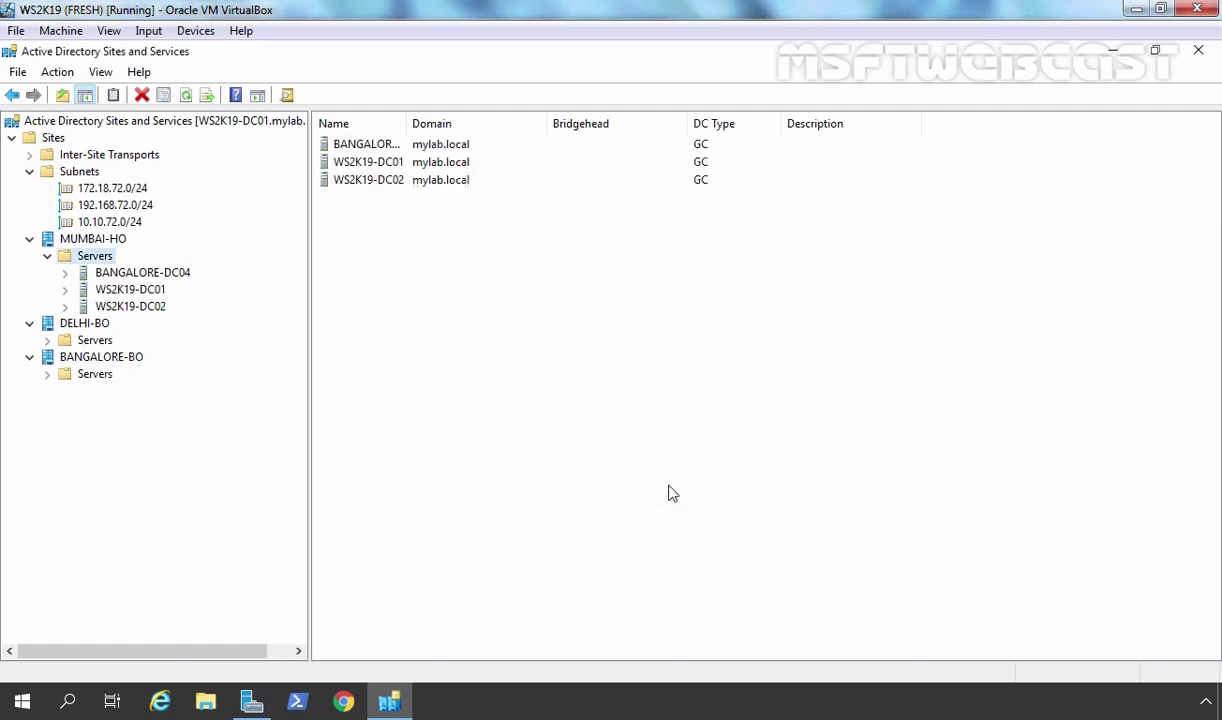
Confirm DELHI-DC03 now sits under DELHI-BO, then move BANGALORE-DC04 from MUMBAI-HO into BANGALORE-BO
left_click(47, 340)
left_click(115, 357)
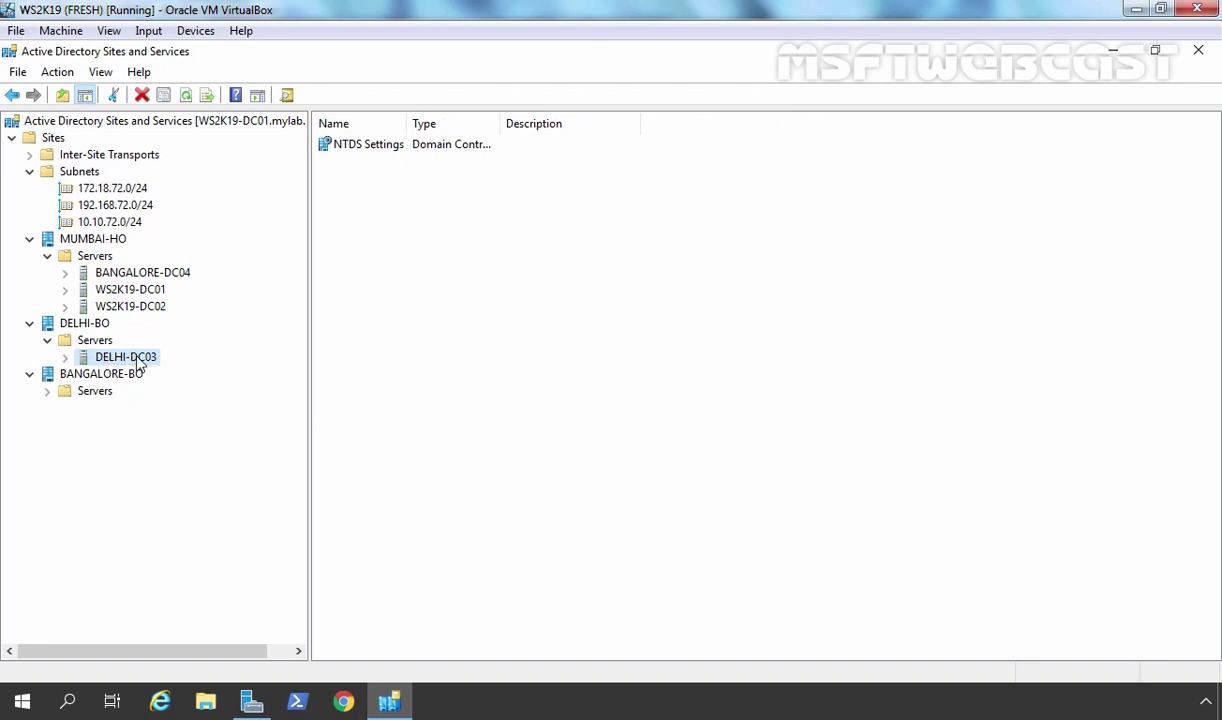
left_click(123, 274)
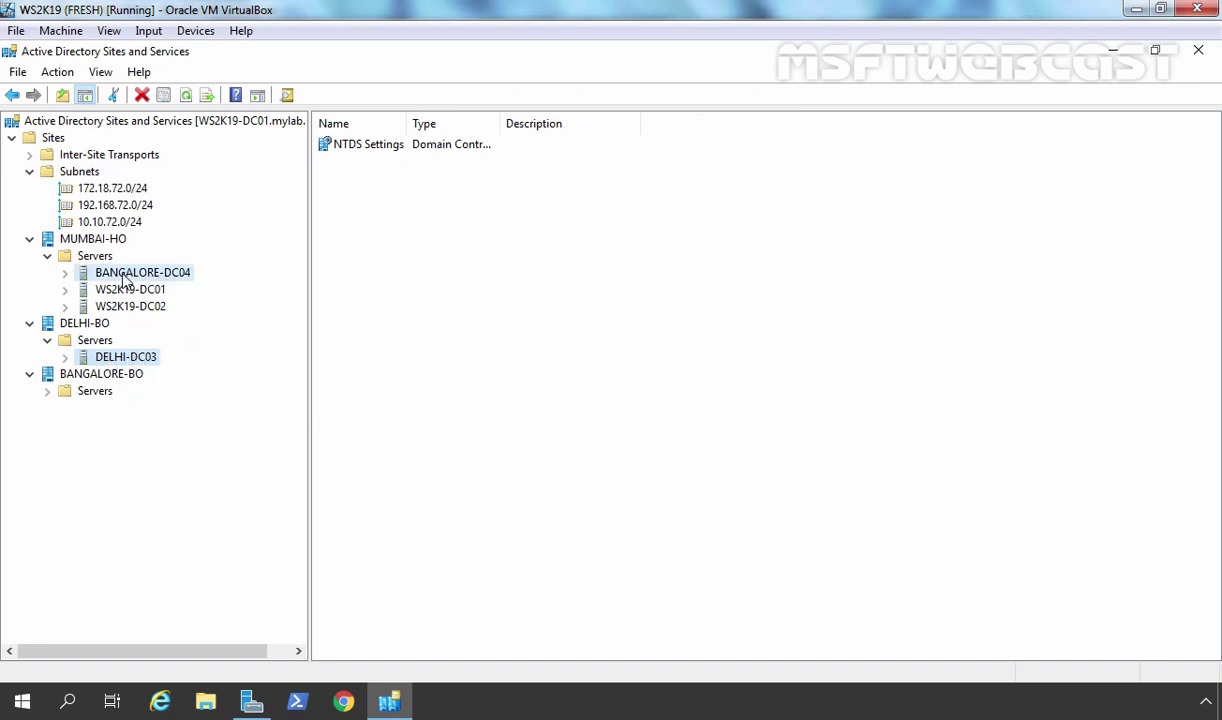
right_click(124, 279)
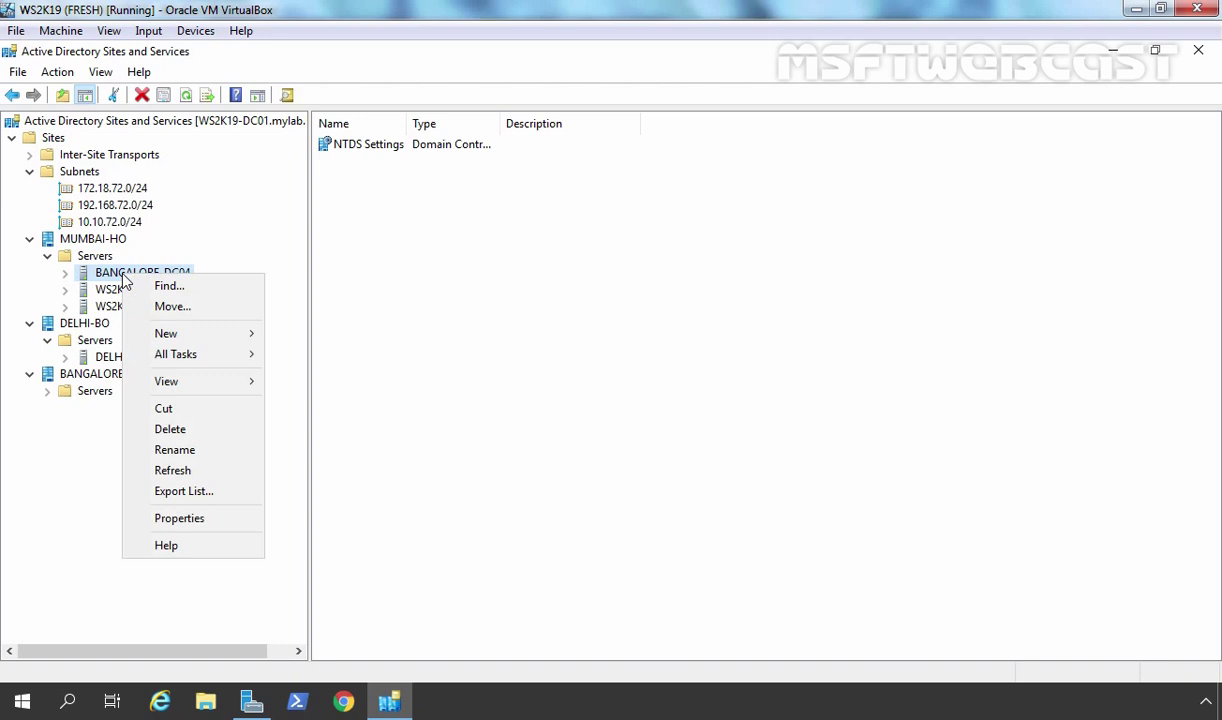
left_click(145, 303)
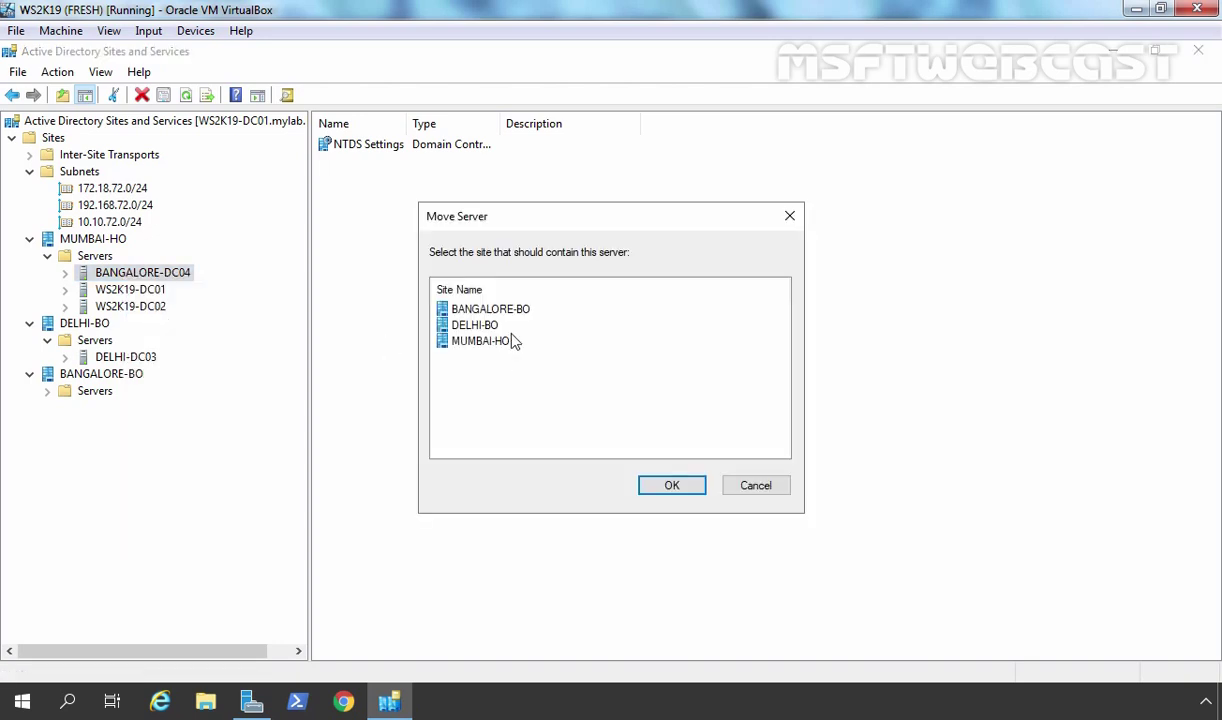
left_click(480, 310)
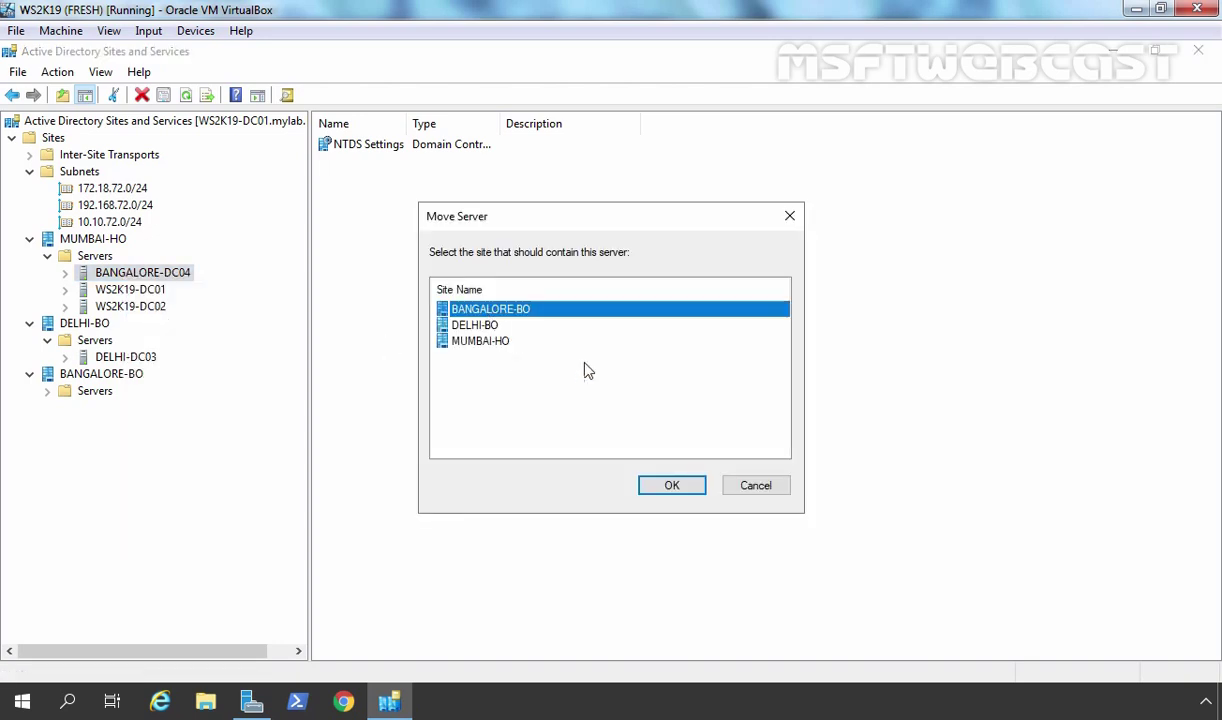
left_click(671, 486)
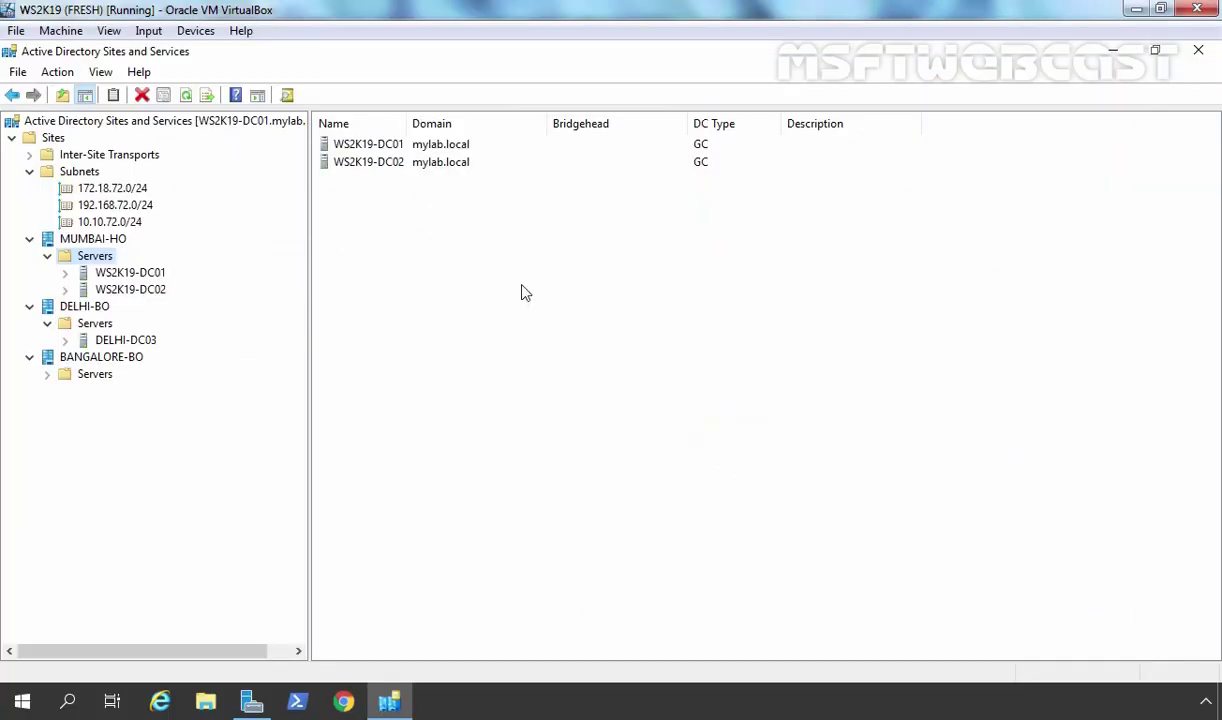
left_click(1114, 50)
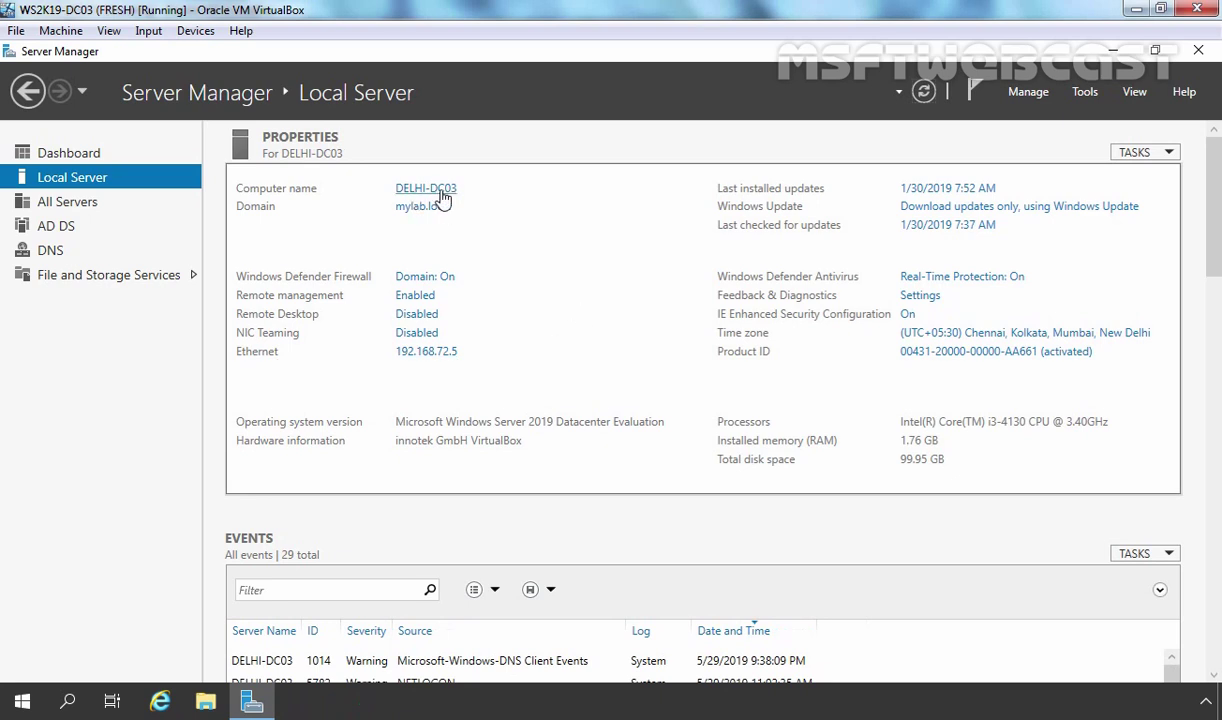
Launch Active Directory Sites and Services from Server Manager's Tools menu on DELHI-DC03
left_click(1085, 92)
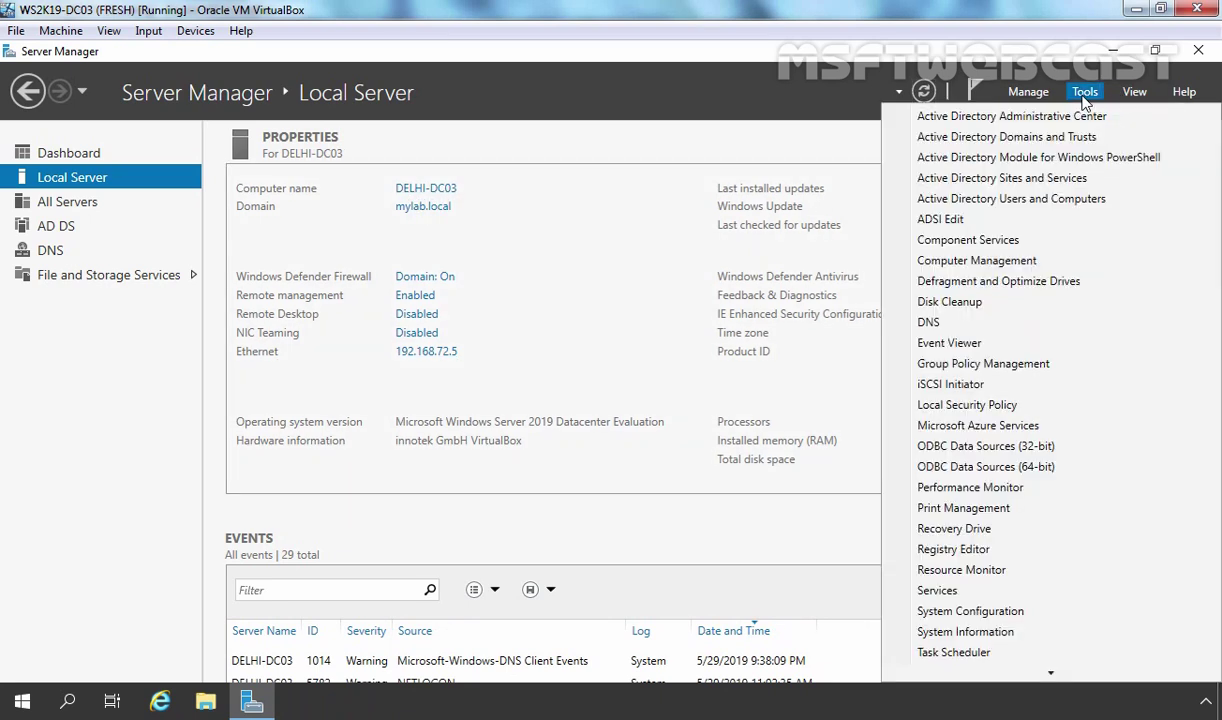
left_click(1053, 180)
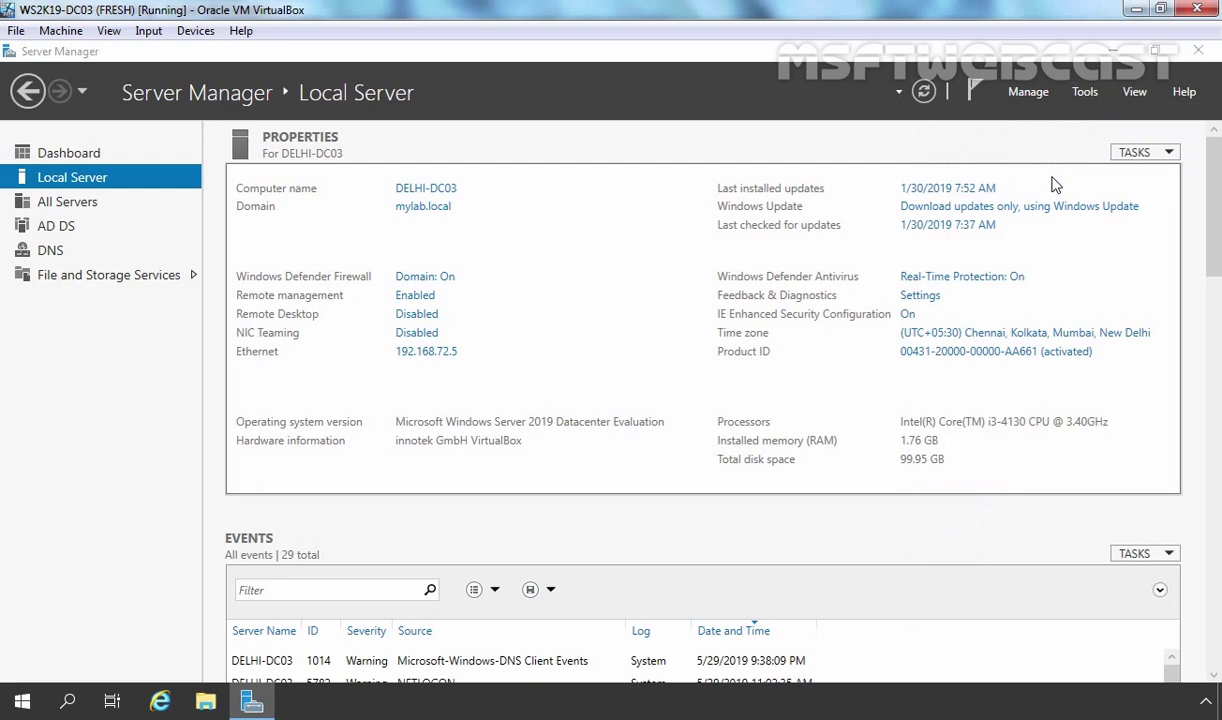
key("Down")
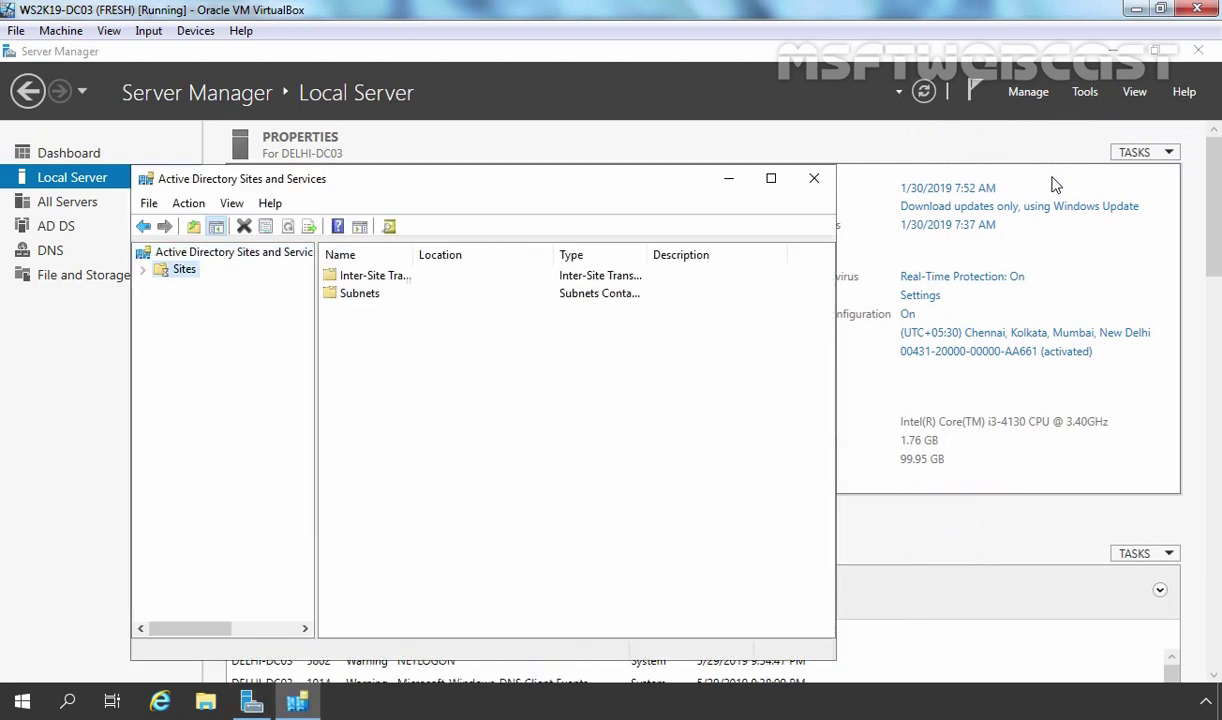
Expand Sites > DELHI-BO > Servers > DELHI-DC03 down to its NTDS Settings
key("Right")
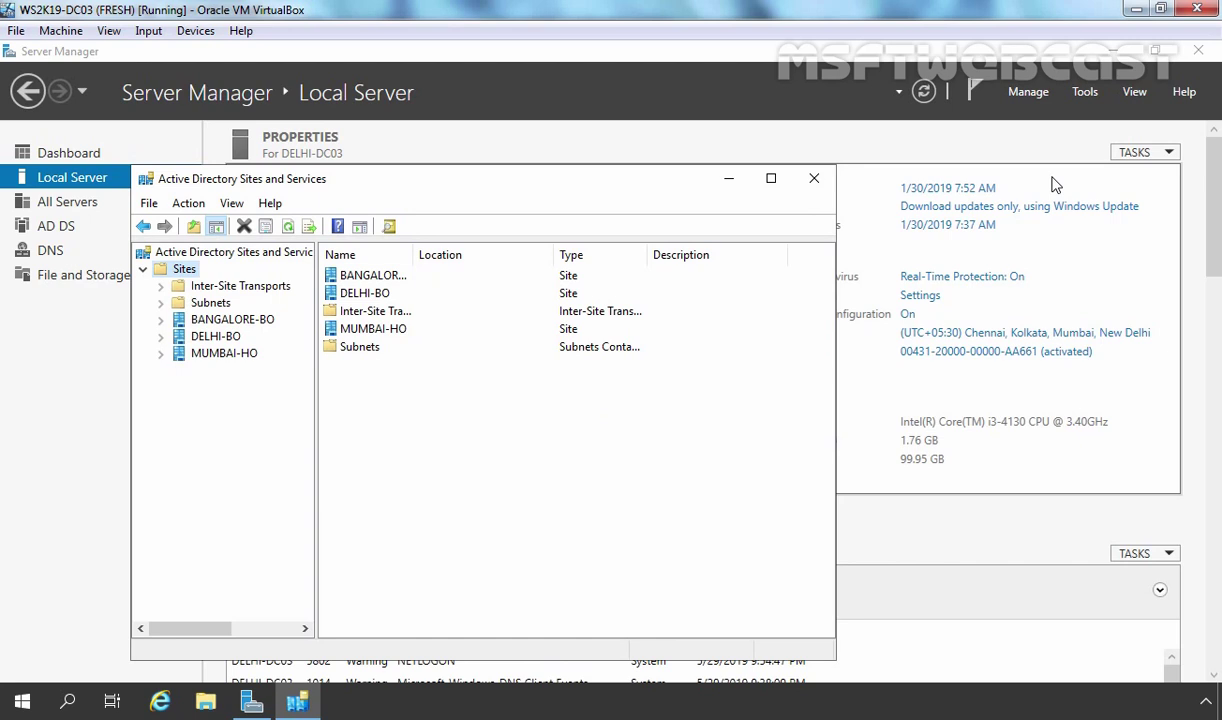
key("Down")
key("Down")
key("Down")
key("Down")
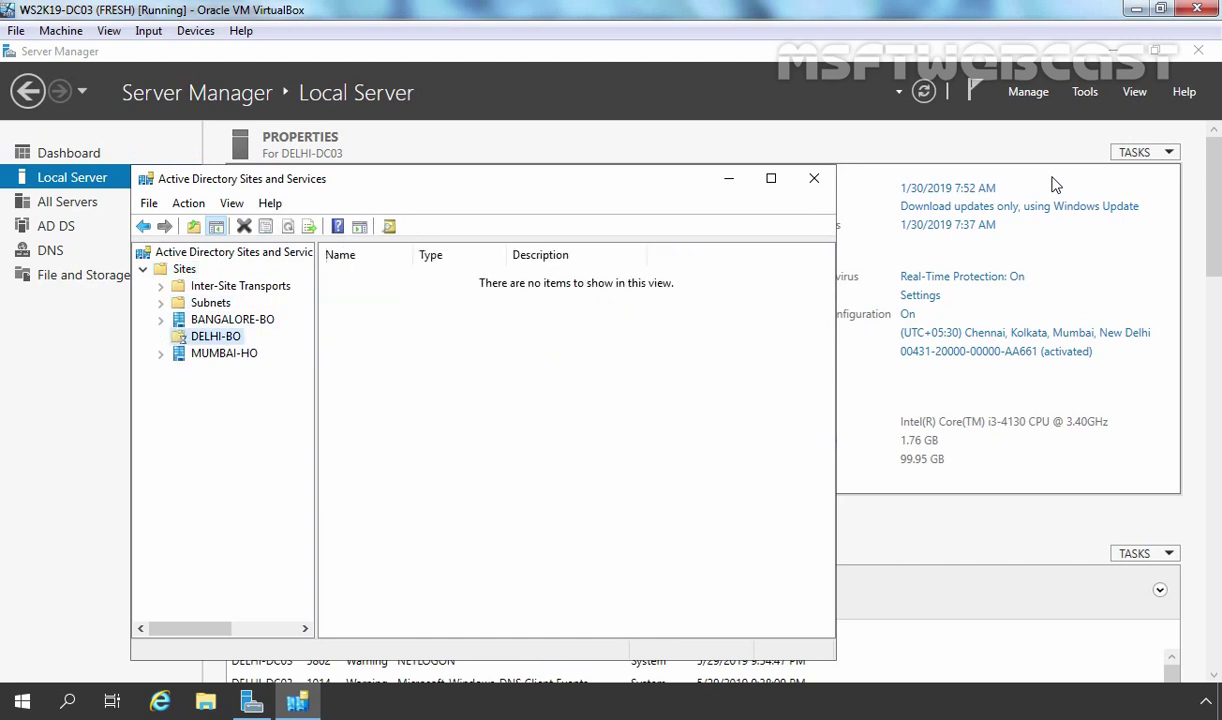
key("Right")
key("Down")
key("Right")
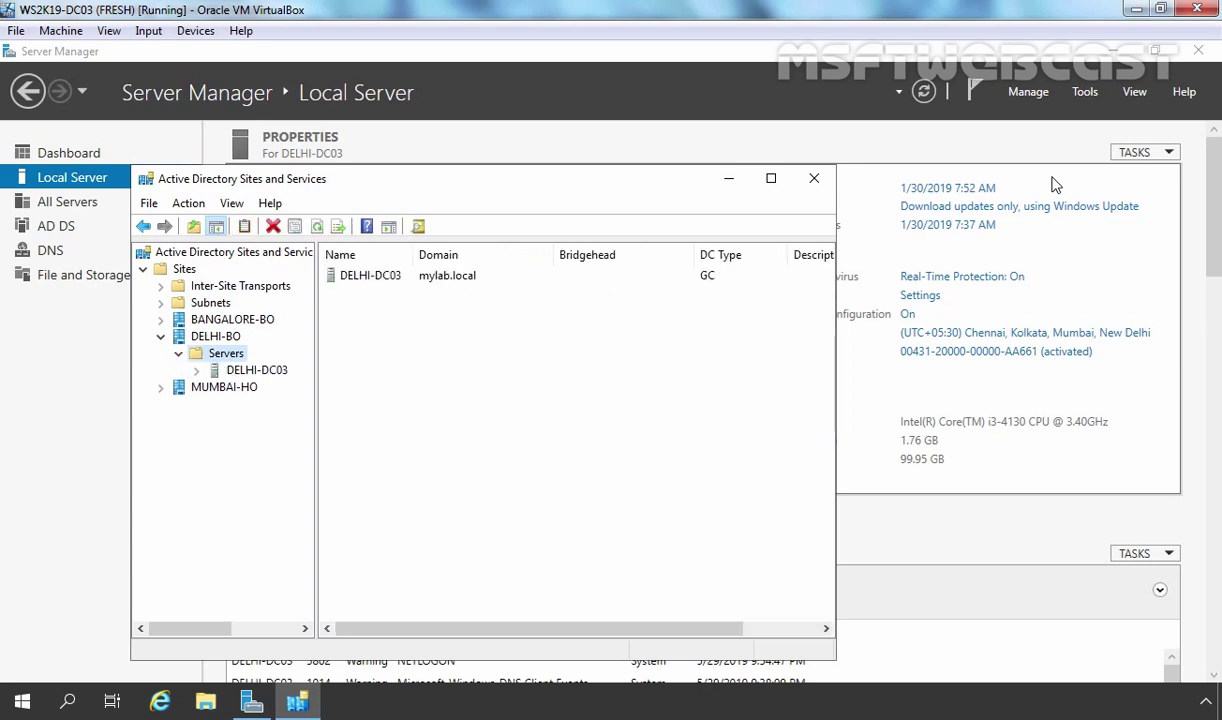
key("Down")
key("Right")
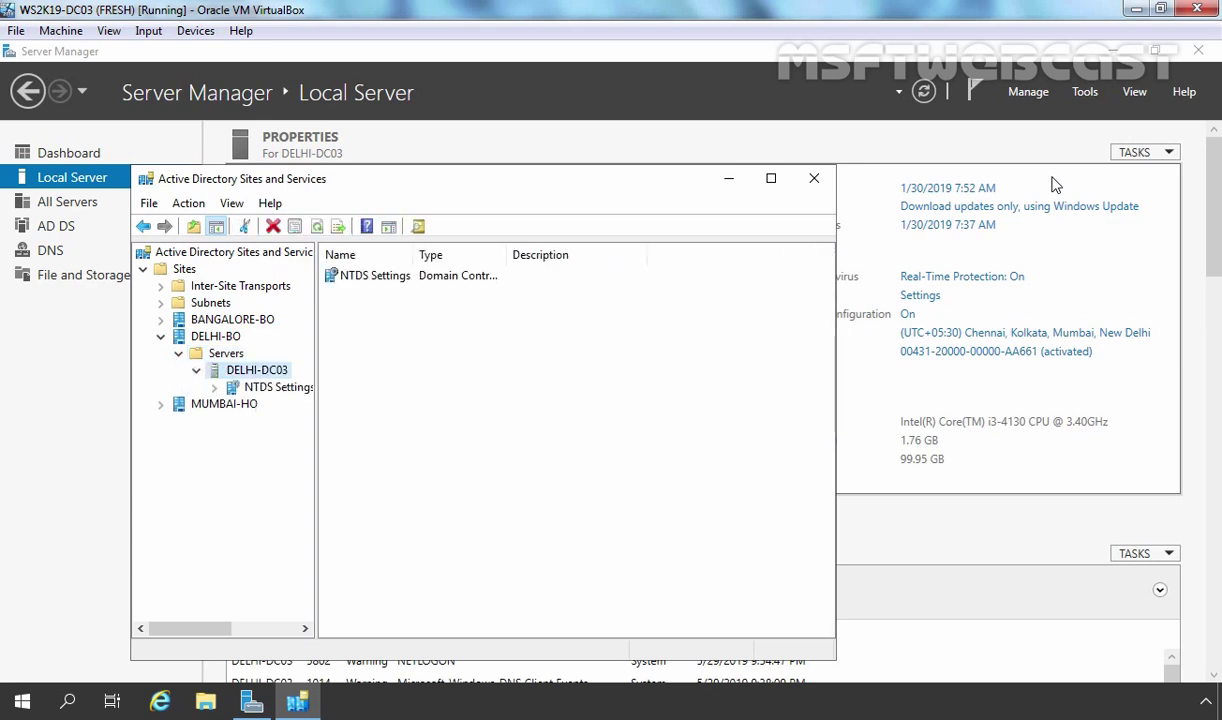
key("Down")
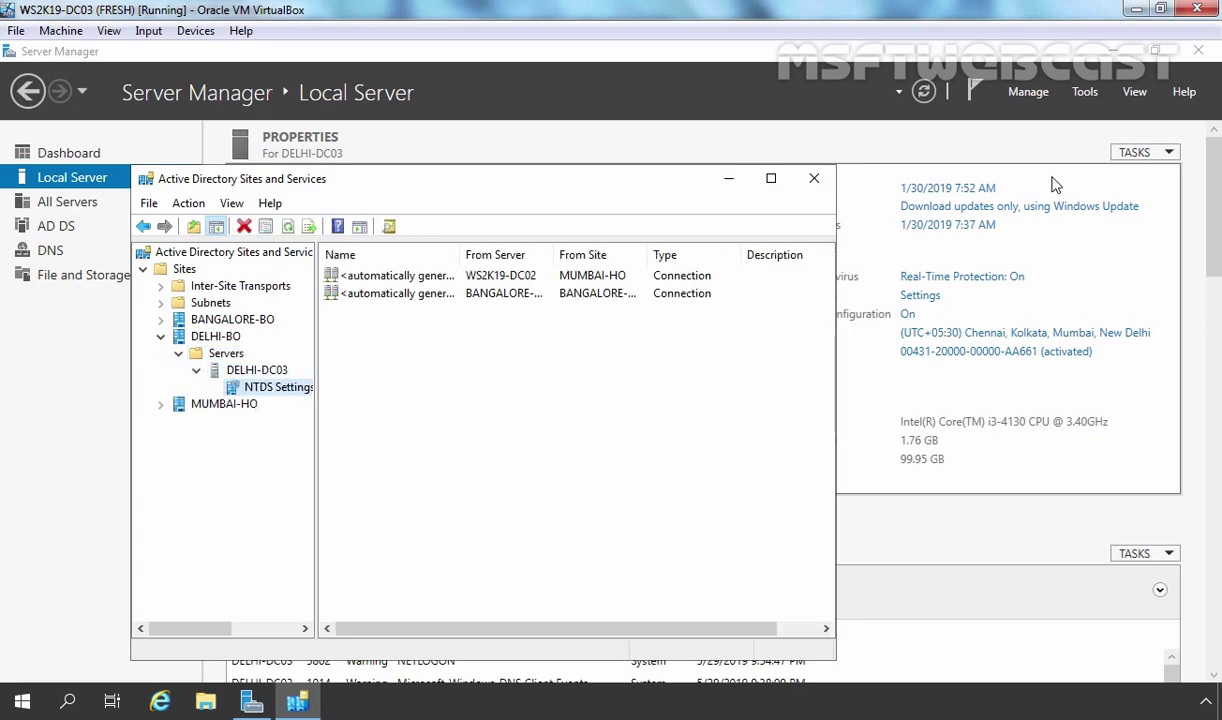
Run Check Replication Topology on DELHI-DC03's NTDS Settings
key("shift+F10")
key("Down")
key("Down")
key("Down")
key("Down")
key("Right")
key("Down")
key("Return")
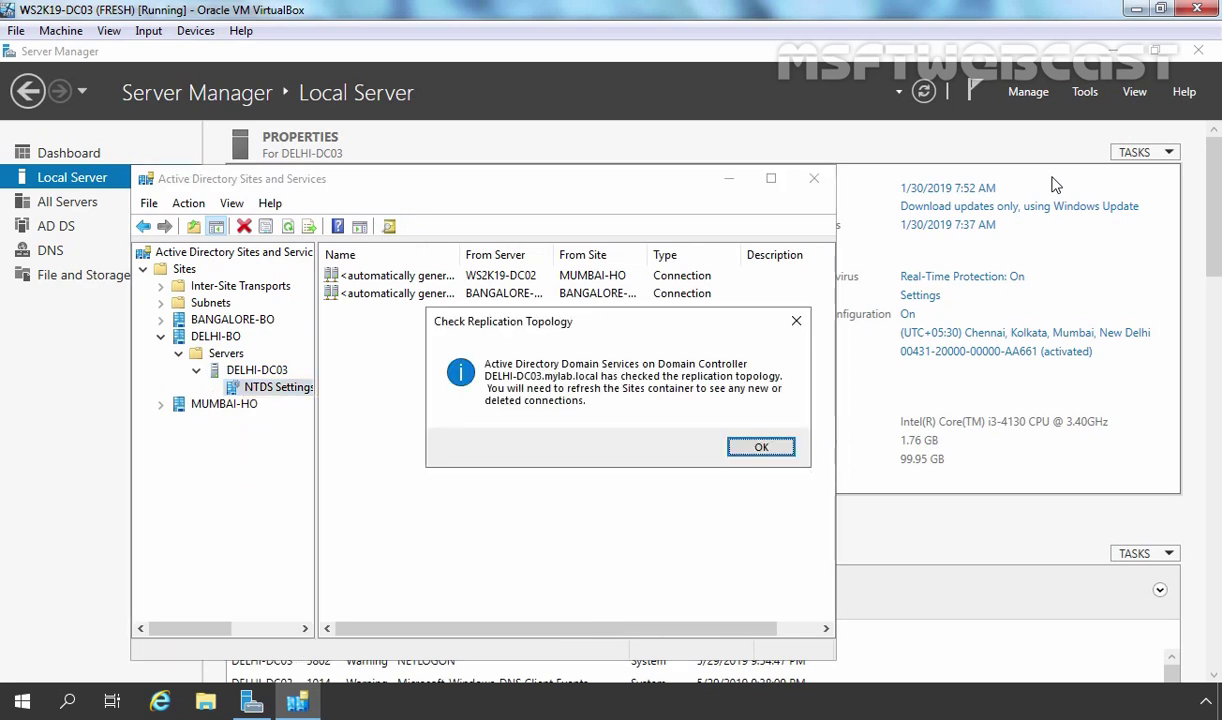
Refresh DELHI-DC03's connections and force replication over the connection from WS2K19-DC02
left_click(775, 447)
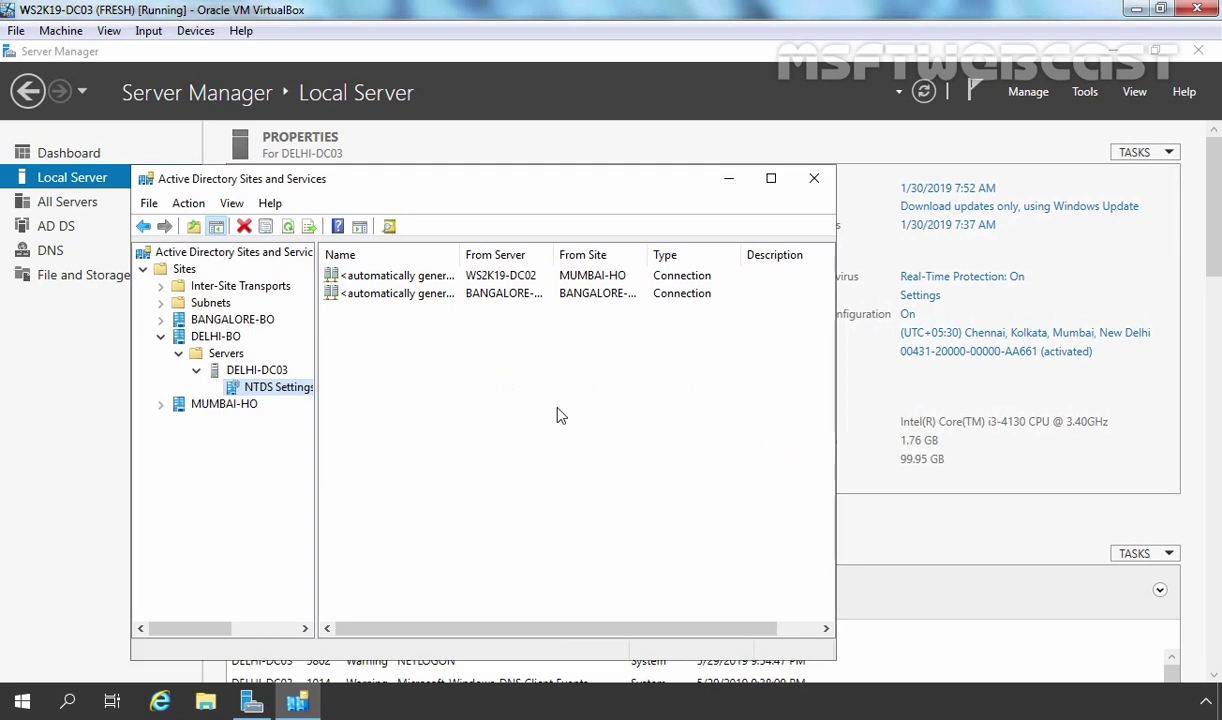
right_click(558, 409)
left_click(607, 515)
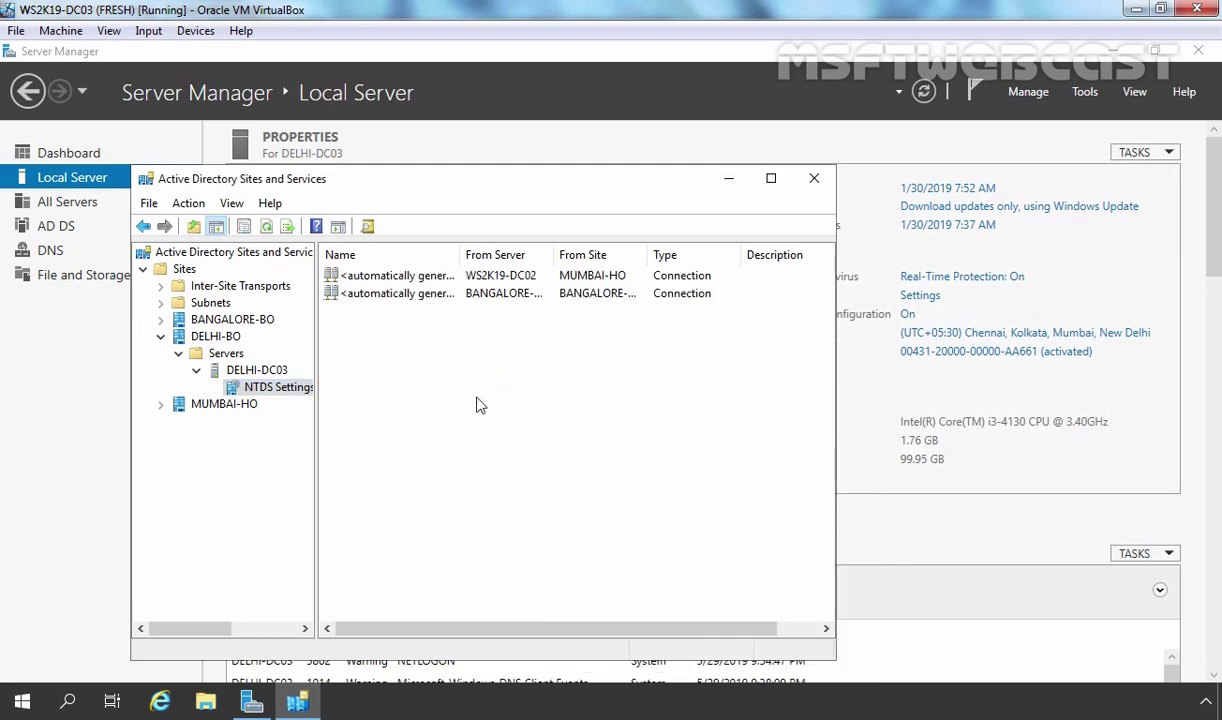
left_click(389, 280)
right_click(389, 280)
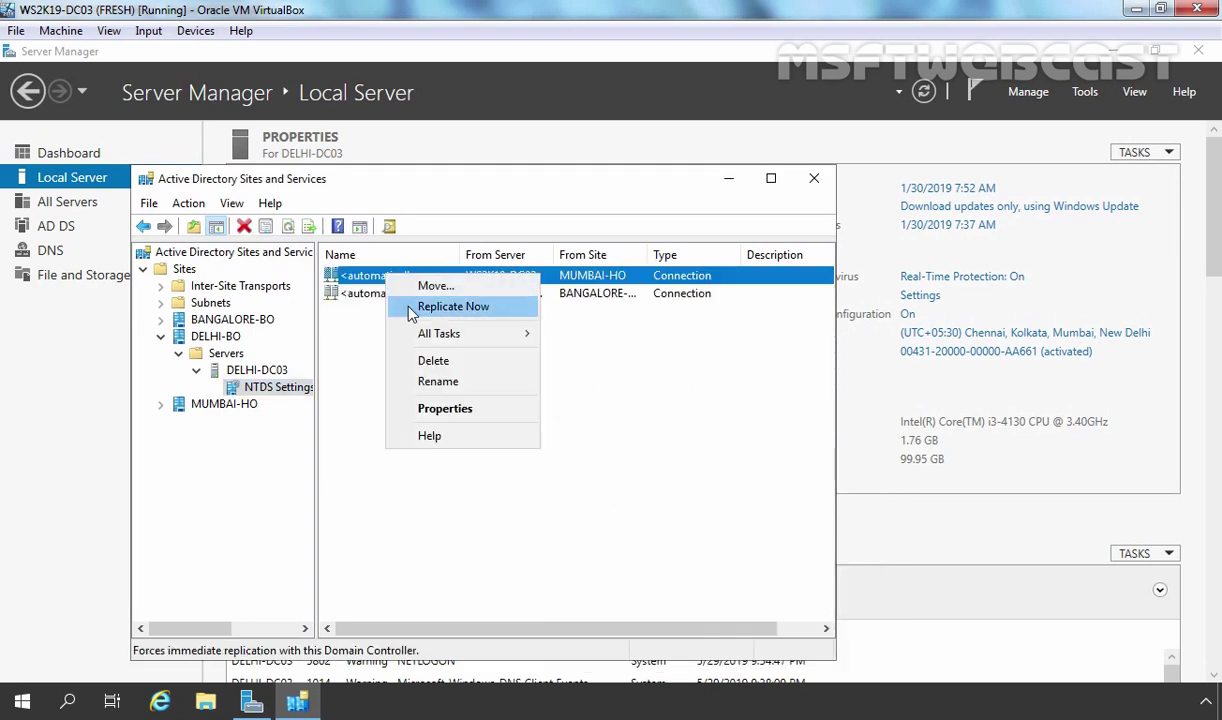
left_click(409, 309)
left_click(768, 453)
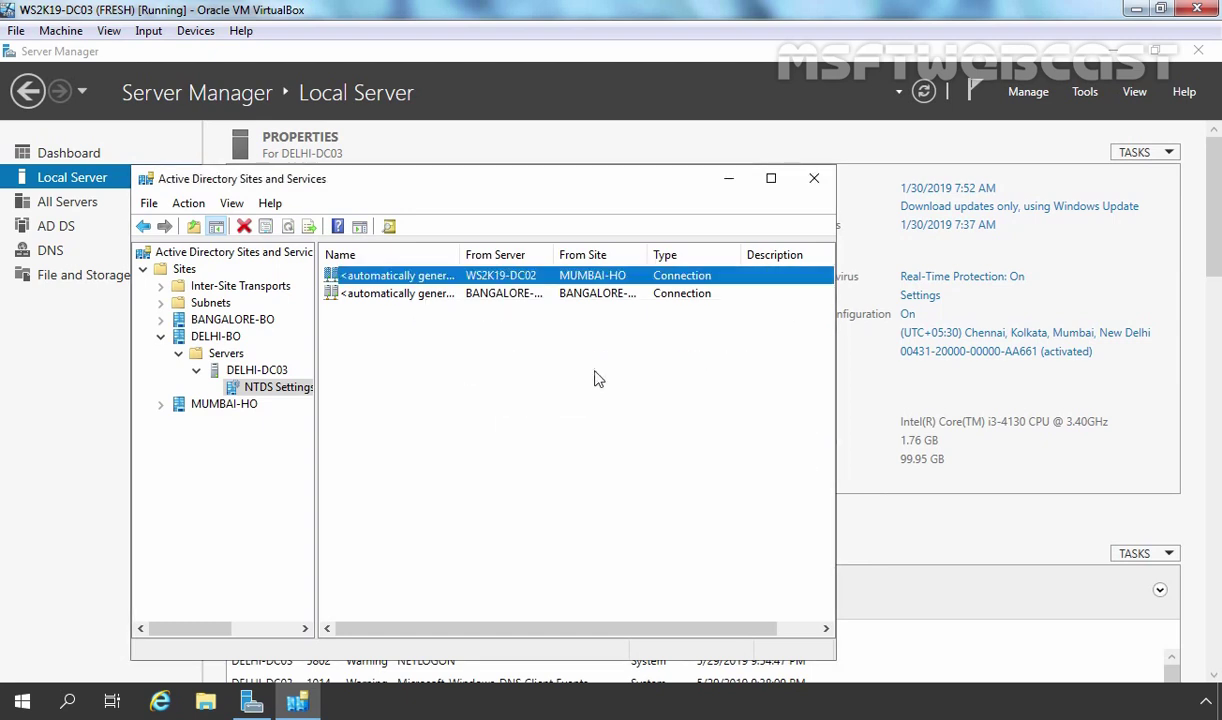
Force replication over the Bangalore server connection and refresh the connection list
left_click(418, 293)
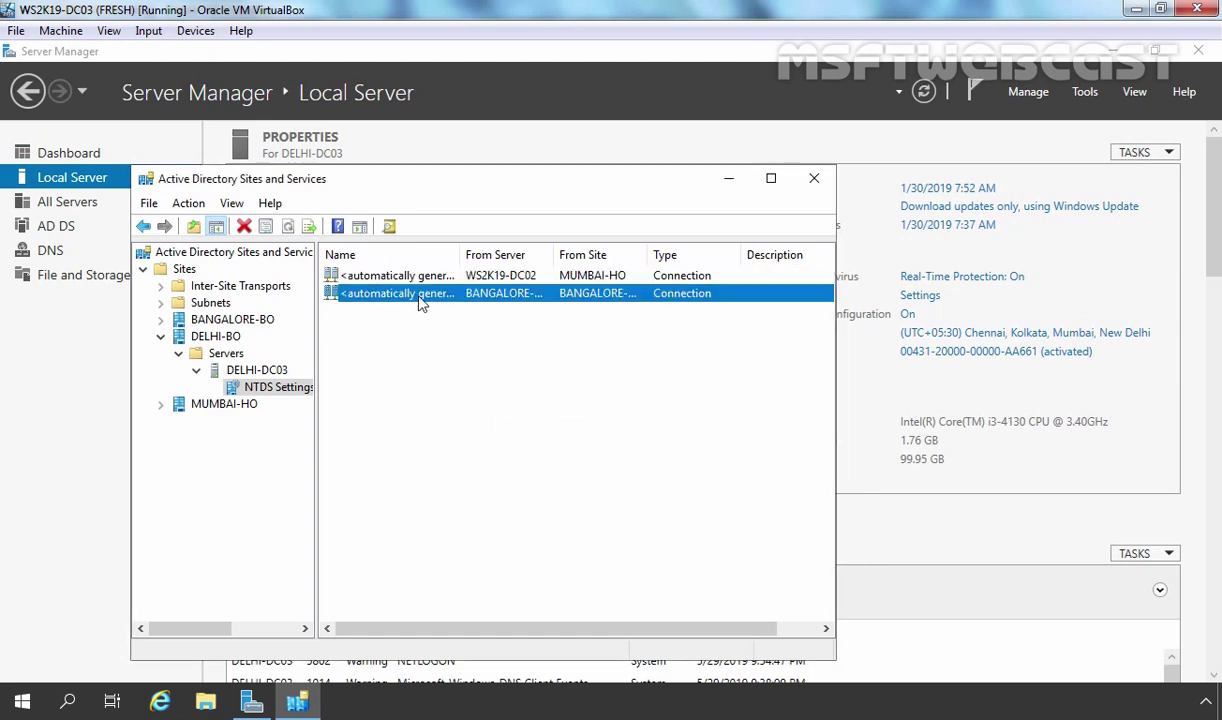
right_click(418, 293)
left_click(447, 332)
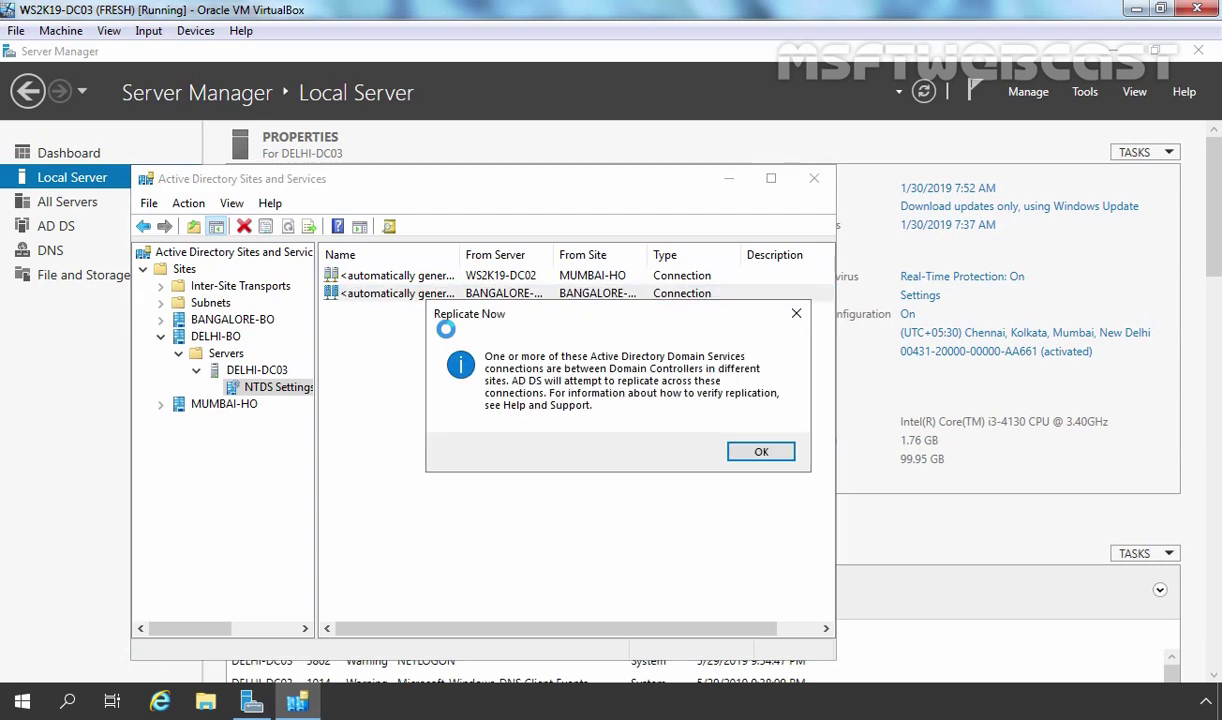
left_click(749, 458)
right_click(412, 371)
left_click(459, 477)
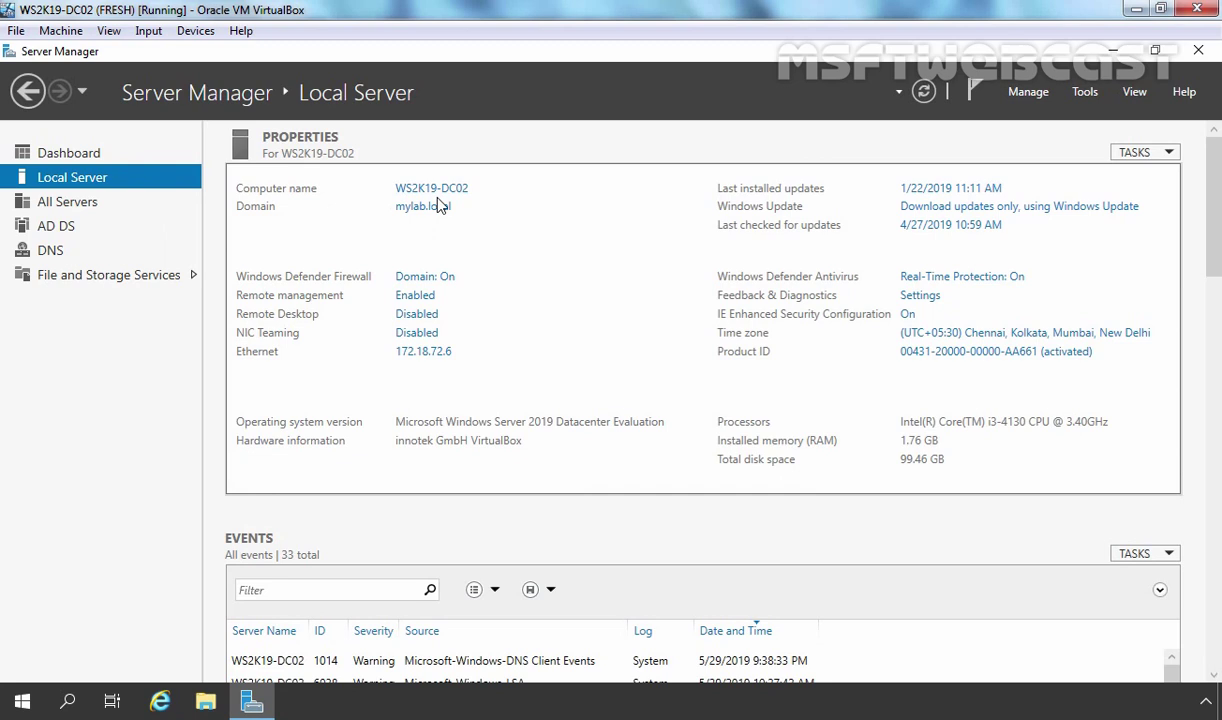
Open Active Directory Sites and Services on WS2K19-DC02 and expand MUMBAI-HO > Servers > WS2K19-DC02 > NTDS Settings
left_click(1085, 92)
left_click(923, 172)
double_click(186, 270)
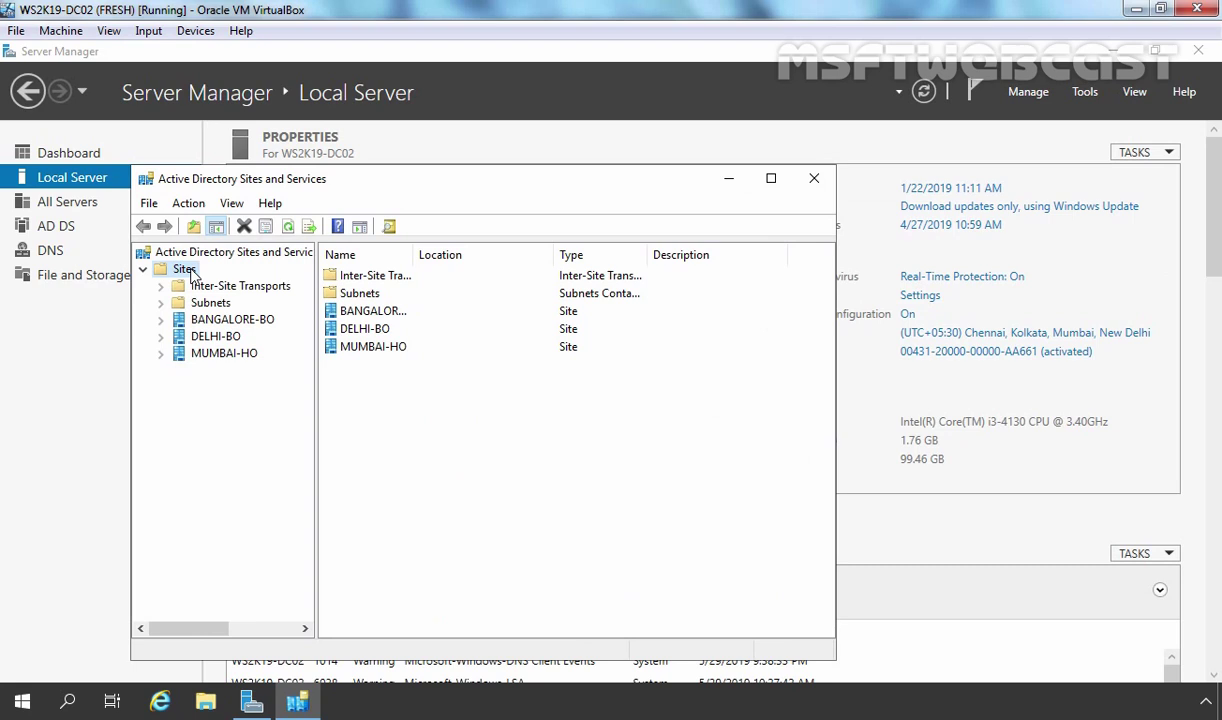
left_click(220, 337)
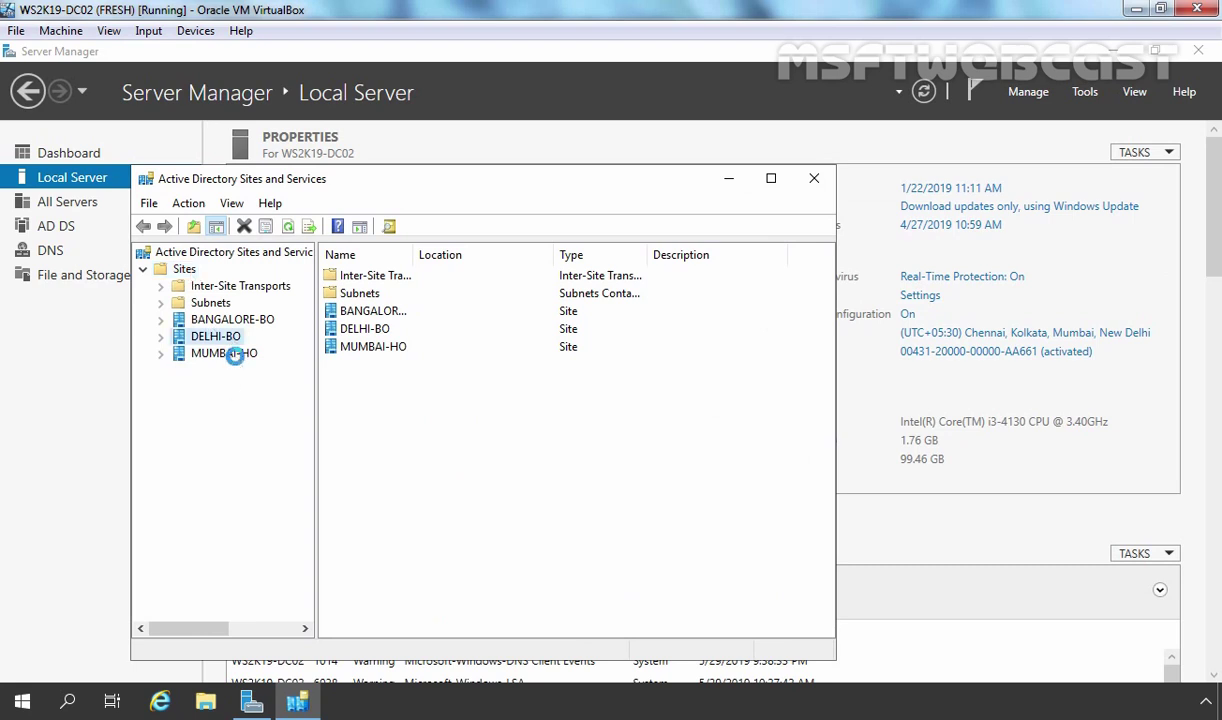
left_click(233, 354)
left_click(160, 354)
left_click(179, 371)
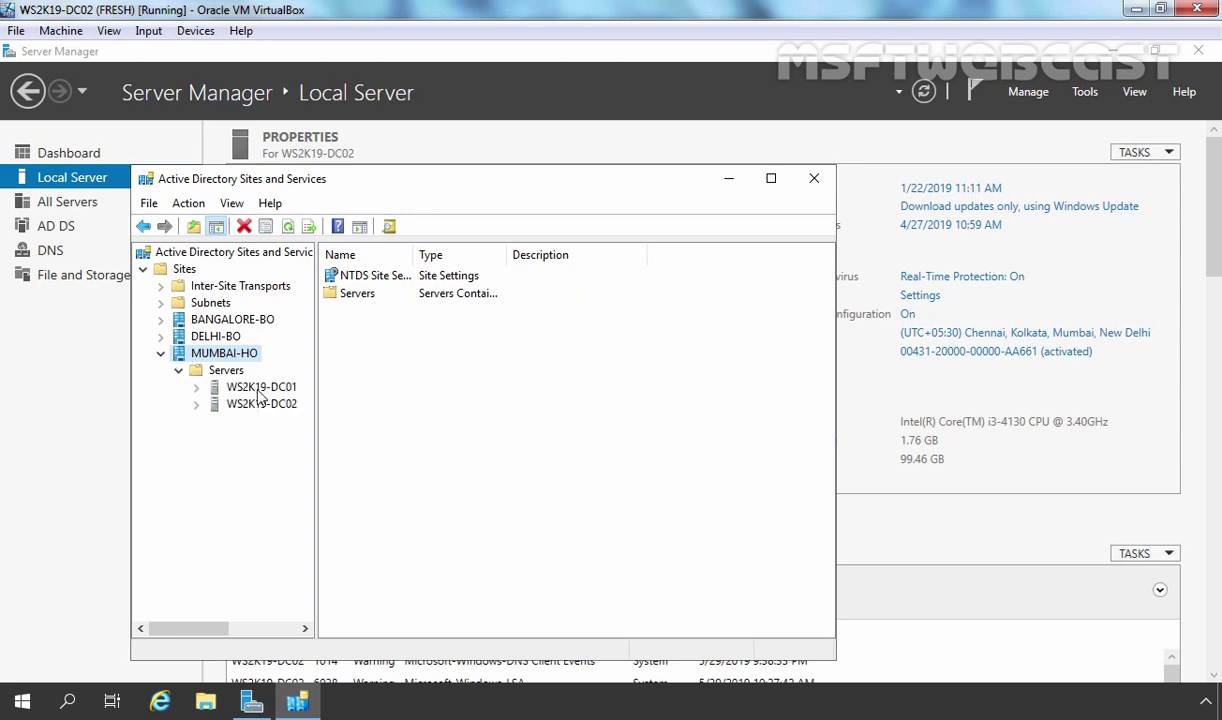
left_click(262, 404)
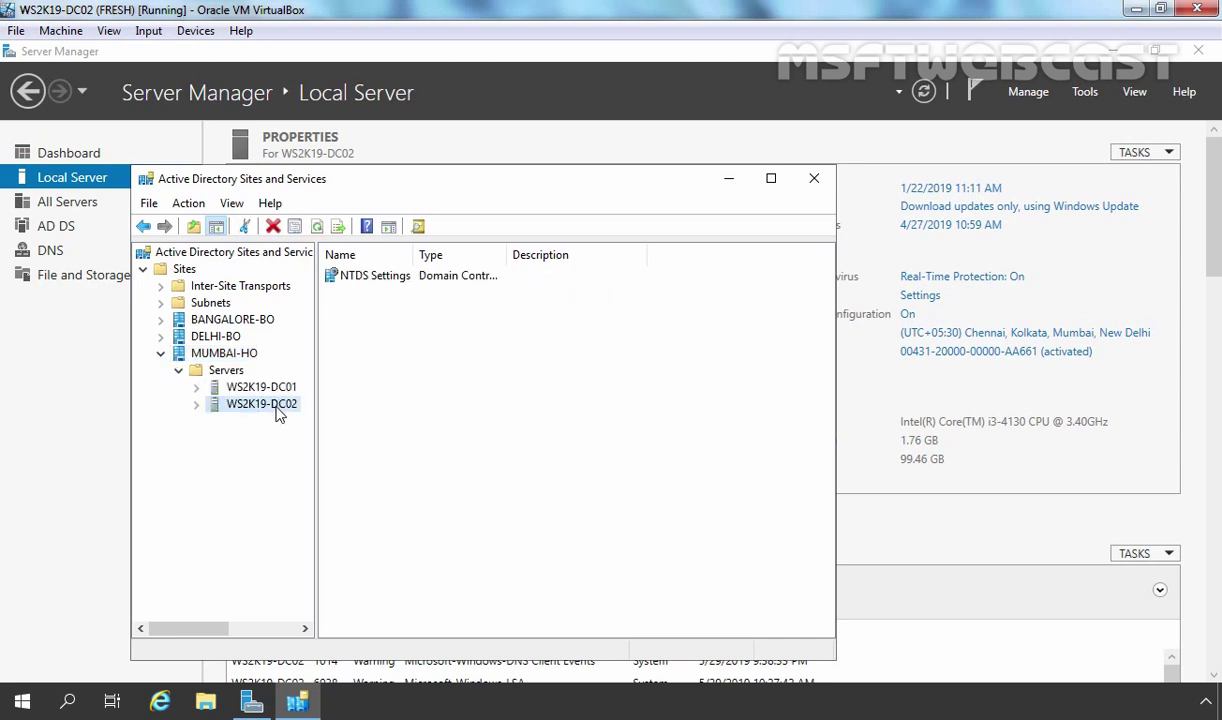
left_click(197, 404)
left_click(256, 421)
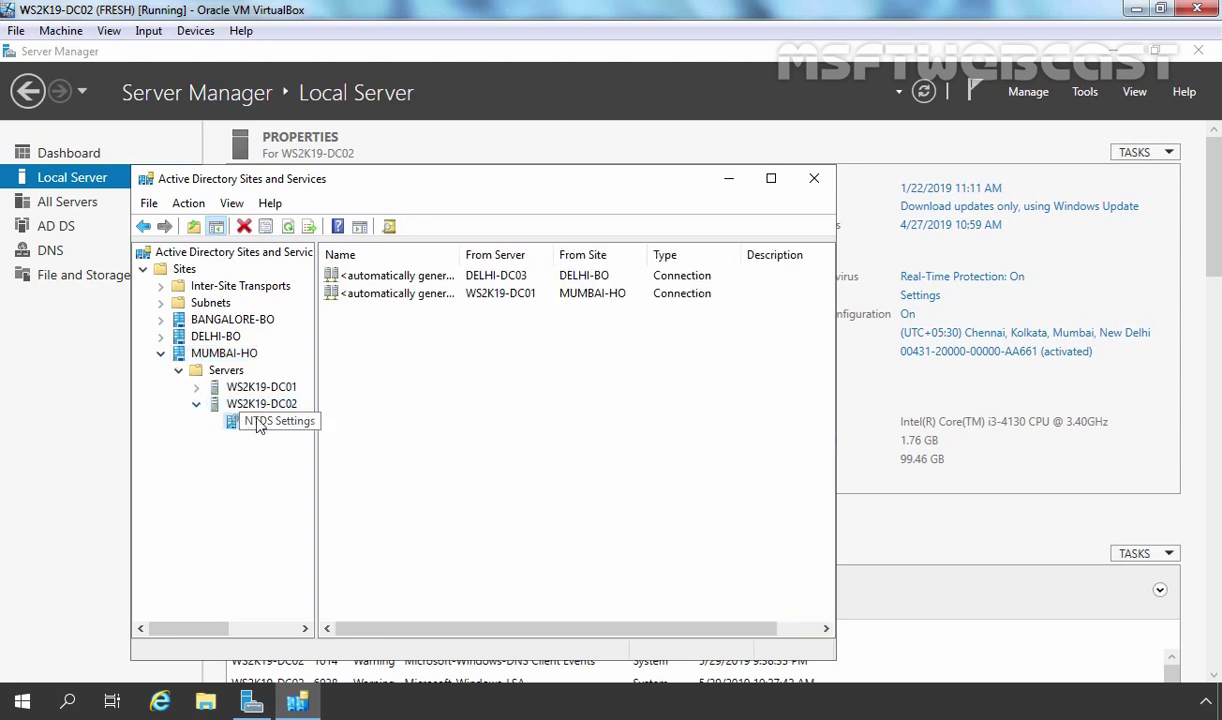
Check the replication topology for WS2K19-DC02 and refresh its connection list
right_click(258, 422)
mouse_move(402, 505)
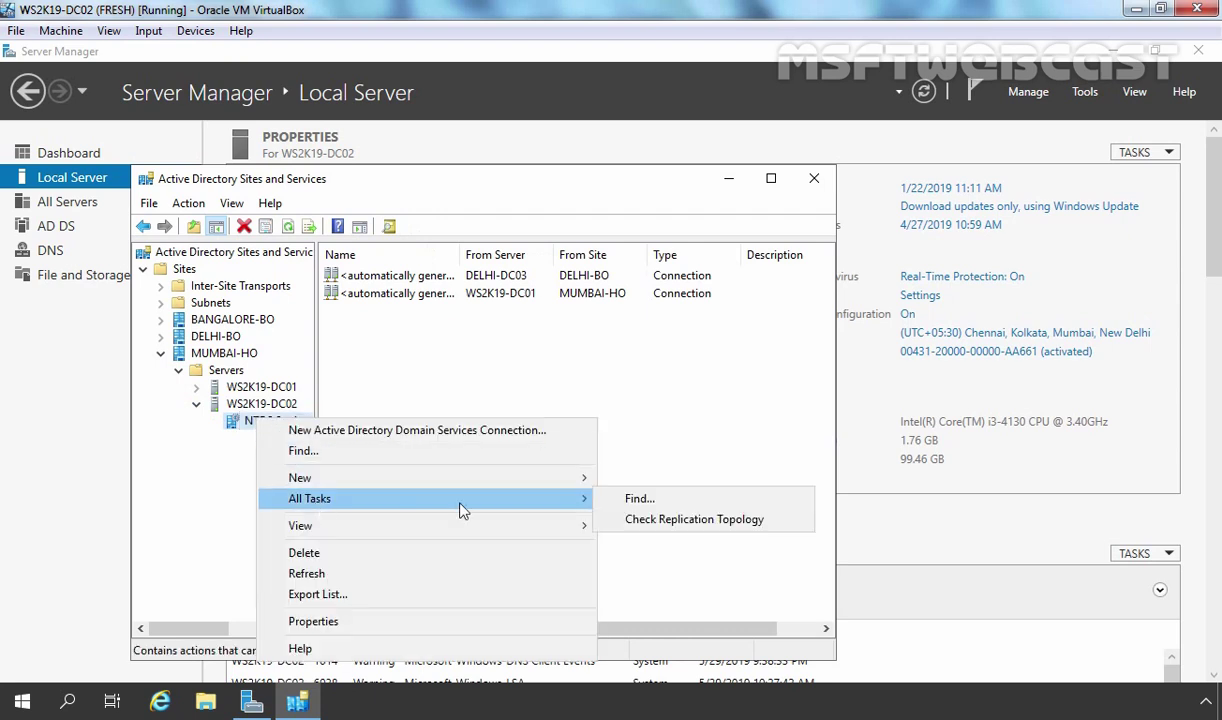
left_click(640, 521)
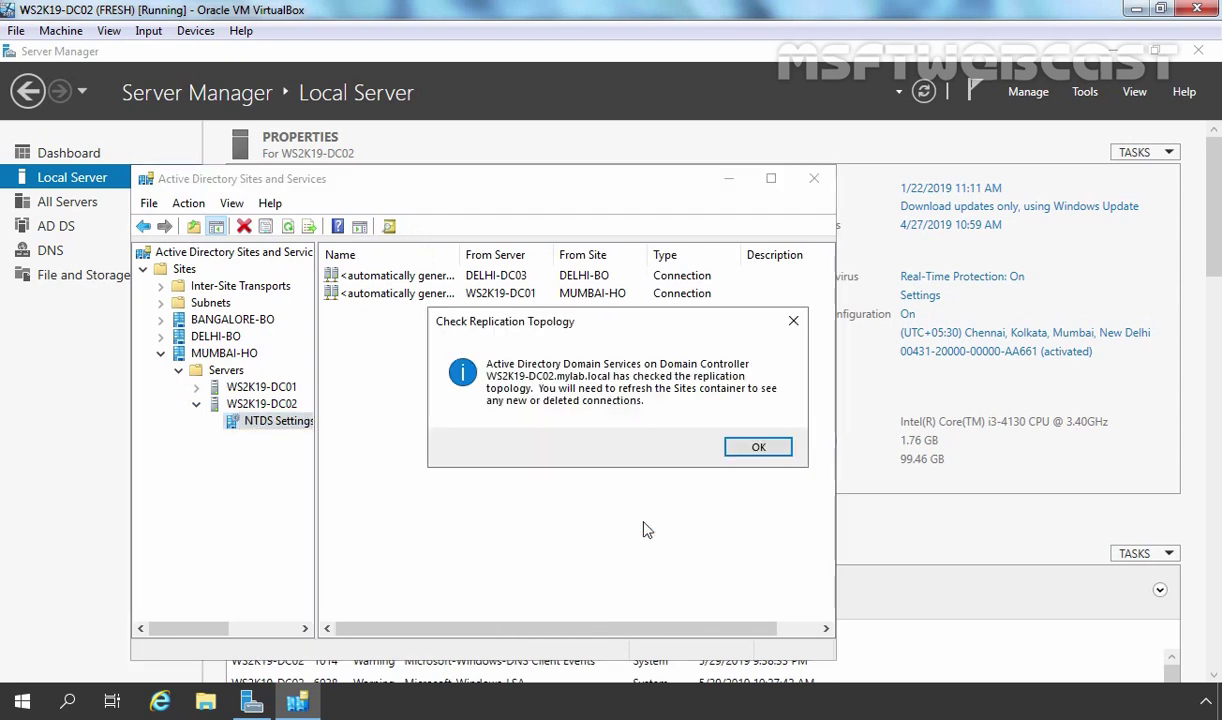
left_click(752, 446)
right_click(469, 358)
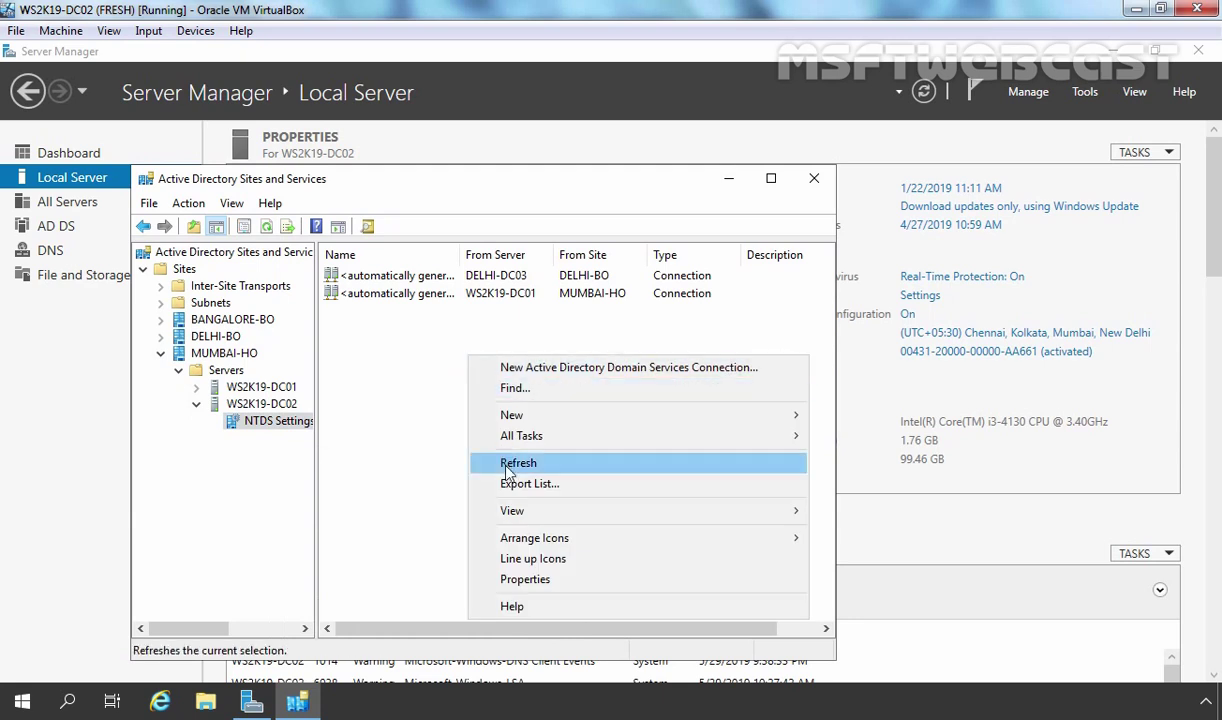
left_click(518, 463)
Force replication into WS2K19-DC02 over the connection from DELHI-DC03
left_click(390, 277)
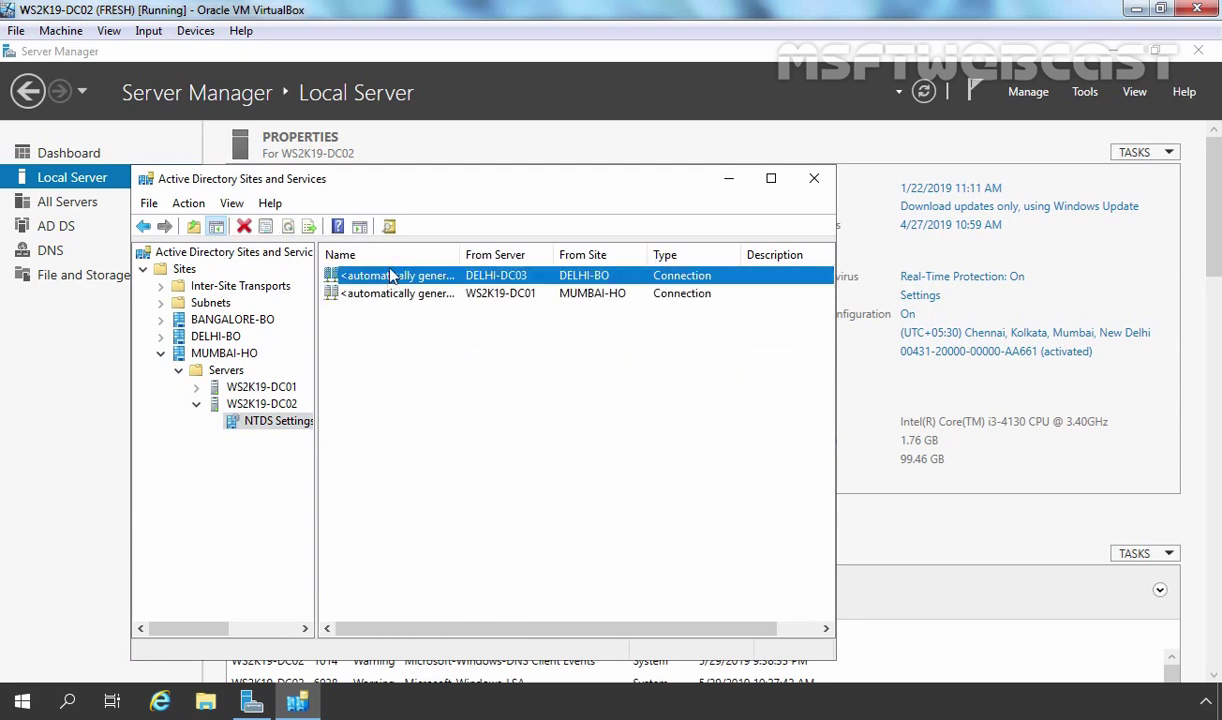
right_click(380, 274)
left_click(420, 302)
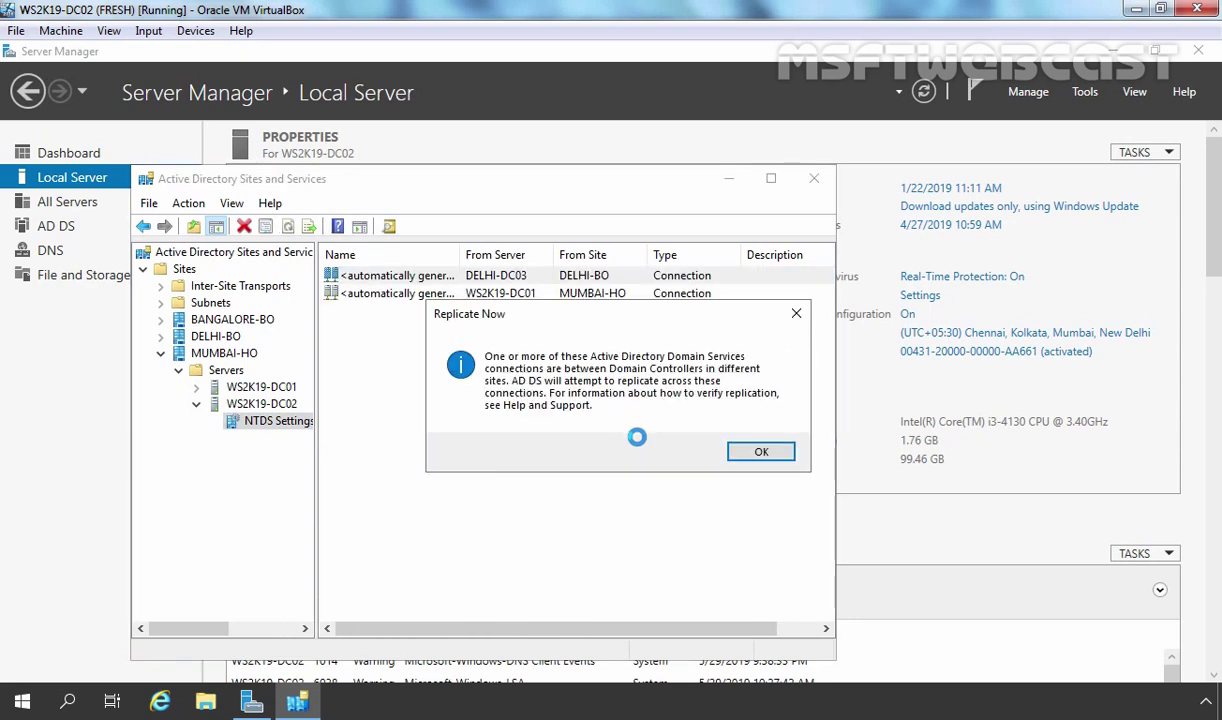
left_click(752, 446)
Force replication over the connection from WS2K19-DC01 and refresh the connection list
left_click(390, 294)
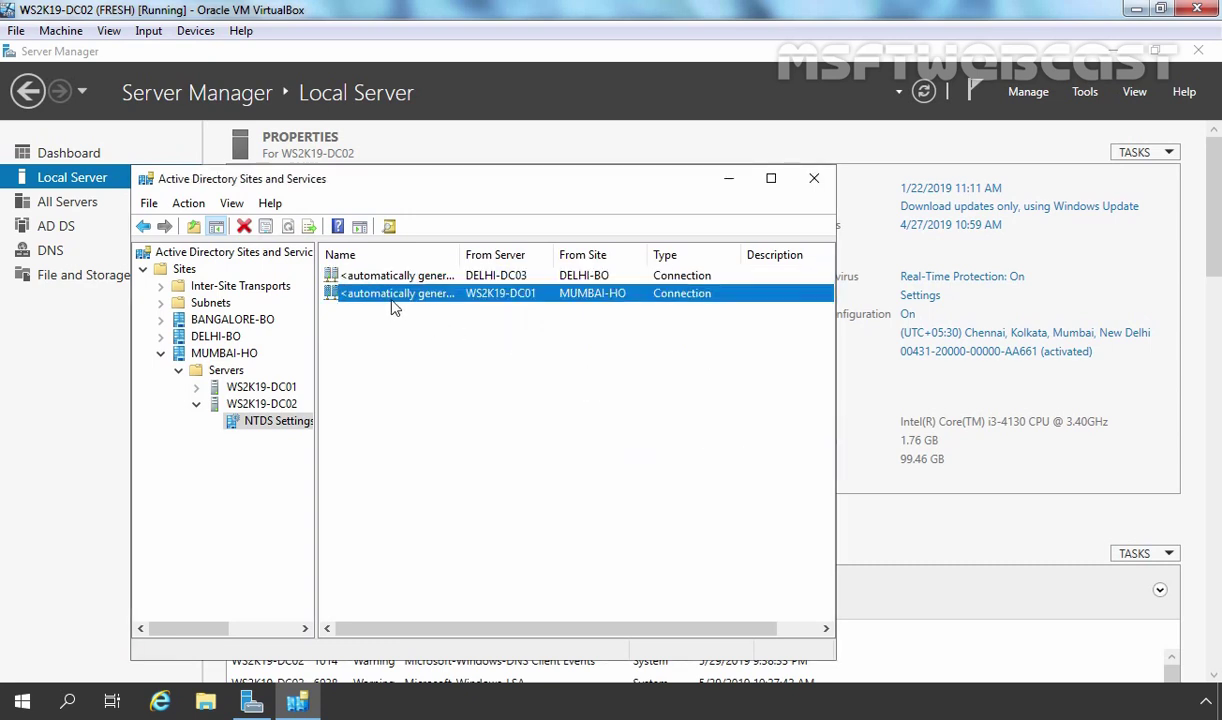
right_click(391, 298)
left_click(438, 334)
left_click(731, 441)
right_click(503, 390)
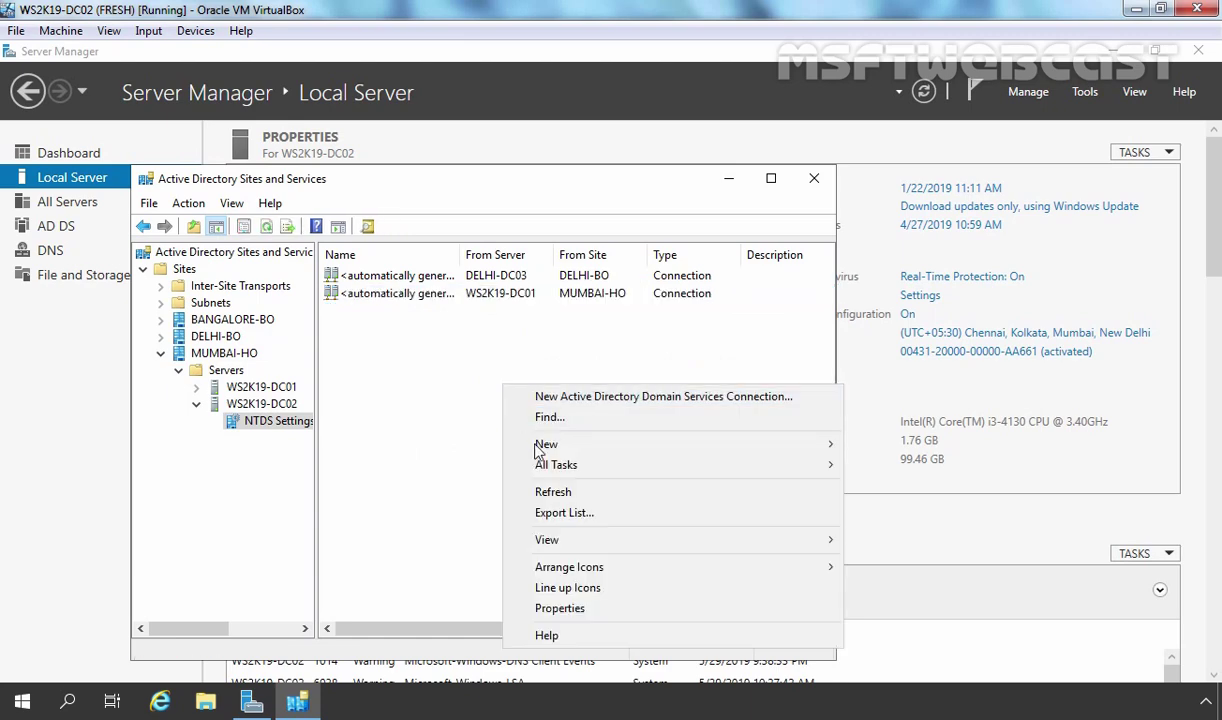
left_click(548, 491)
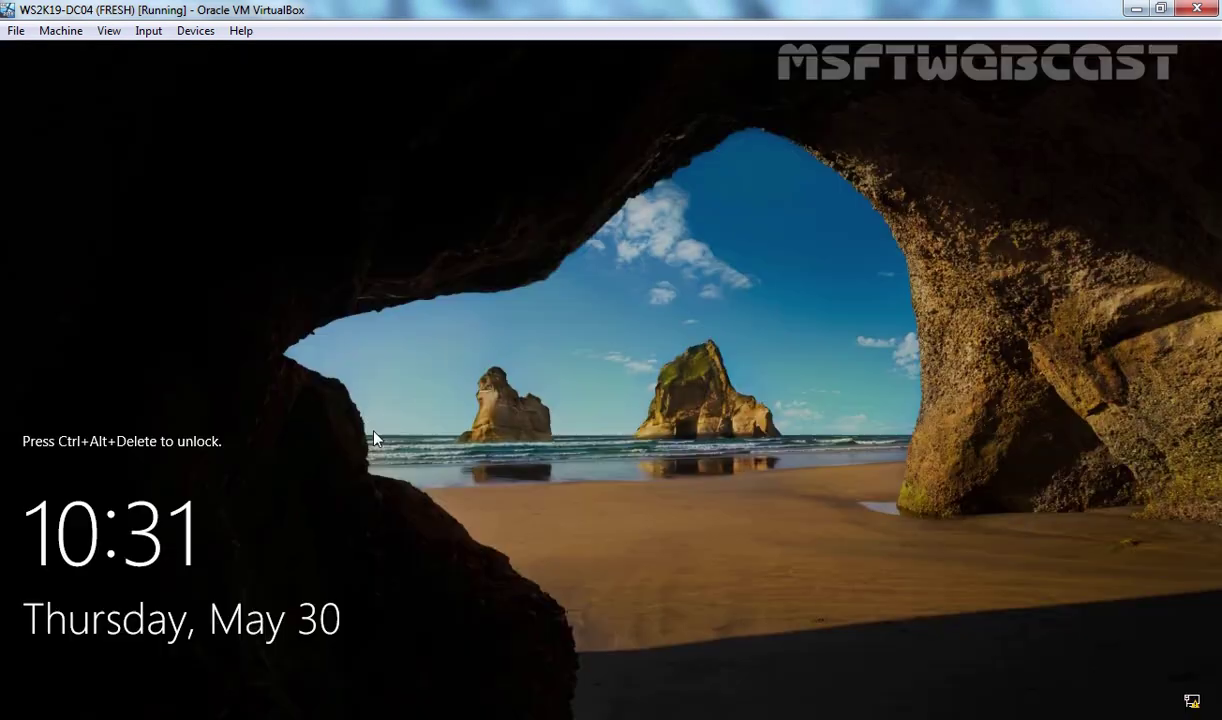
Sign in to BANGALORE-DC04 with the administrator password and launch Active Directory Sites and Services
key("ctrl+alt+Delete")
type("•••••••••")
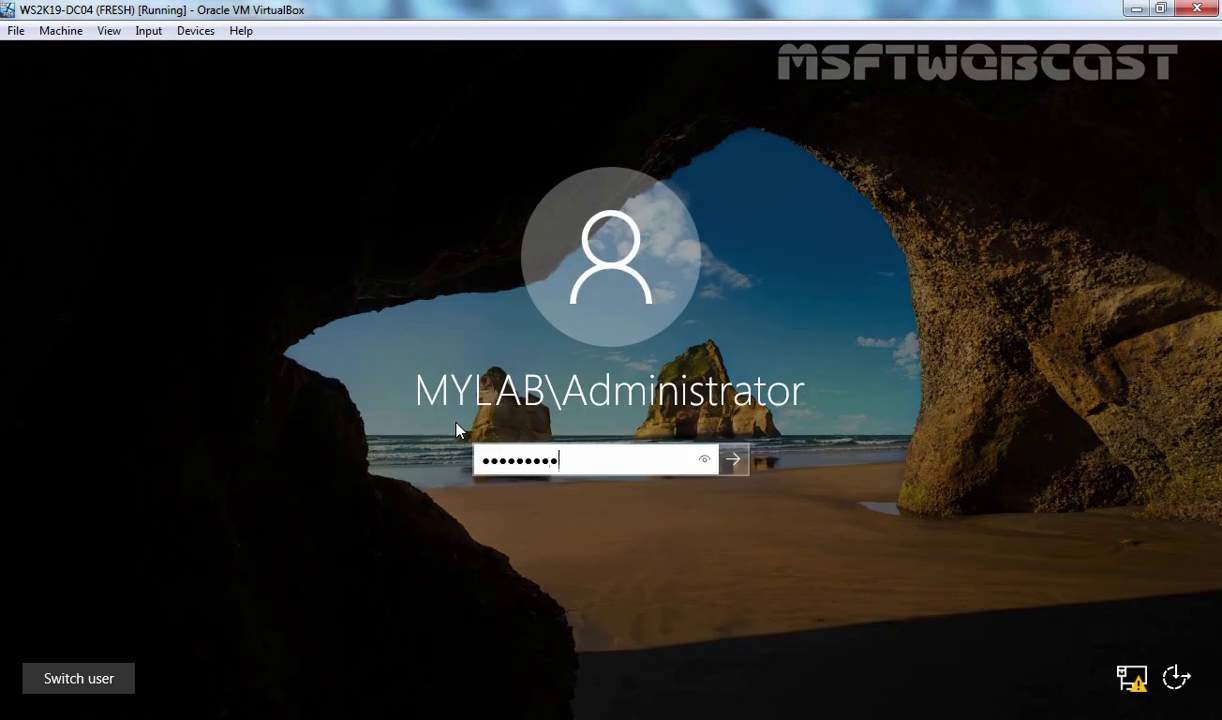
key("Return")
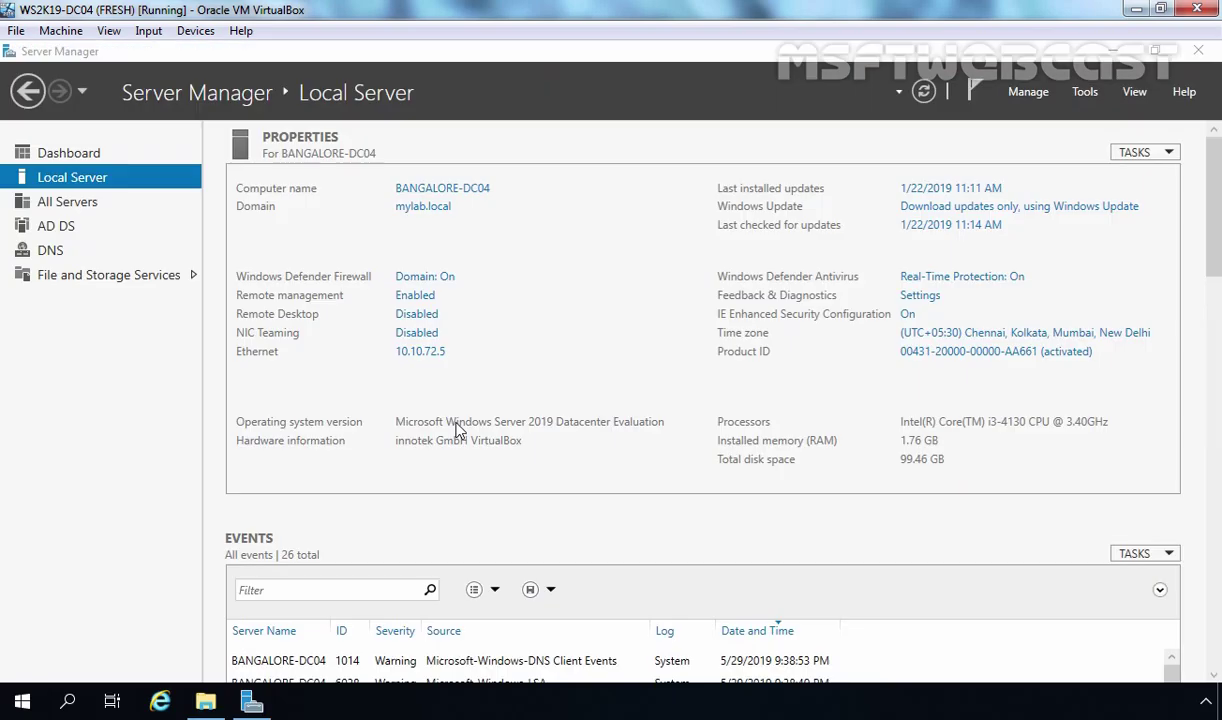
left_click(1085, 91)
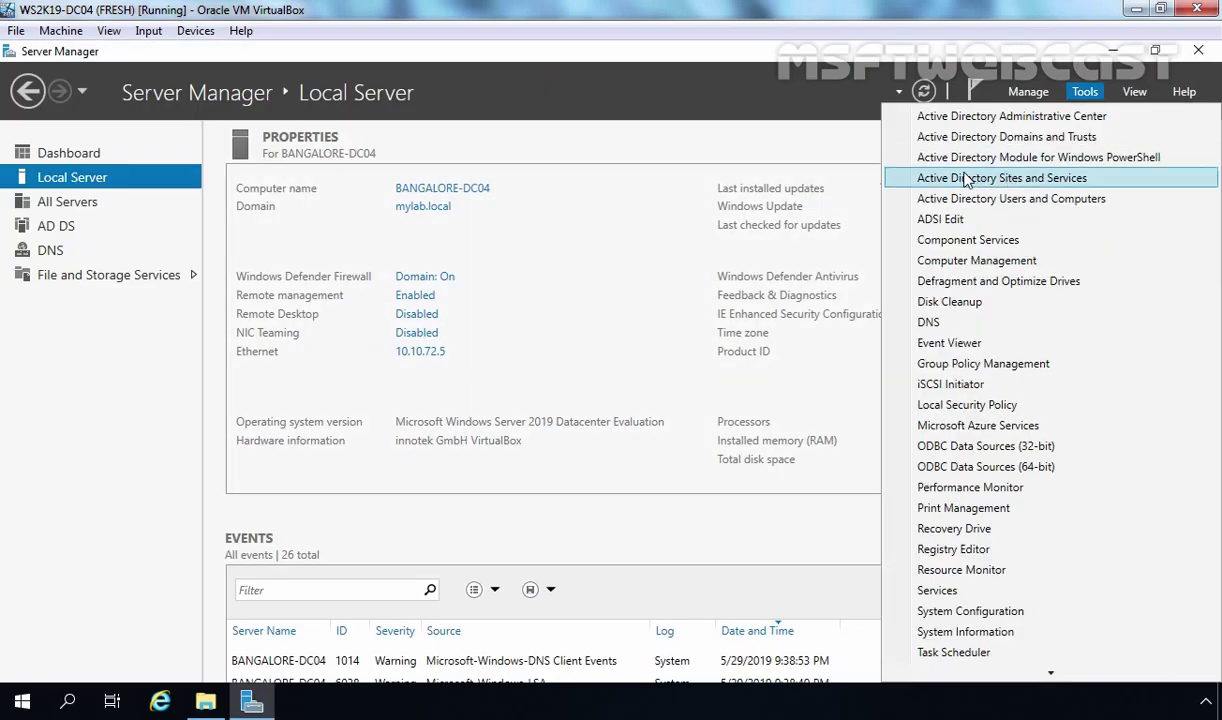
left_click(922, 175)
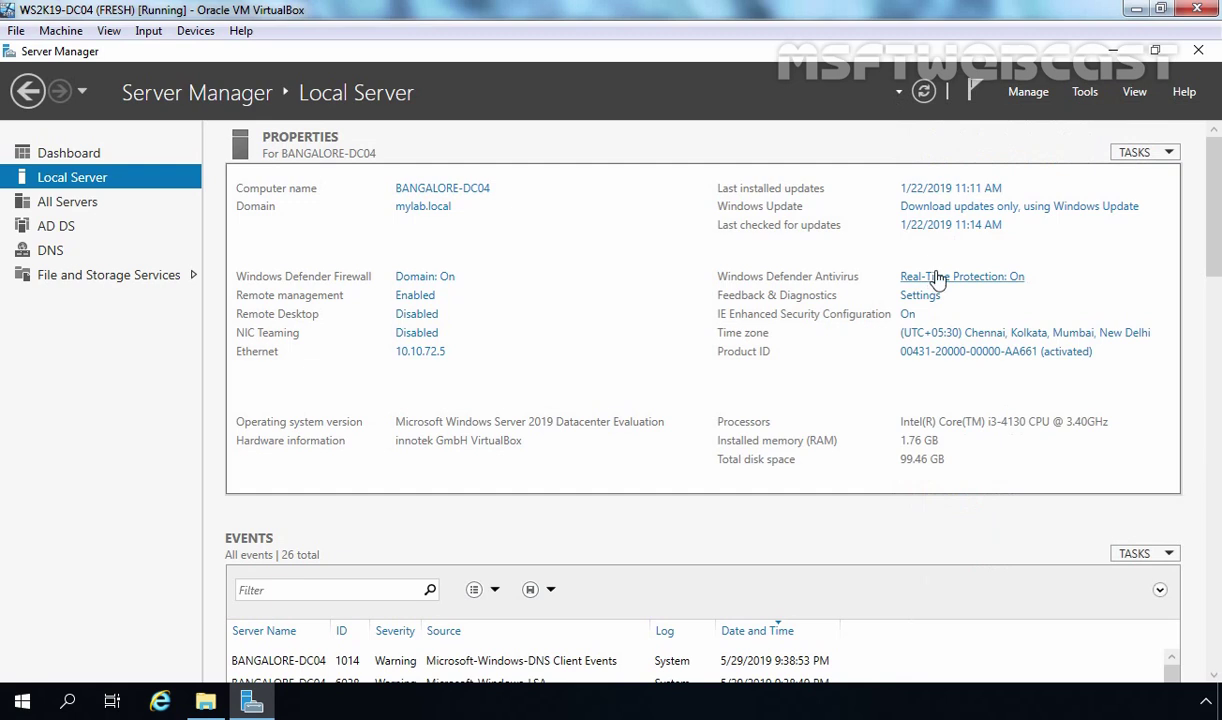
Expand Sites > BANGALORE-BO > Servers > BANGALORE-DC04 to show its NTDS Settings
left_click(188, 272)
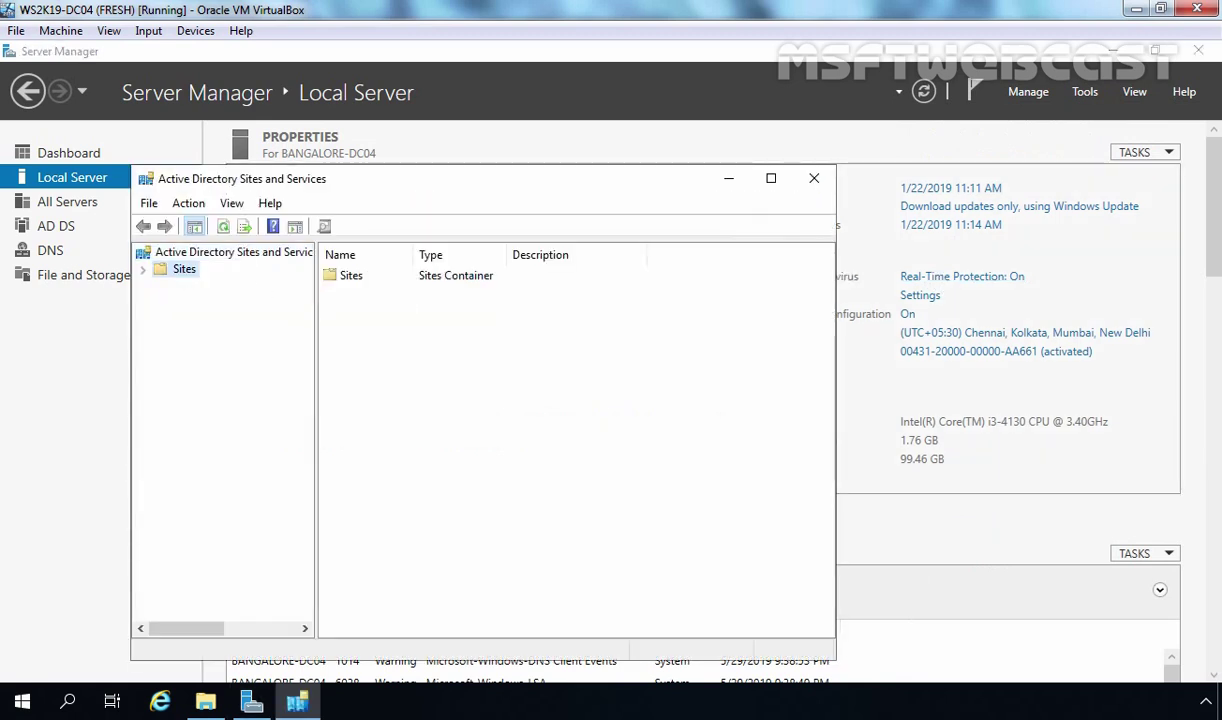
left_click(146, 272)
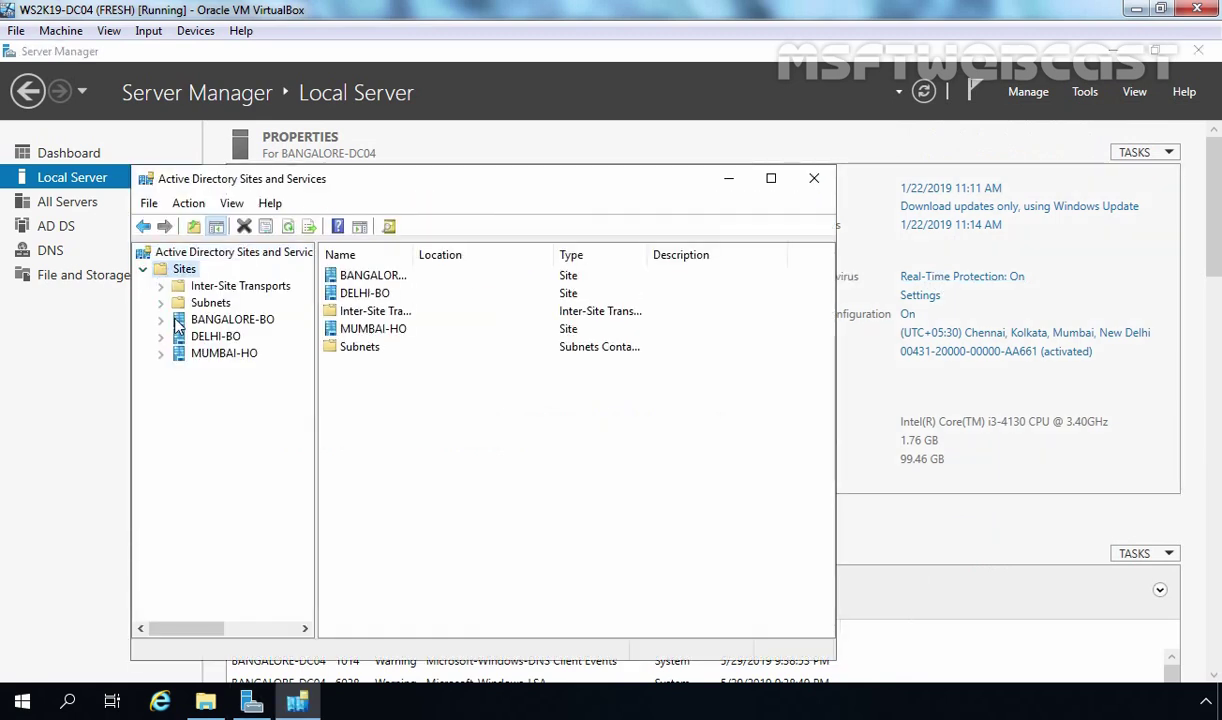
left_click(205, 318)
left_click(161, 320)
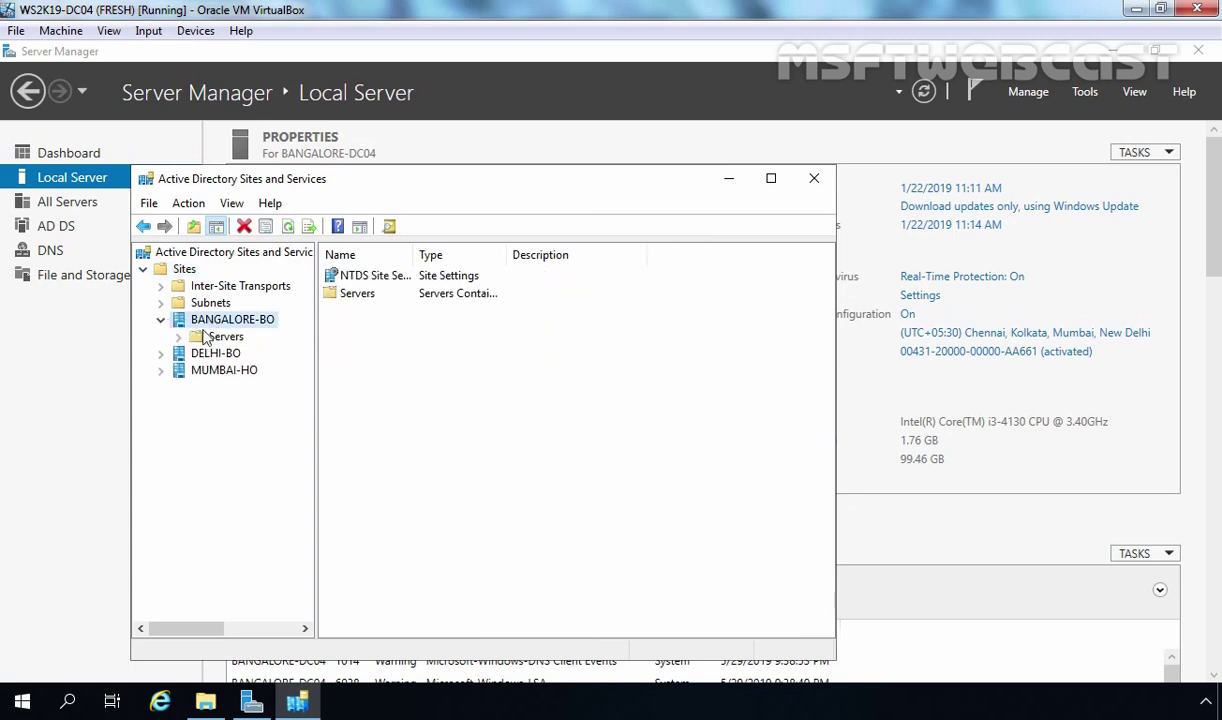
left_click(205, 337)
left_click(179, 338)
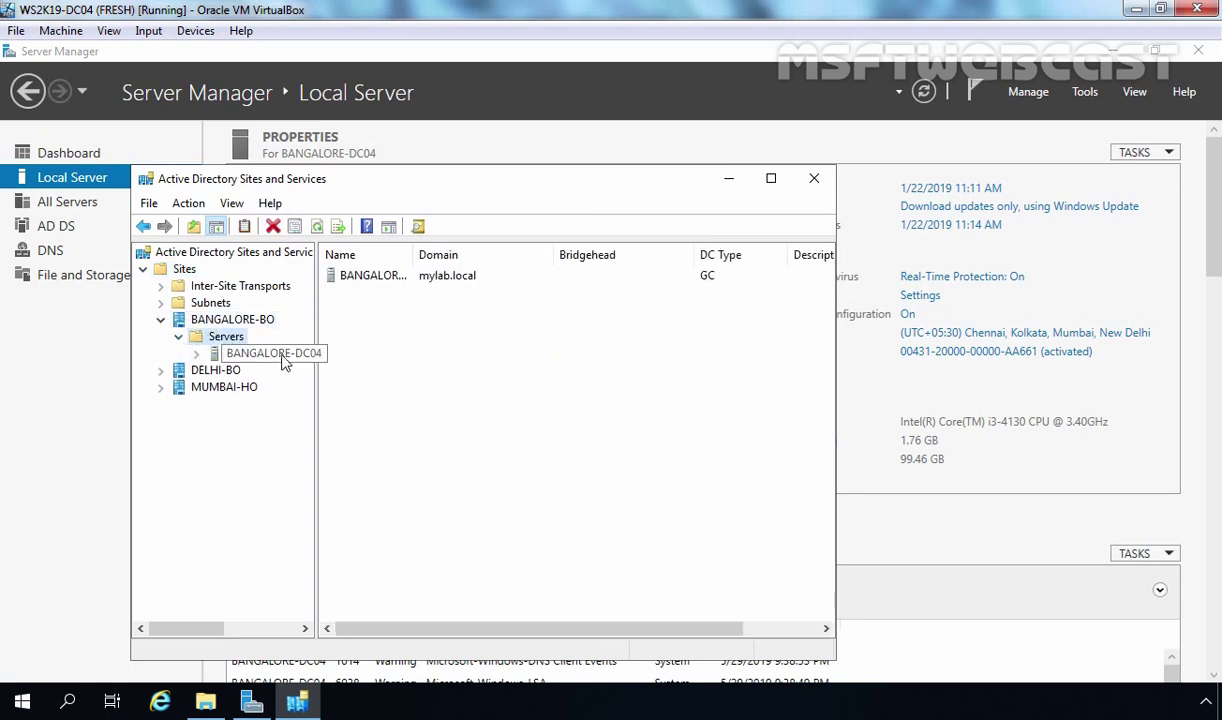
left_click(268, 353)
left_click(197, 354)
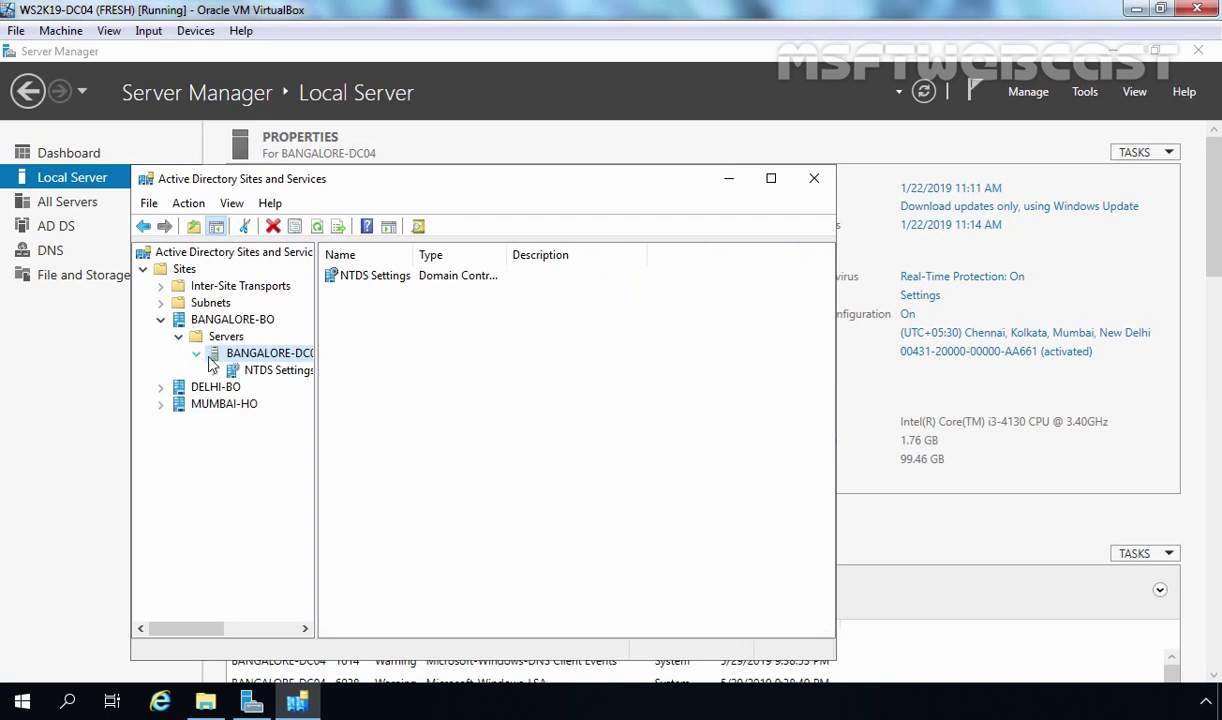
left_click(276, 372)
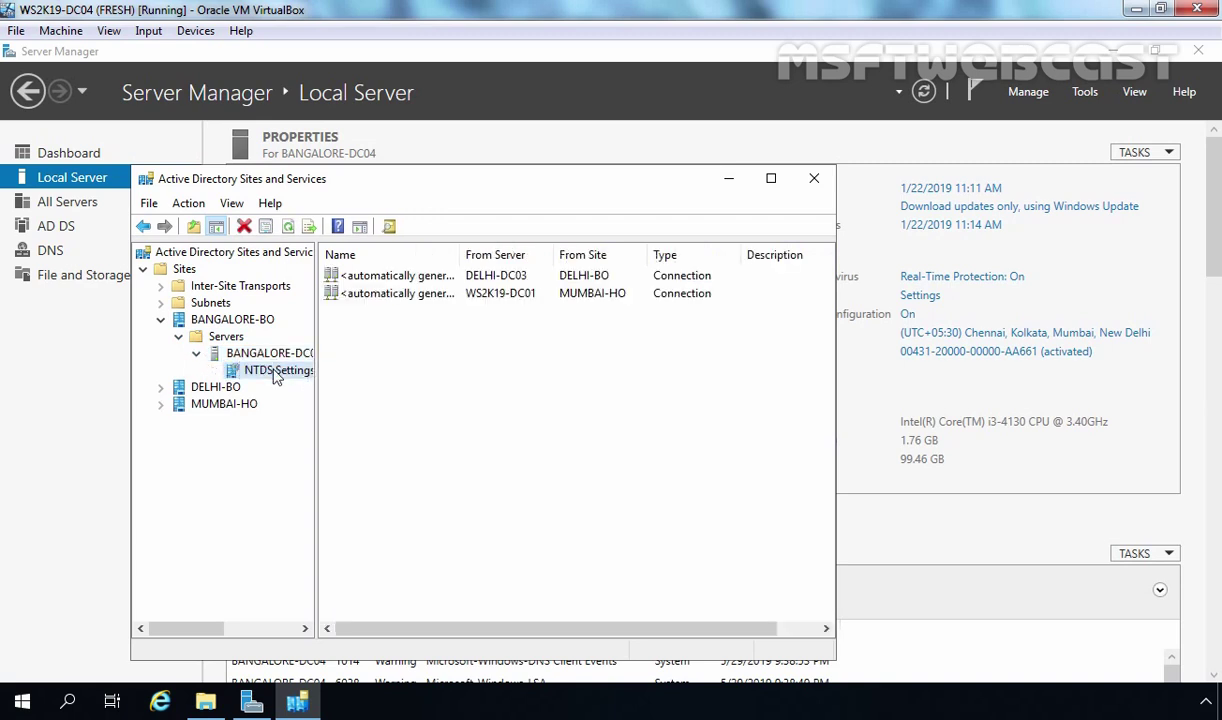
Run Check Replication Topology on BANGALORE-DC04's NTDS Settings
right_click(274, 370)
mouse_move(345, 452)
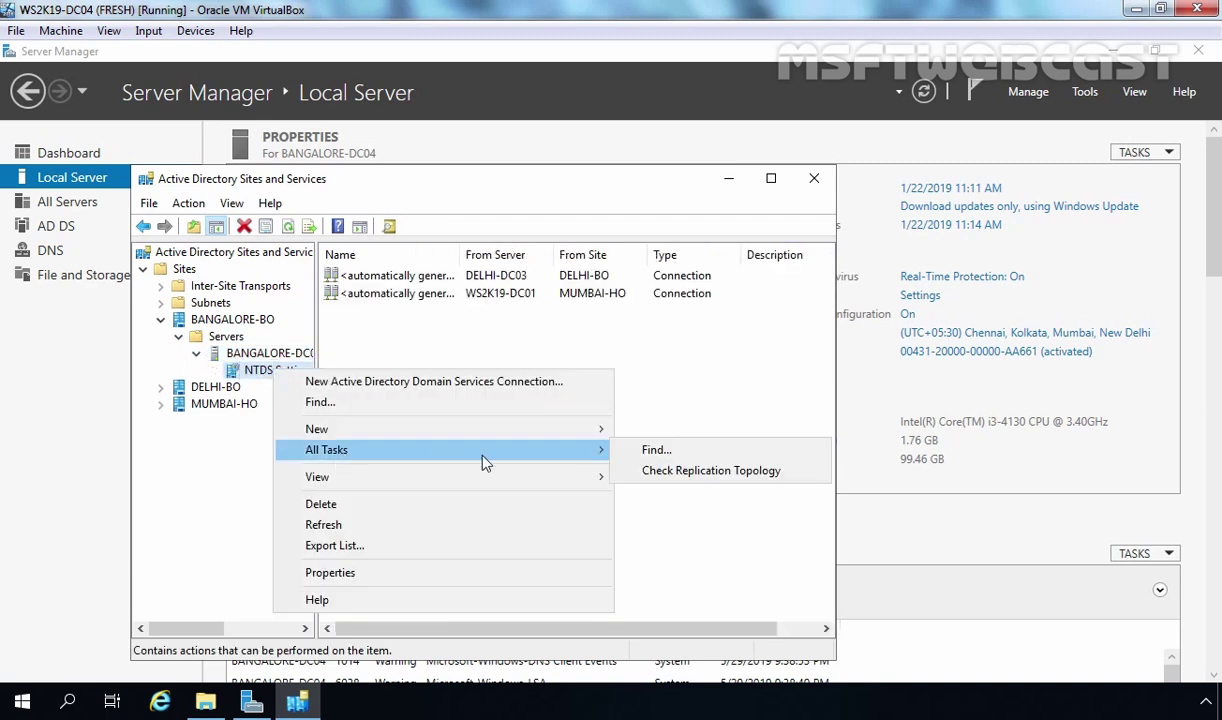
left_click(660, 470)
left_click(758, 446)
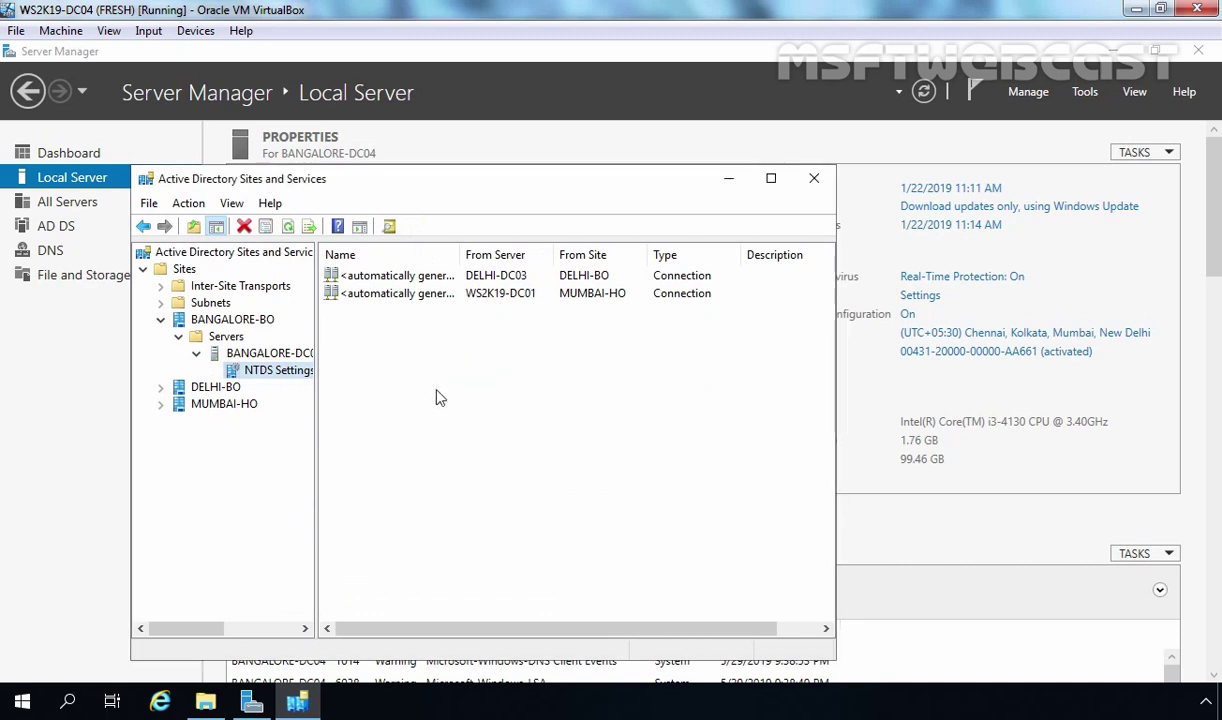
Refresh BANGALORE-DC04's connection list and run Check Replication Topology again
right_click(404, 366)
left_click(448, 468)
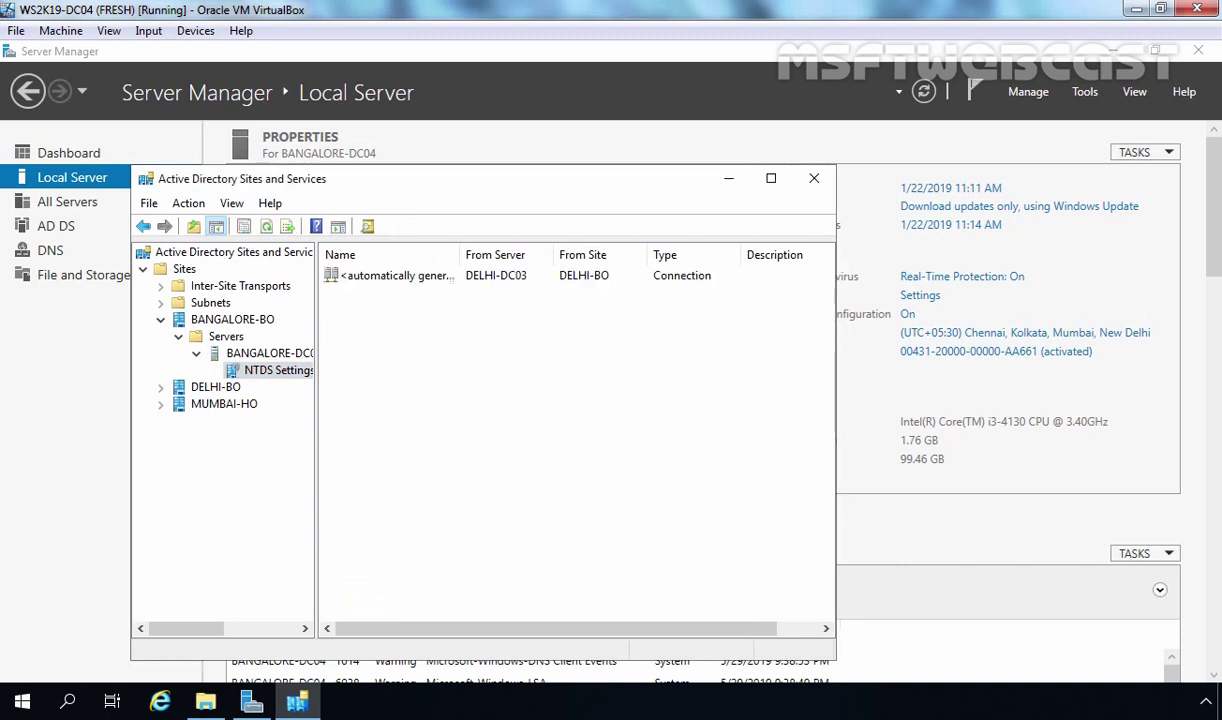
right_click(290, 371)
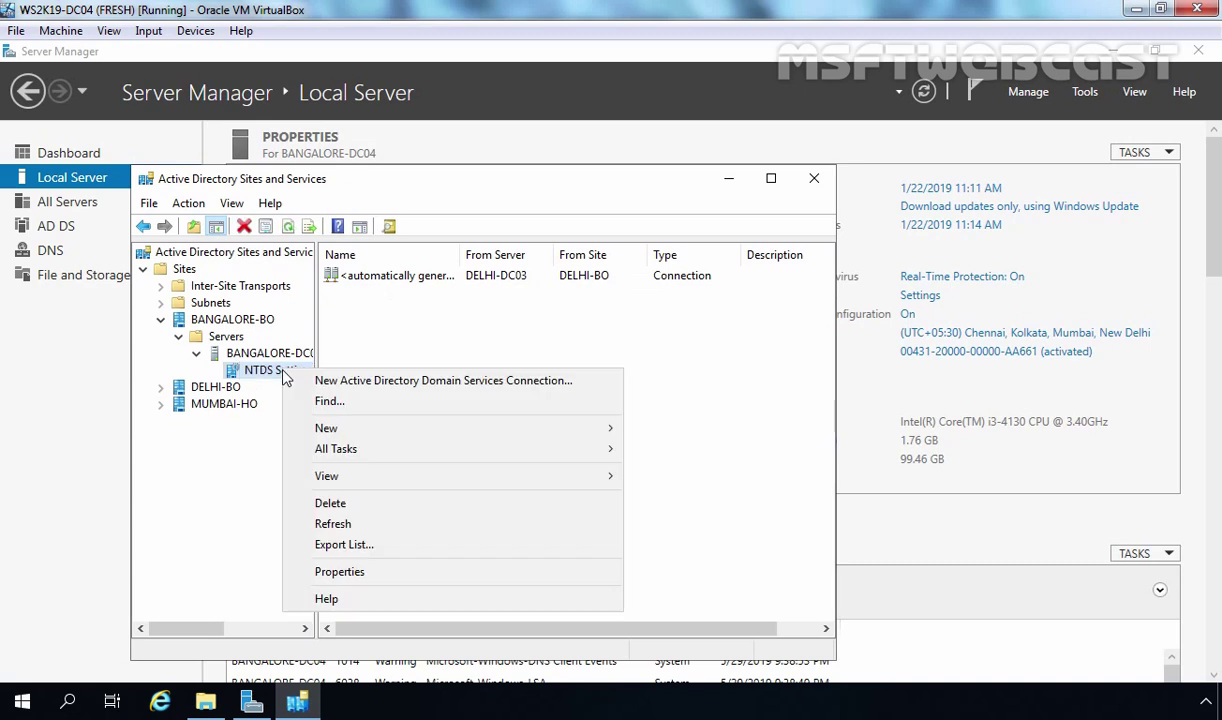
mouse_move(596, 454)
left_click(720, 469)
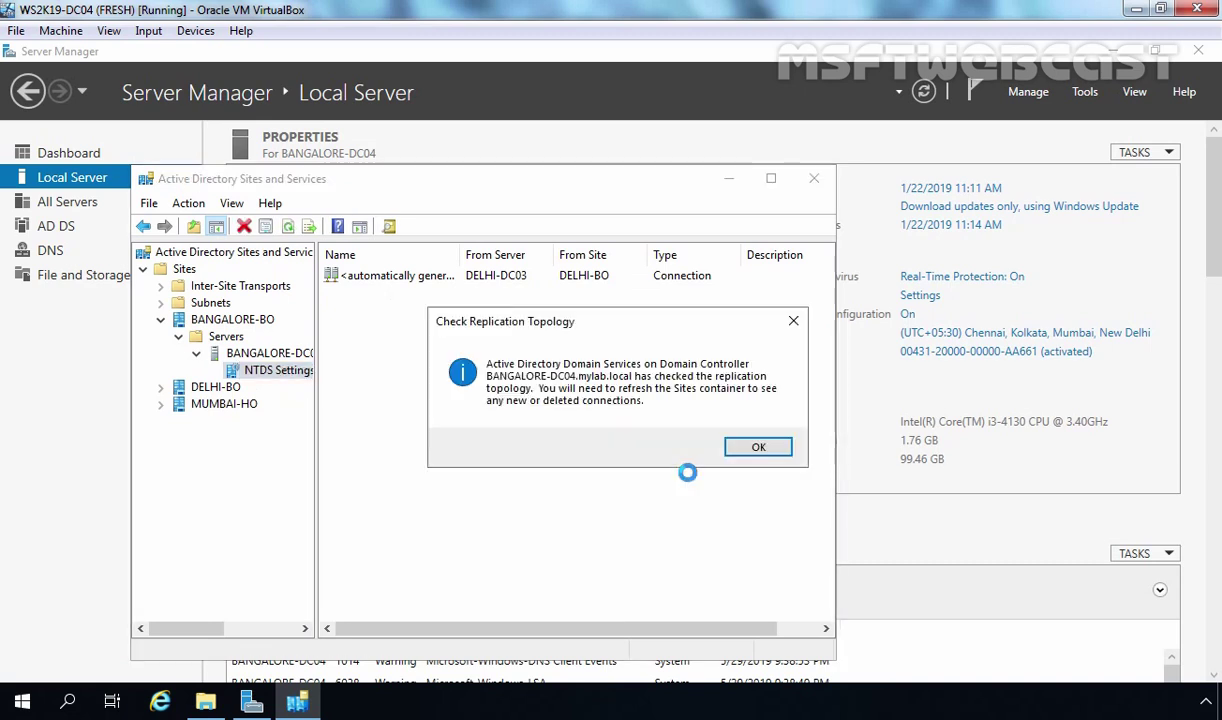
left_click(758, 446)
Refresh the list and force replication twice over the single connection from DELHI-DC03
right_click(406, 312)
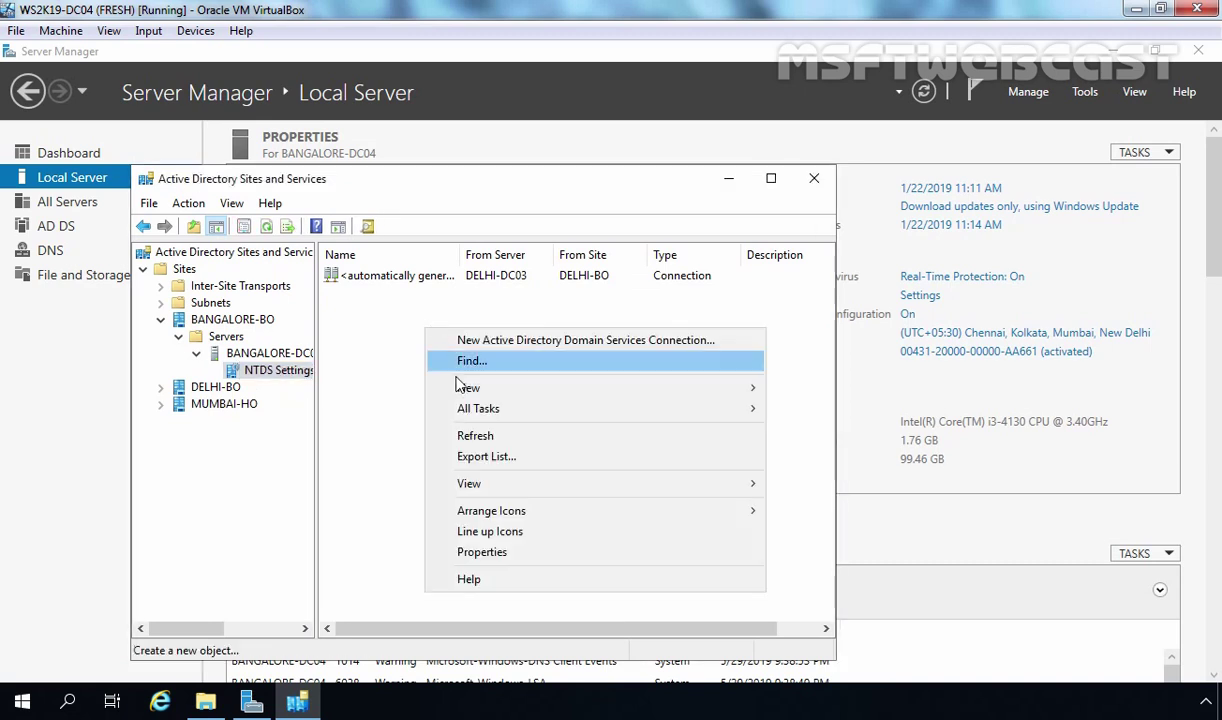
left_click(472, 419)
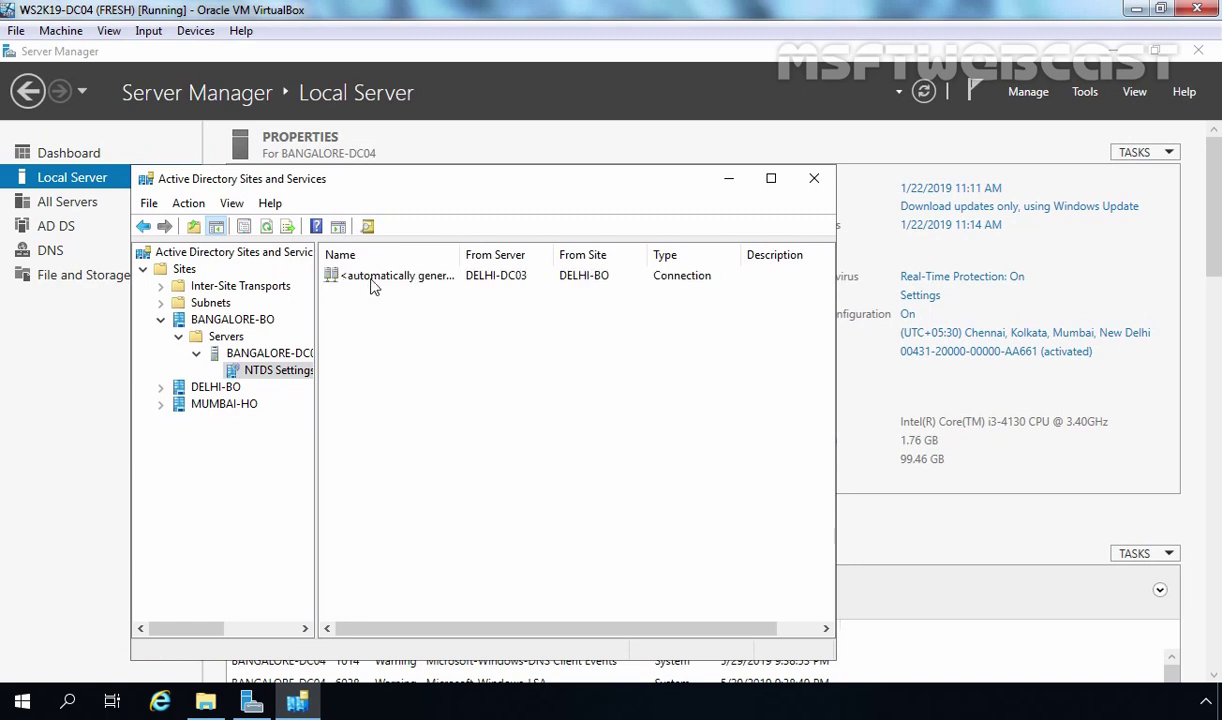
left_click(371, 283)
right_click(374, 285)
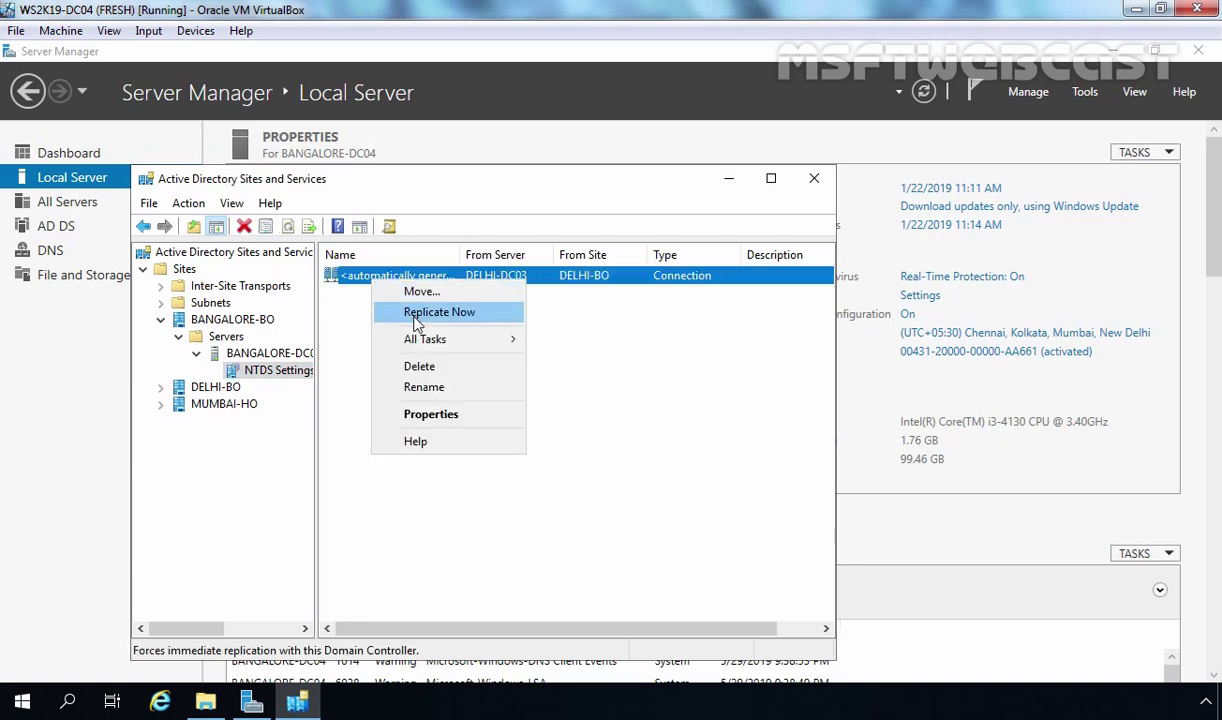
left_click(400, 313)
left_click(740, 452)
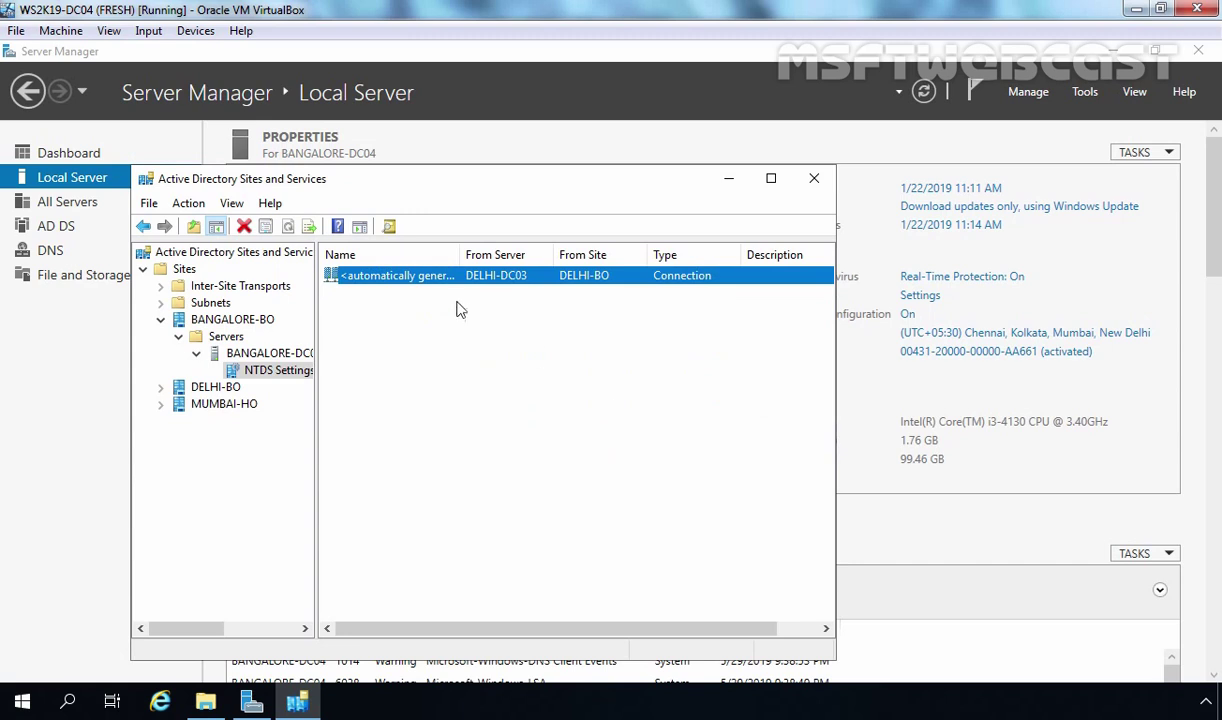
right_click(412, 285)
left_click(460, 313)
left_click(752, 452)
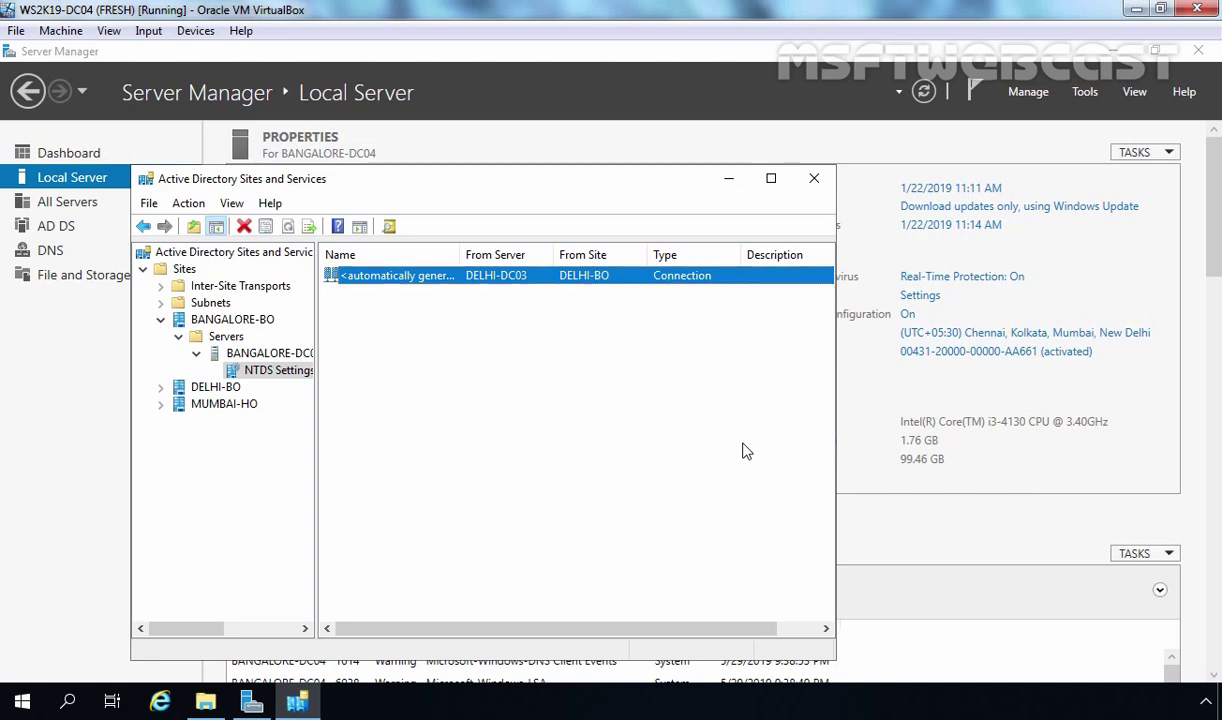
key("super+x")
In an administrator PowerShell, run repadmin /queue to confirm 0 queued items
left_click(195, 450)
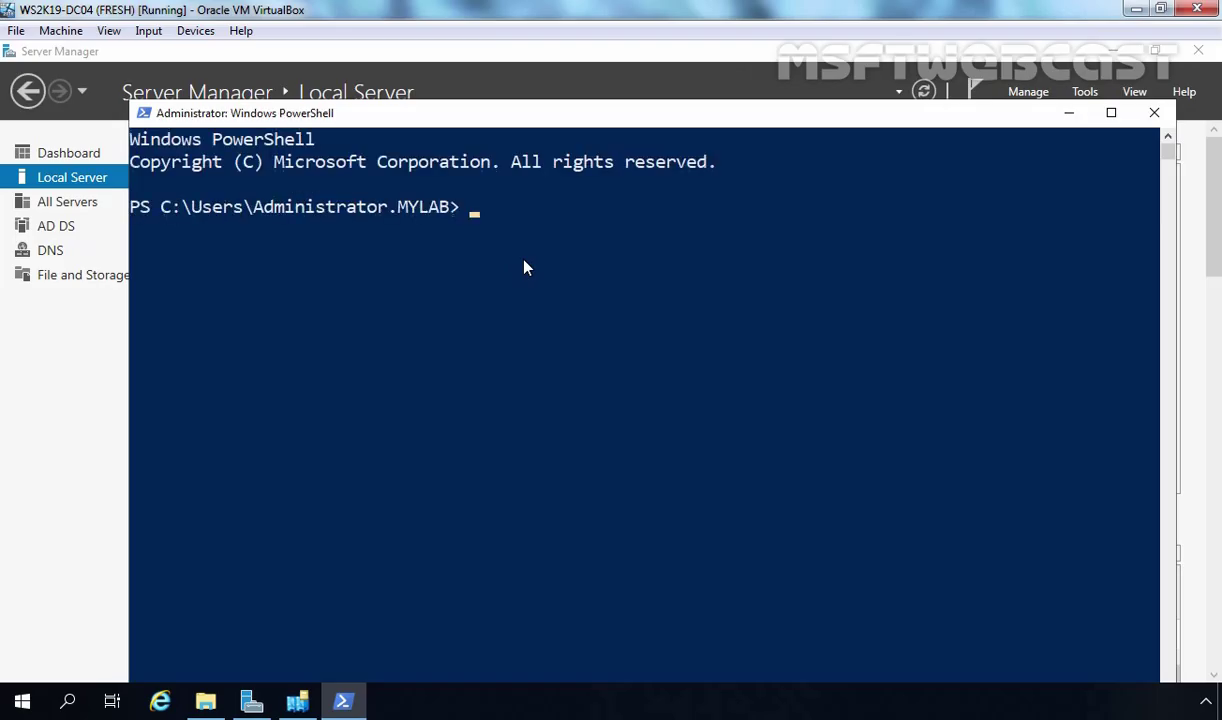
type("repadmin /queue")
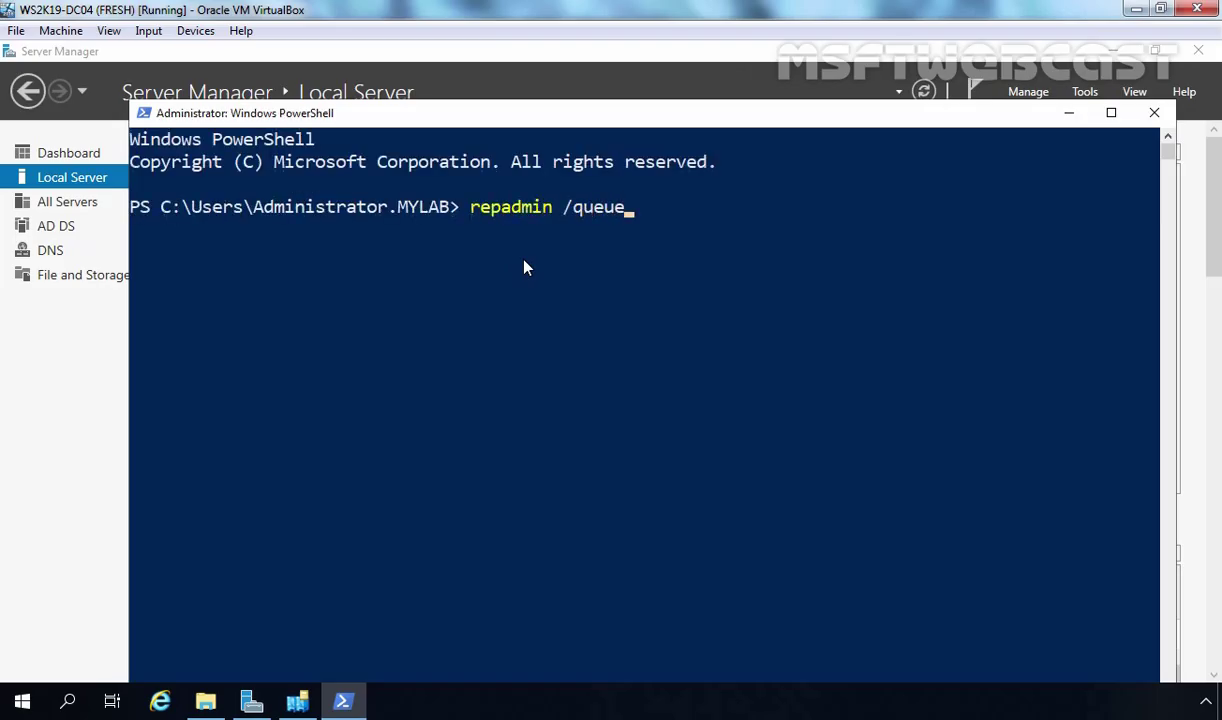
key("Return")
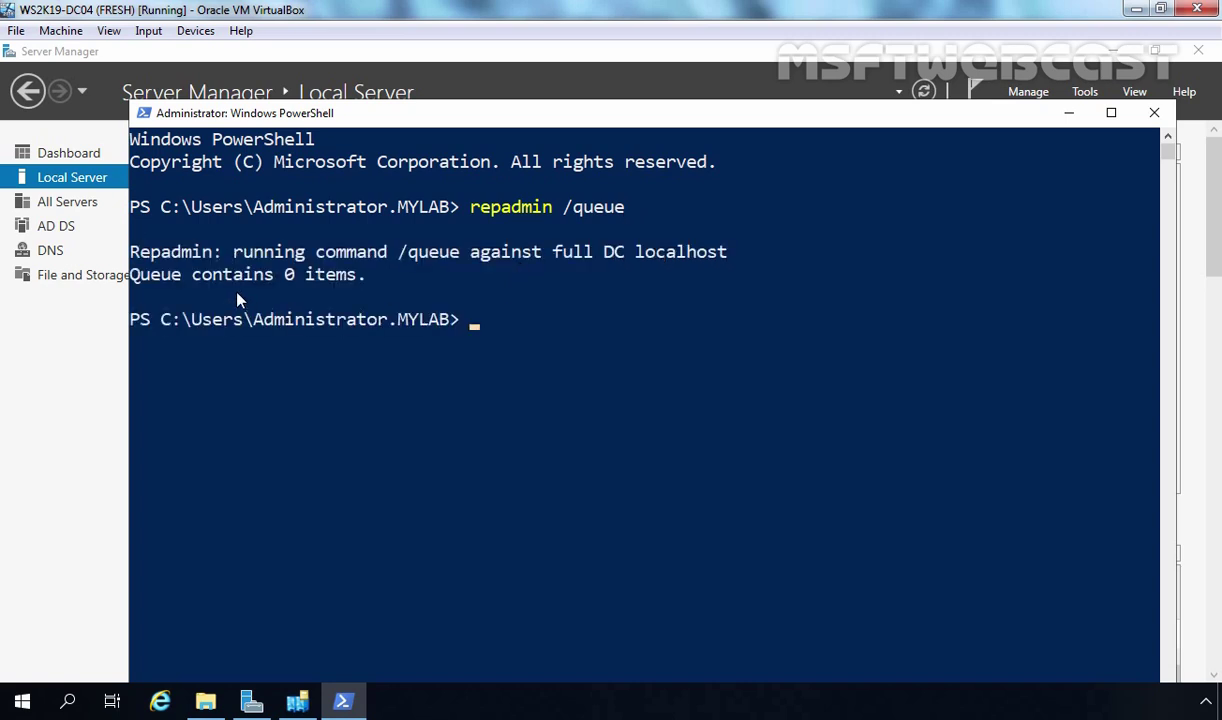
Run repadmin /replsummary, showing 0 failures for all four domain controllers
key("Up")
key("BackSpace")
key("BackSpace")
key("BackSpace")
key("BackSpace")
key("BackSpace")
type("re")
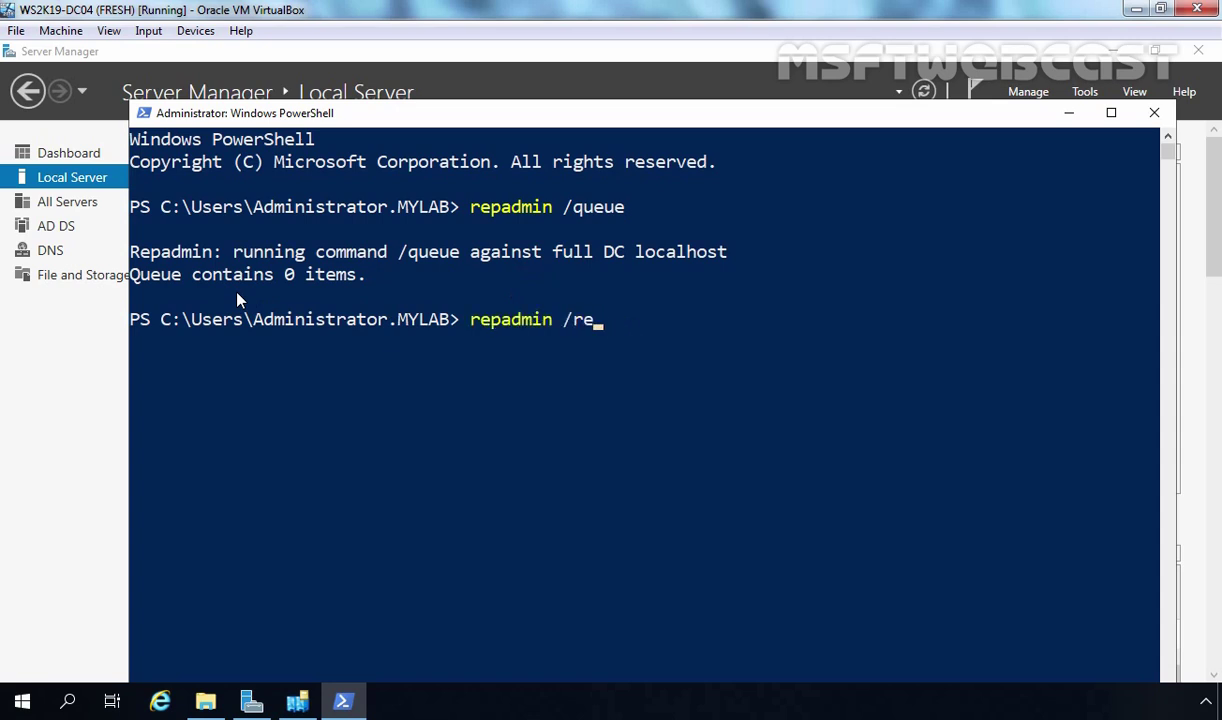
type("plsummary")
key("Return")
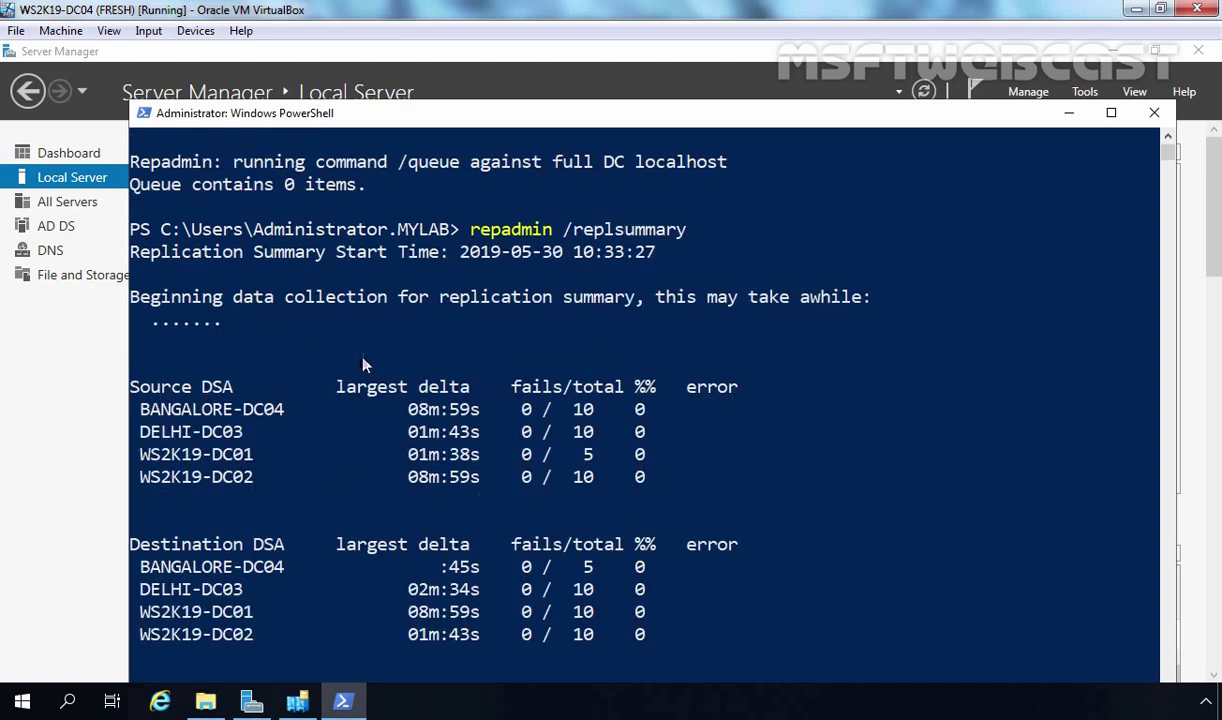